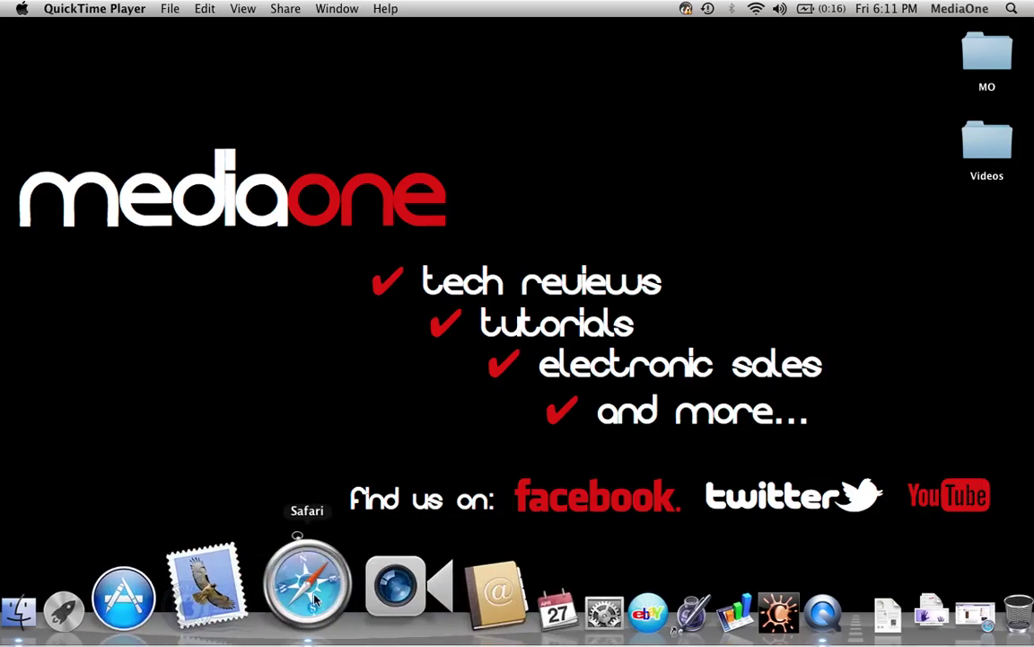
# Launch Safari with Facebook and reload the News Feed home page
pyautogui.click(284, 537)
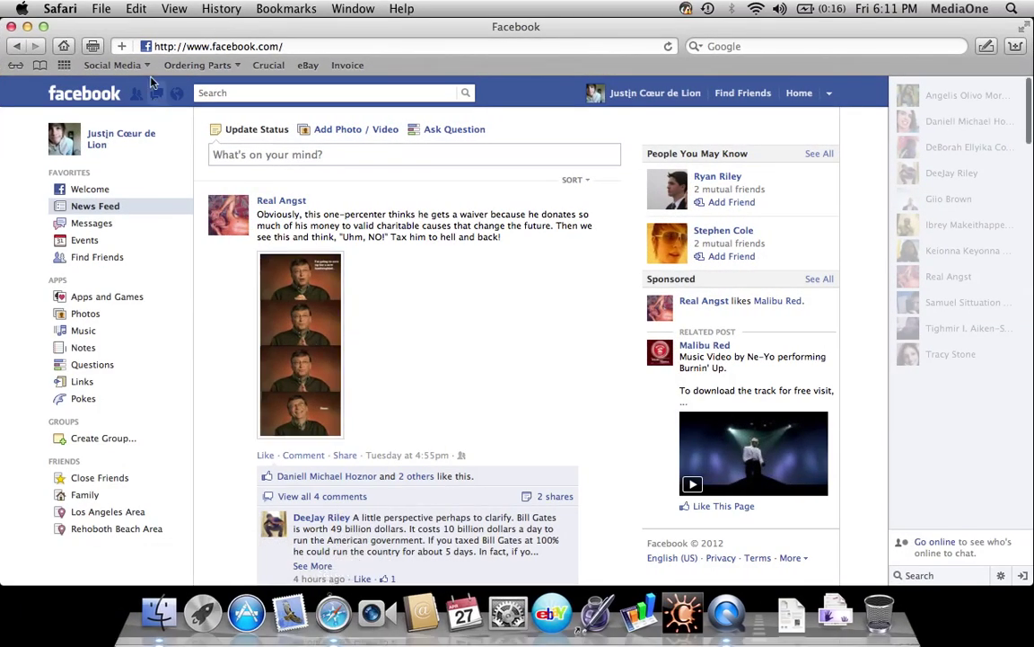
pyautogui.click(153, 68)
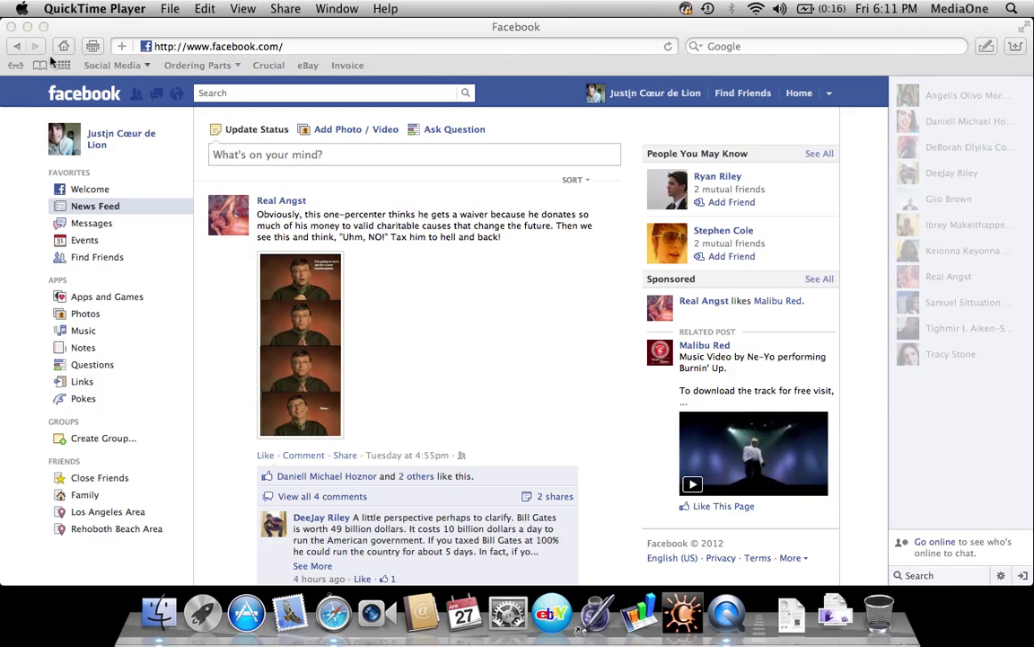
pyautogui.click(113, 111)
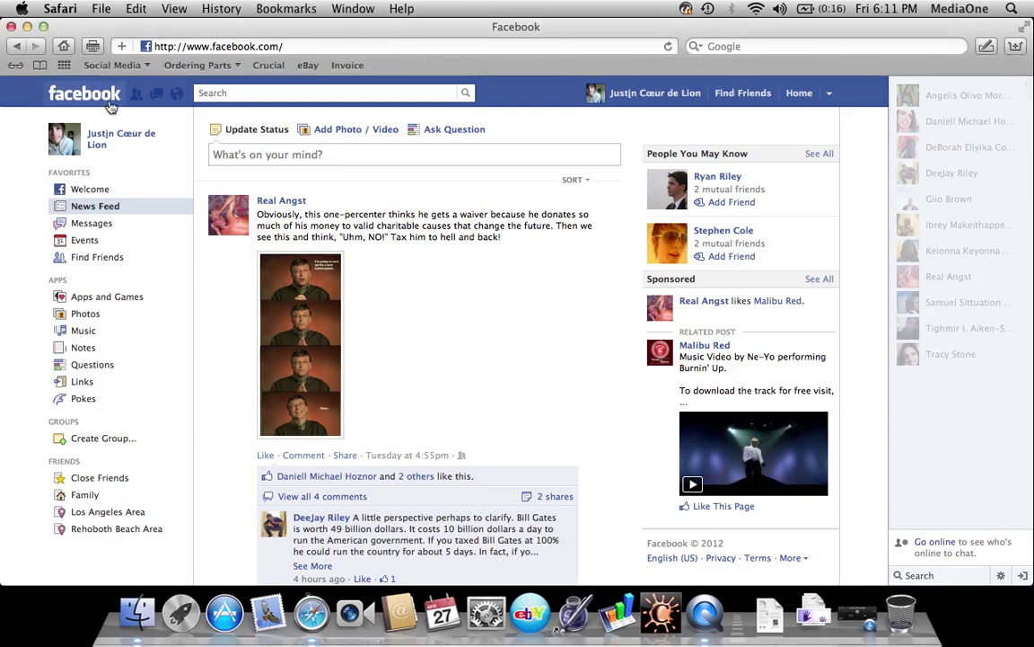
pyautogui.click(111, 107)
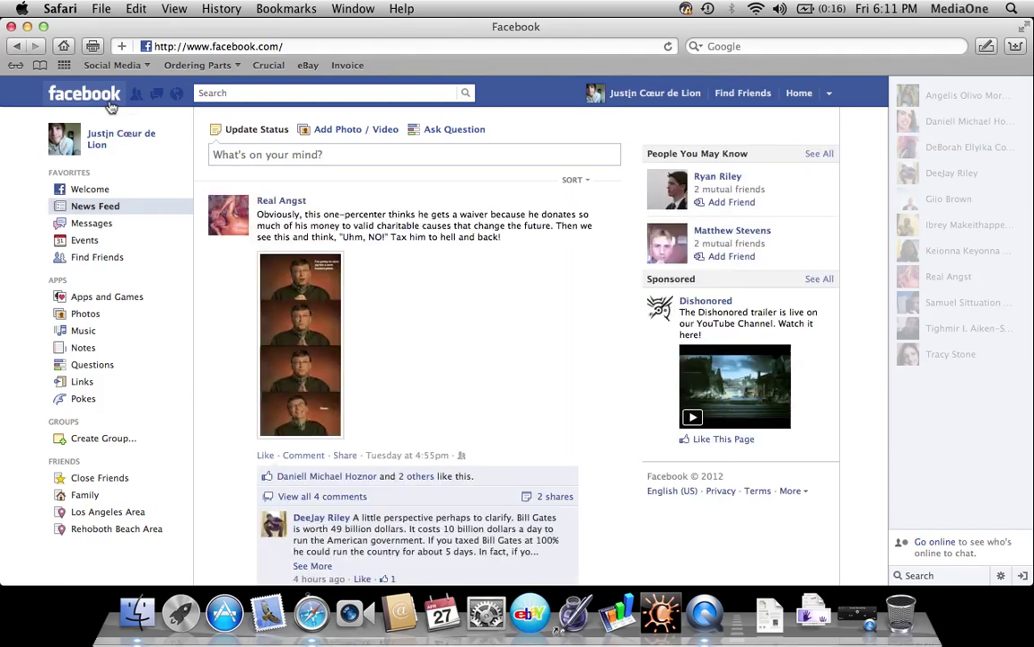
pyautogui.scroll(-2, 163, 203)
pyautogui.scroll(-4, 164, 202)
pyautogui.scroll(5, 164, 203)
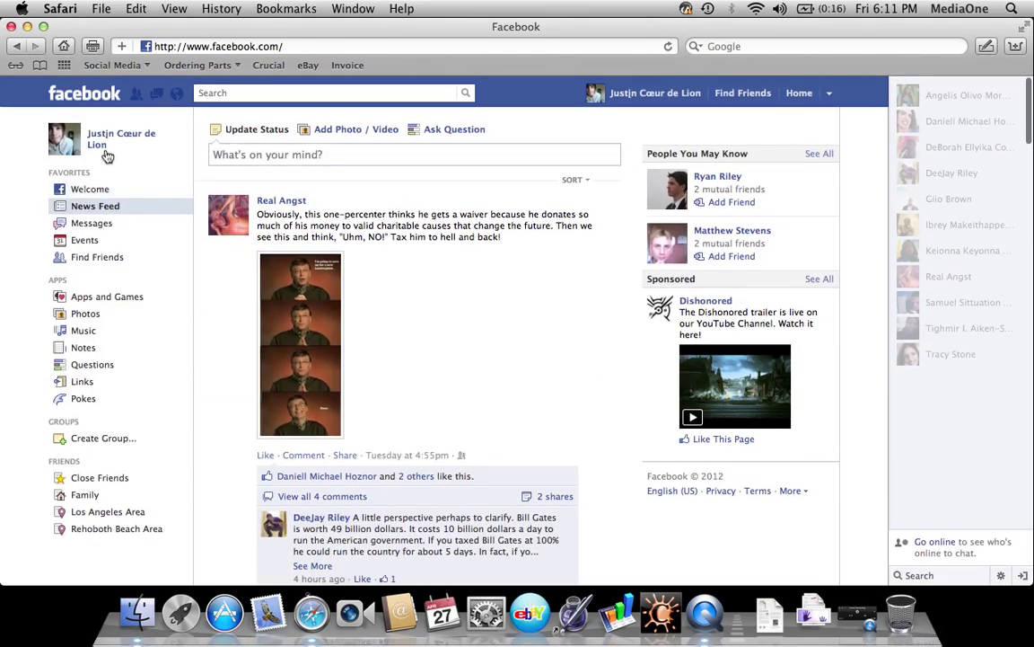
# Open your own profile Timeline and scroll down through it
pyautogui.click(95, 143)
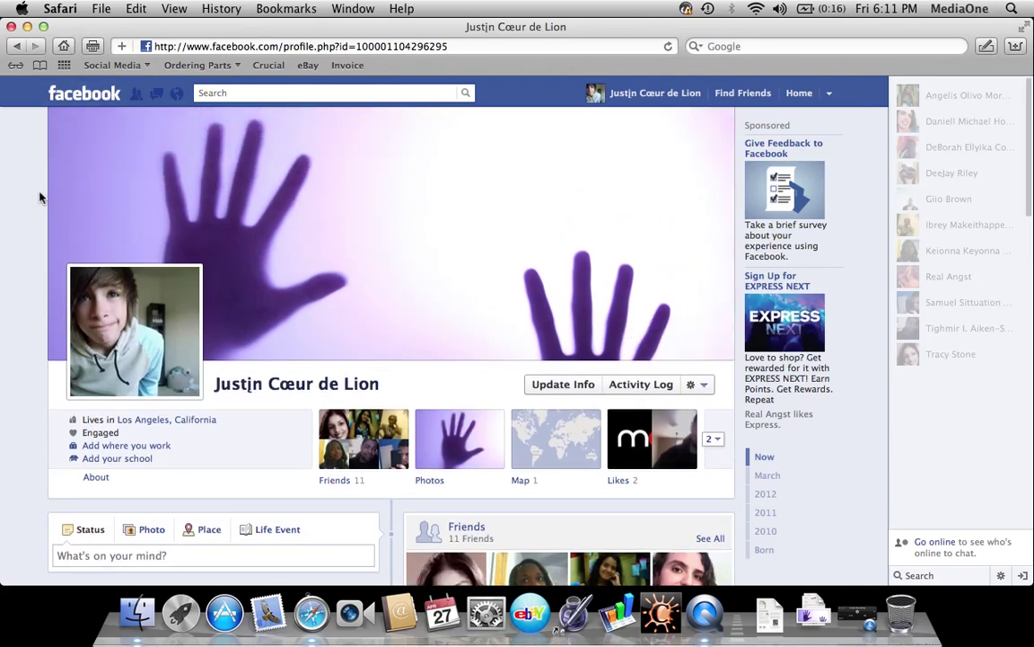
pyautogui.scroll(-2, 40, 196)
pyautogui.scroll(-2, 40, 196)
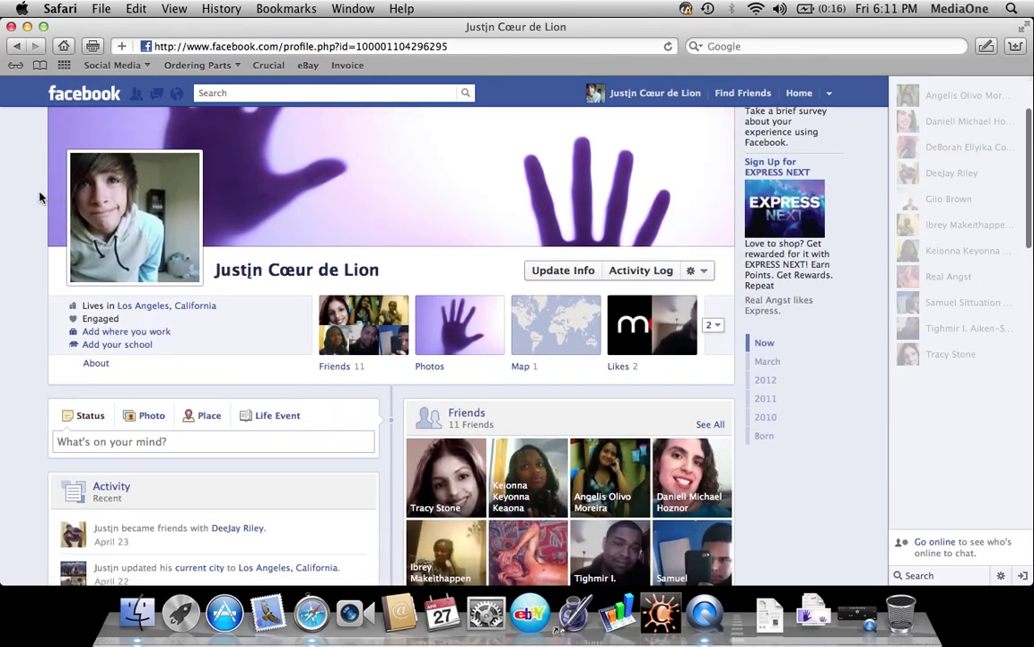
pyautogui.scroll(-1, 39, 195)
pyautogui.scroll(-2, 40, 195)
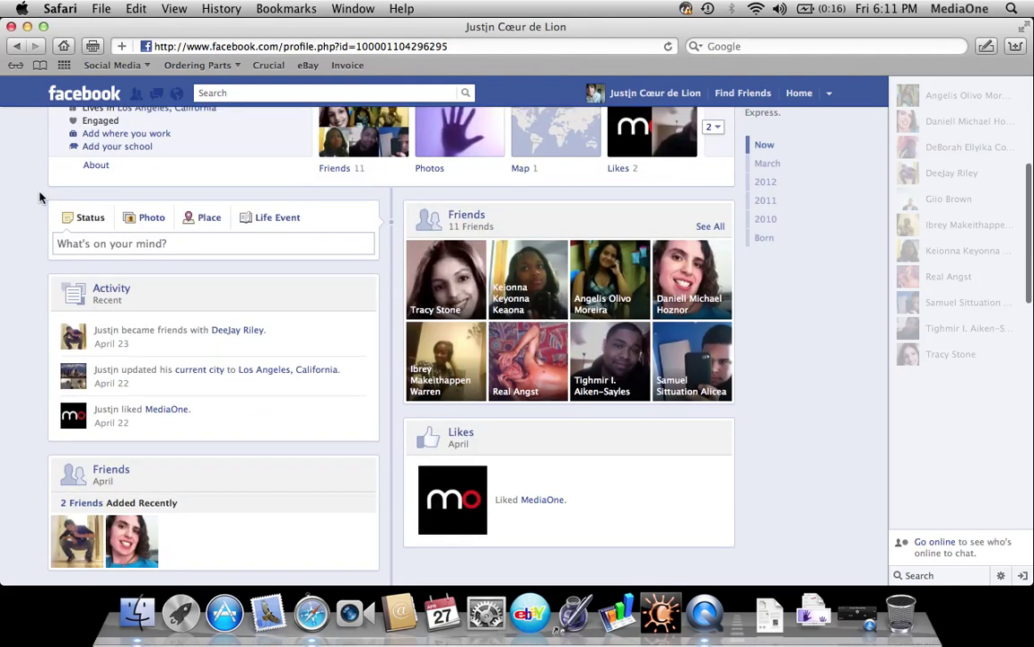
pyautogui.scroll(-2, 40, 195)
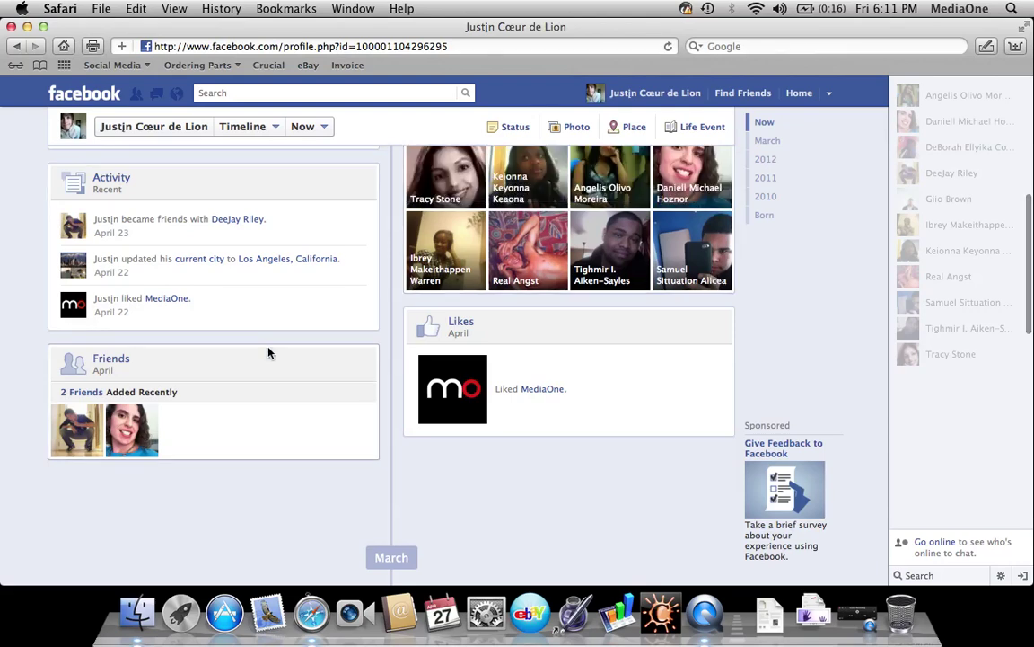
pyautogui.scroll(-6, 268, 353)
pyautogui.scroll(-8, 267, 353)
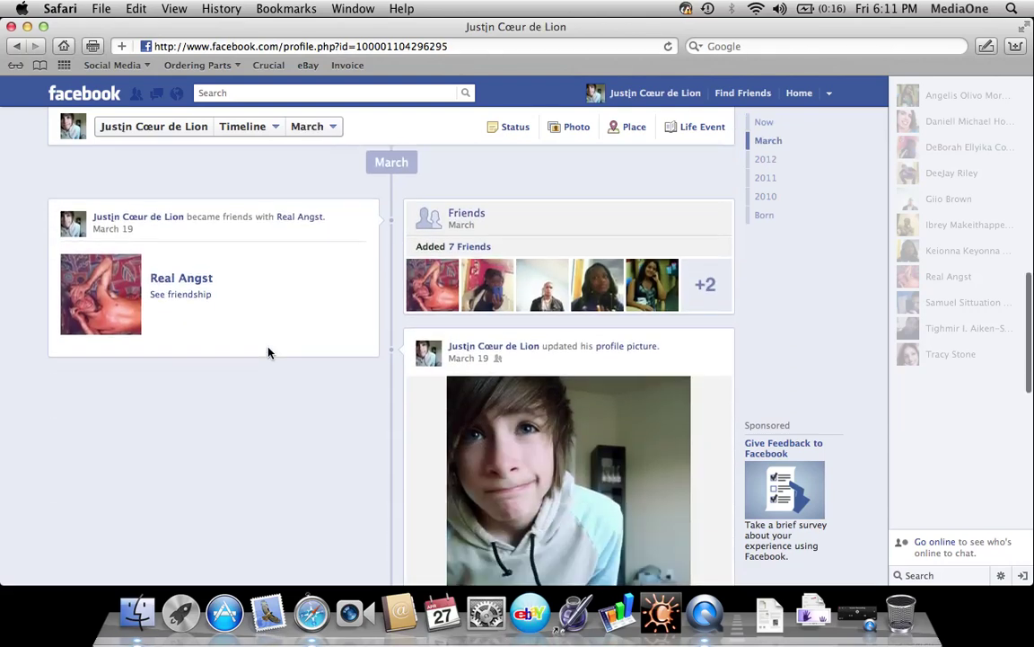
# Jump through the 2012, 2010, Born and March sections, then back to Now at the top
pyautogui.click(768, 161)
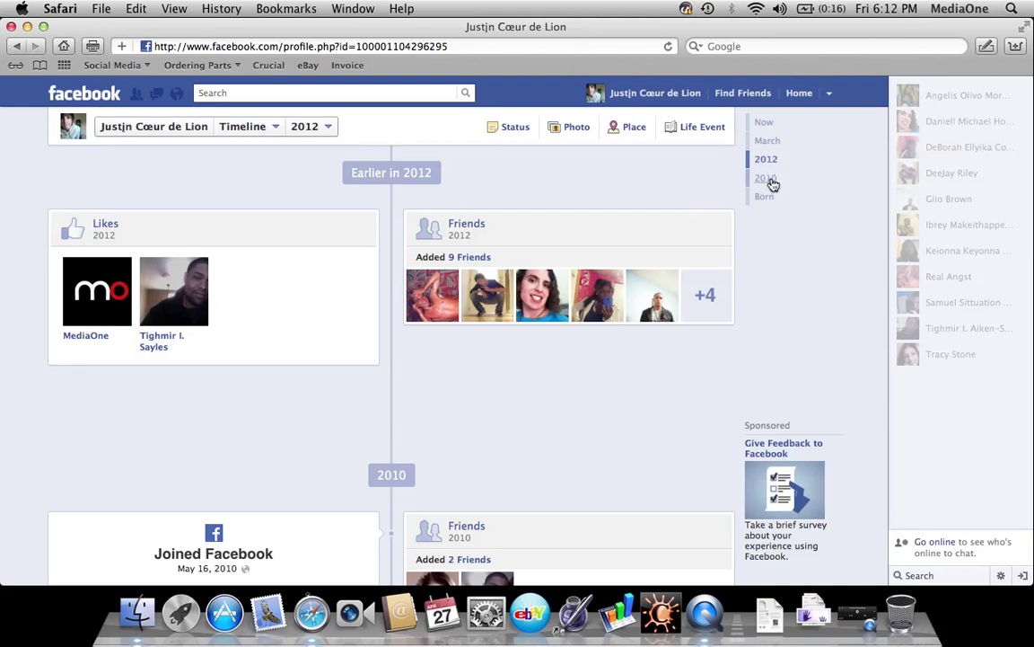
pyautogui.click(771, 180)
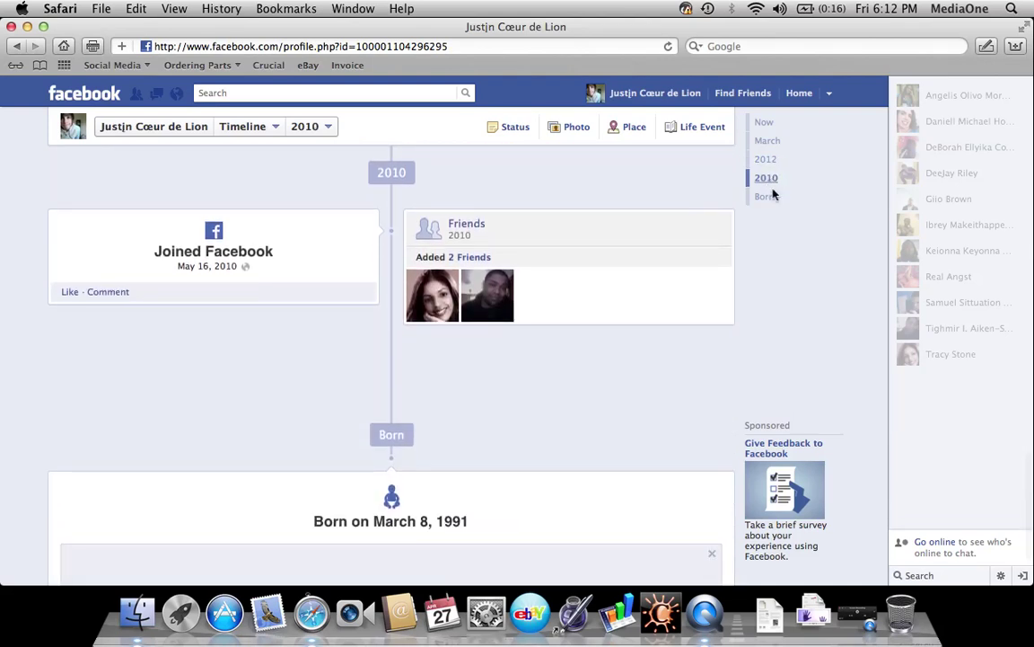
pyautogui.click(770, 196)
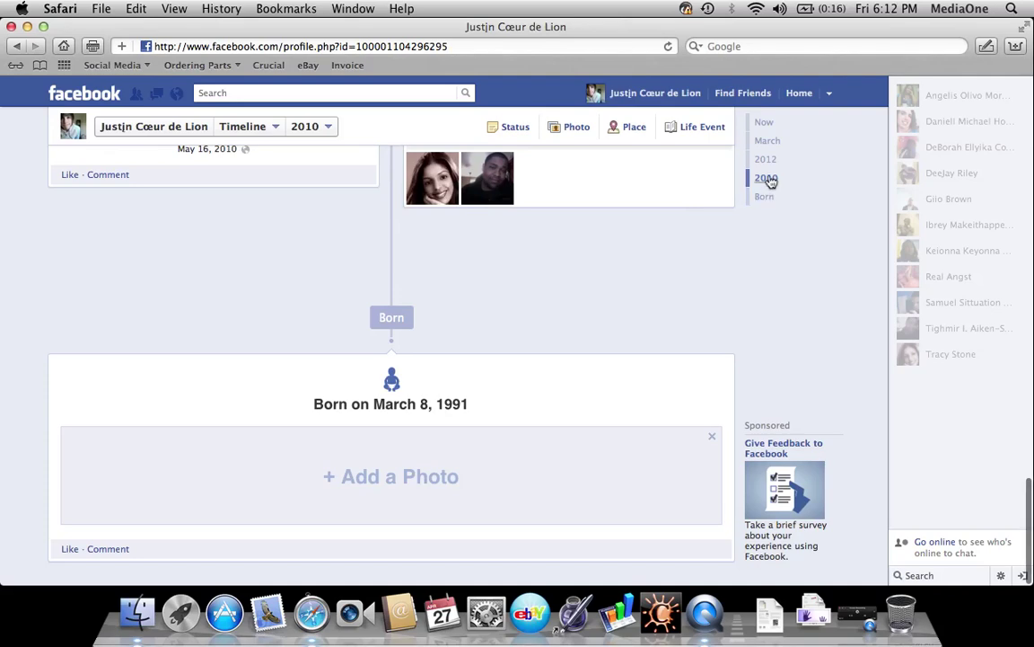
pyautogui.click(770, 161)
pyautogui.click(768, 142)
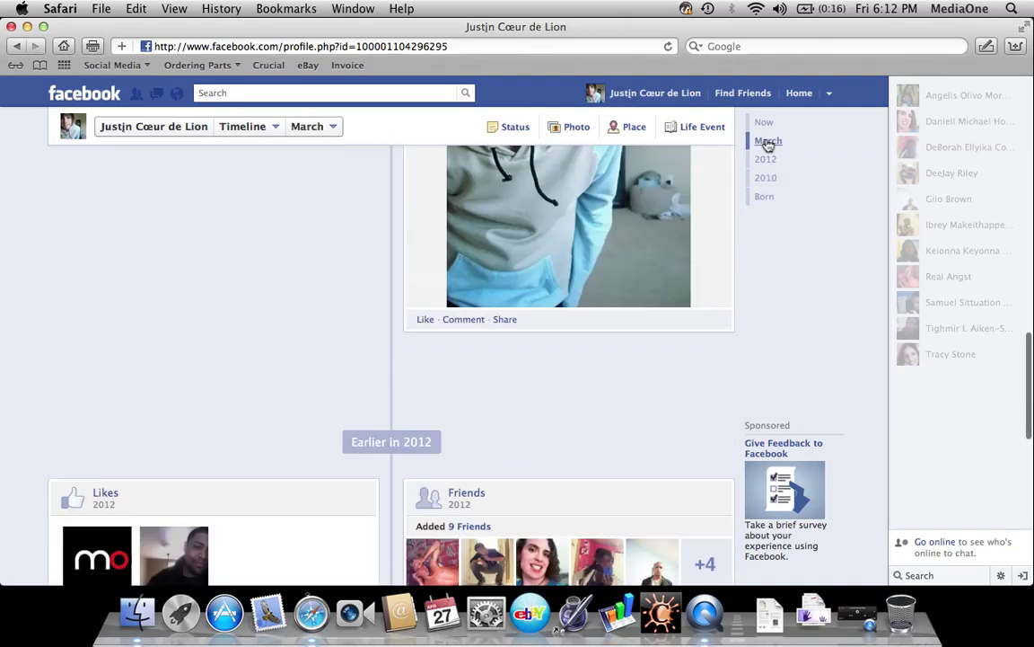
pyautogui.click(764, 123)
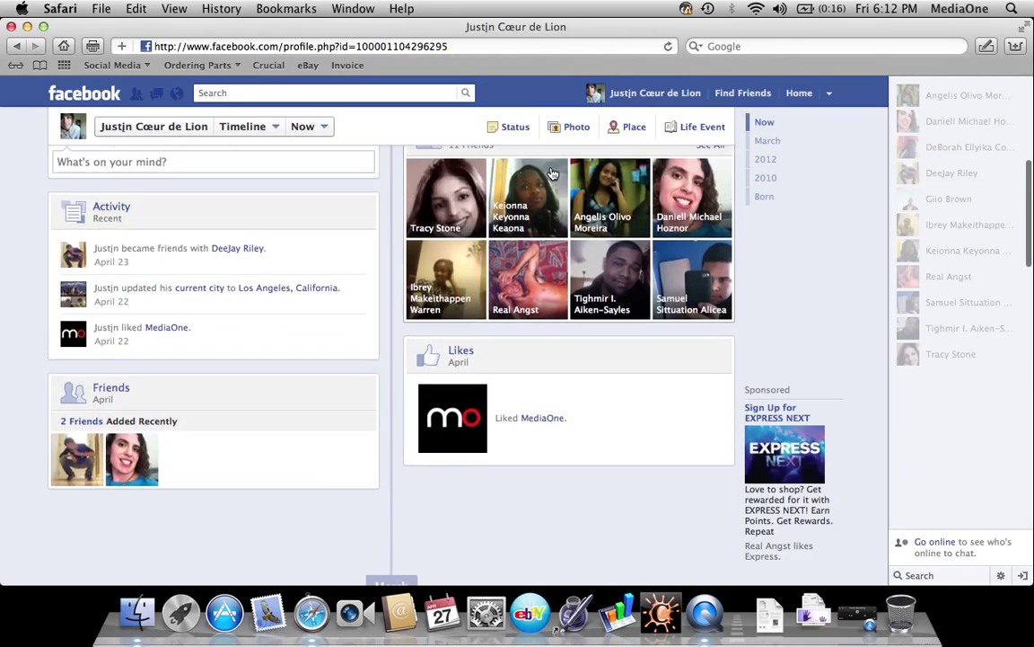
pyautogui.scroll(5, 552, 173)
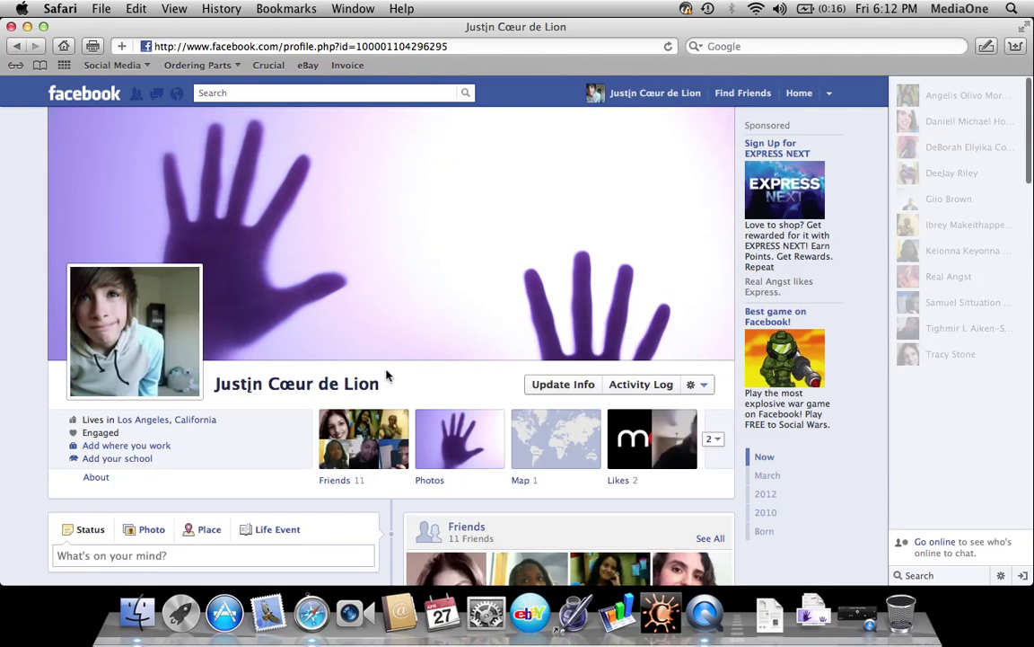
# View the cover photo full-size, close the viewer, and go back to the News Feed
pyautogui.click(408, 307)
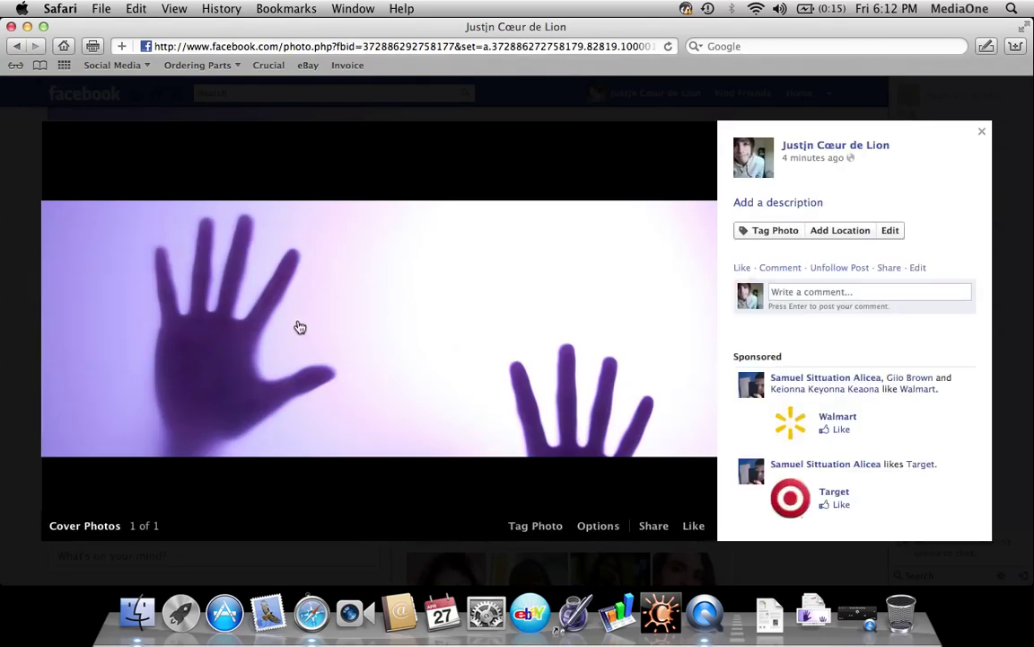
pyautogui.click(24, 274)
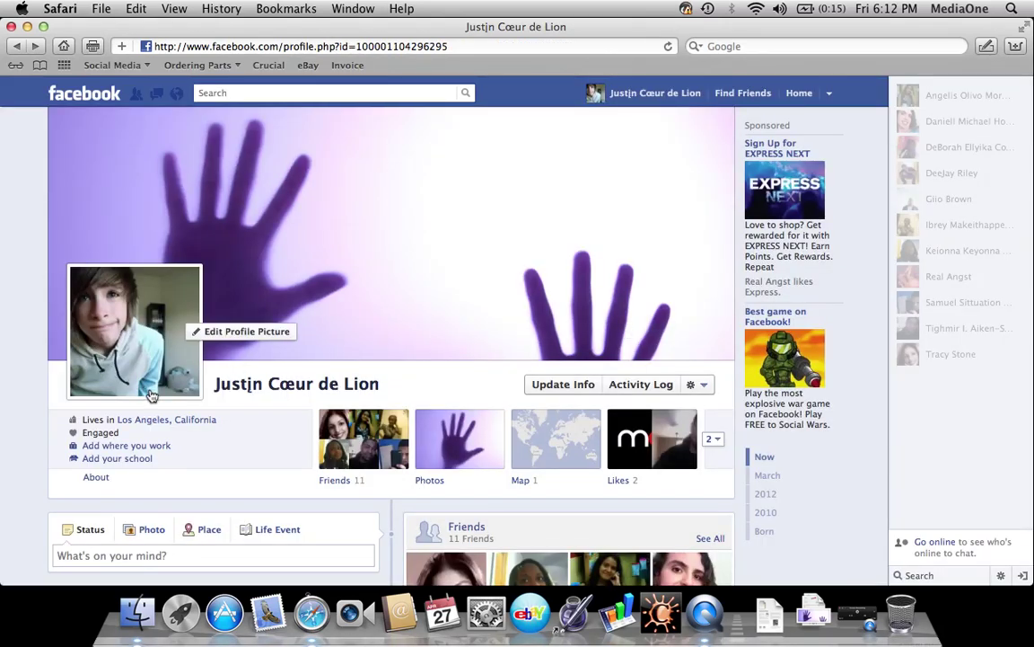
pyautogui.click(93, 87)
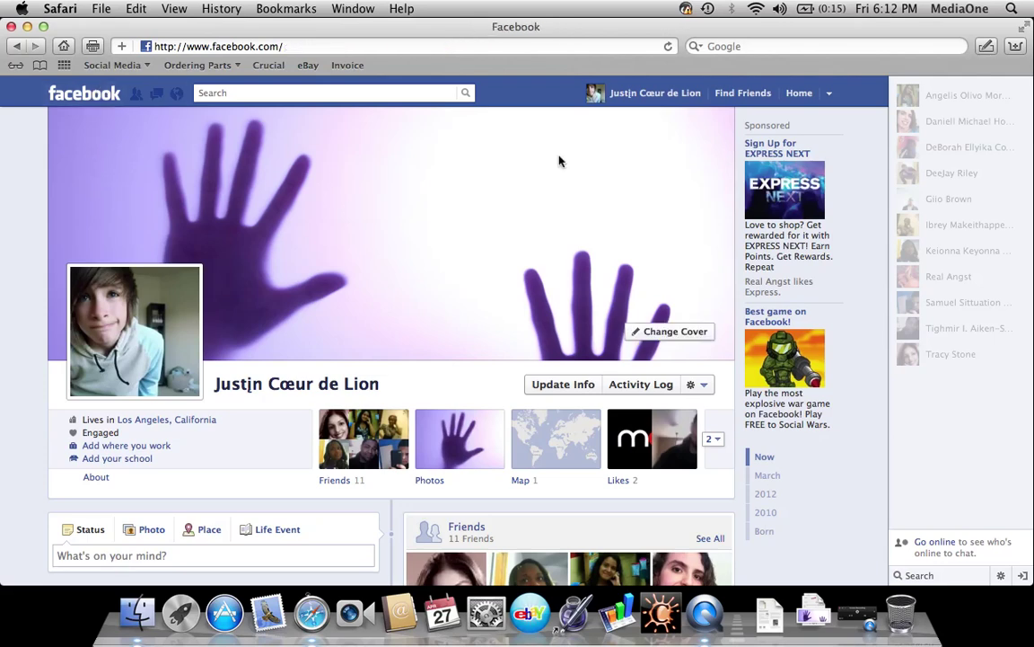
# Open Privacy Settings from the account menu
pyautogui.click(830, 95)
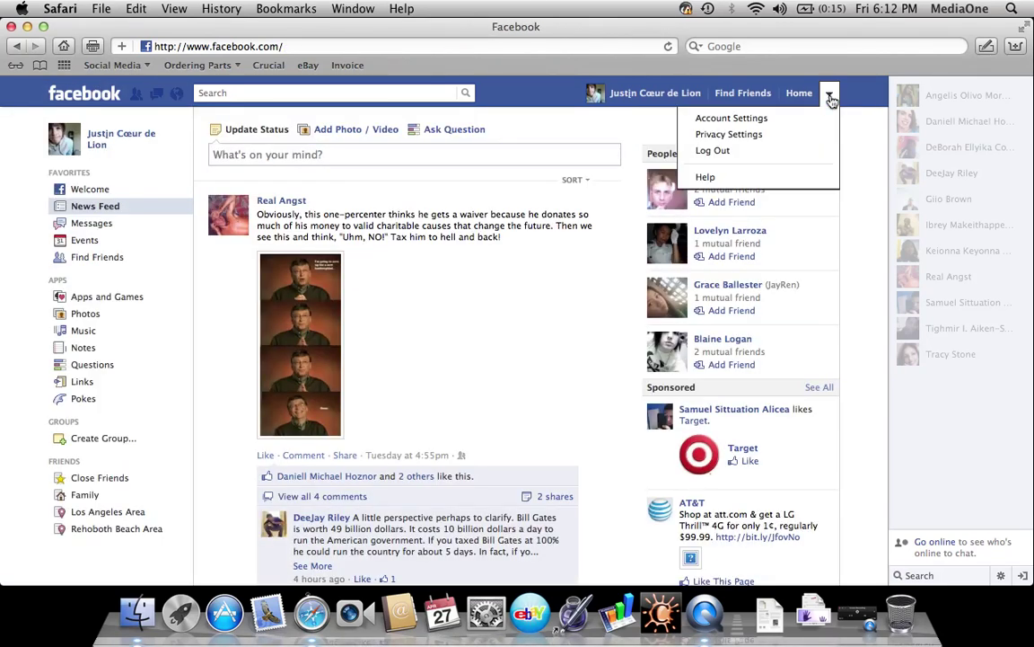
pyautogui.click(776, 134)
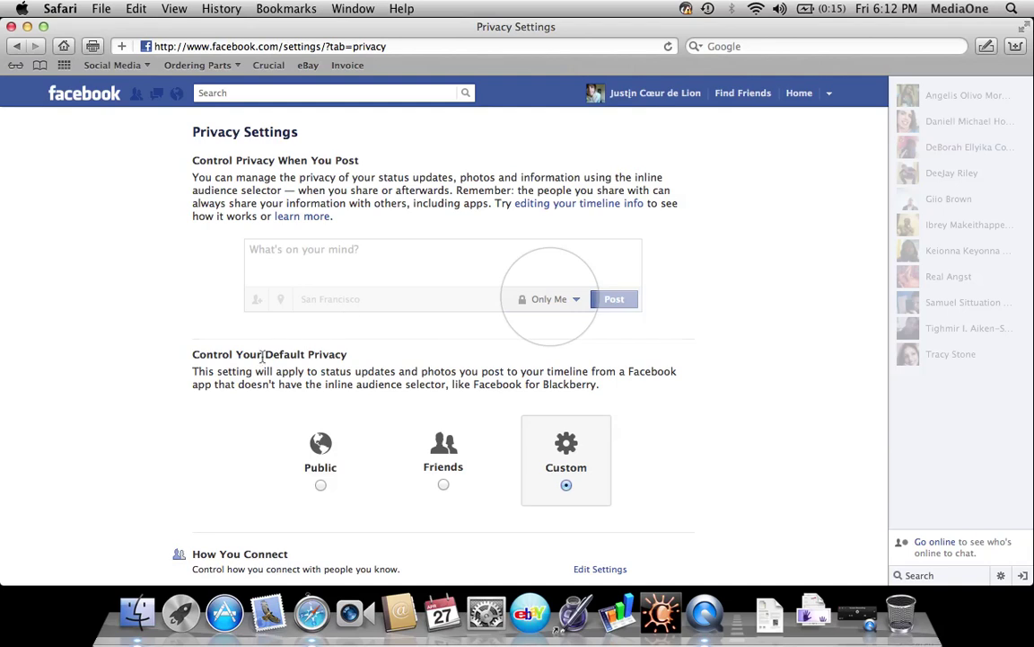
pyautogui.scroll(-4, 364, 420)
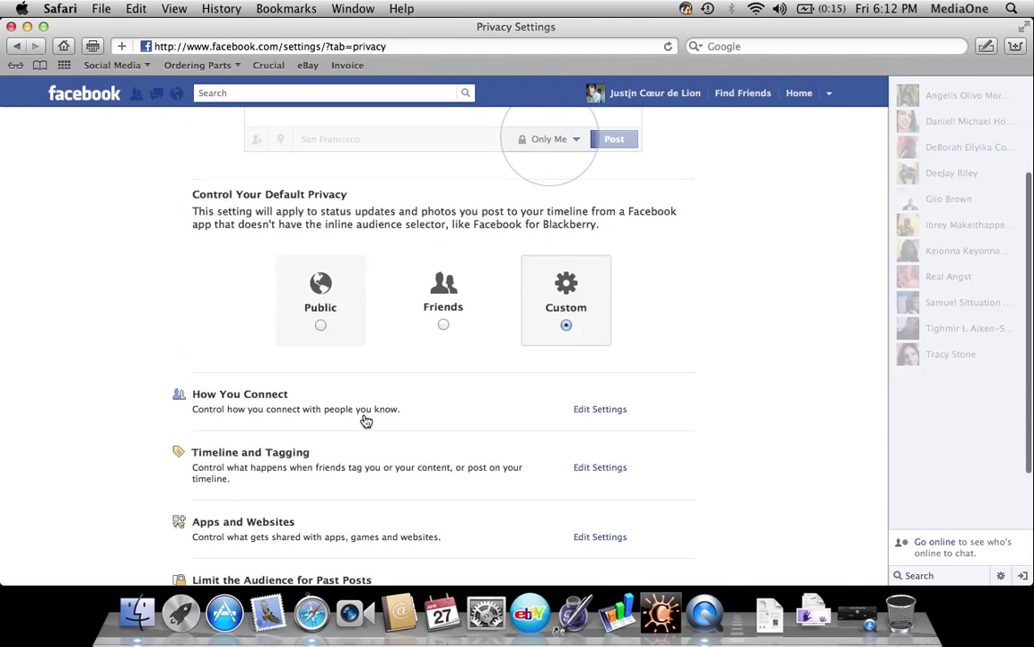
# Change the default audience for new posts from Public to Friends
pyautogui.click(321, 325)
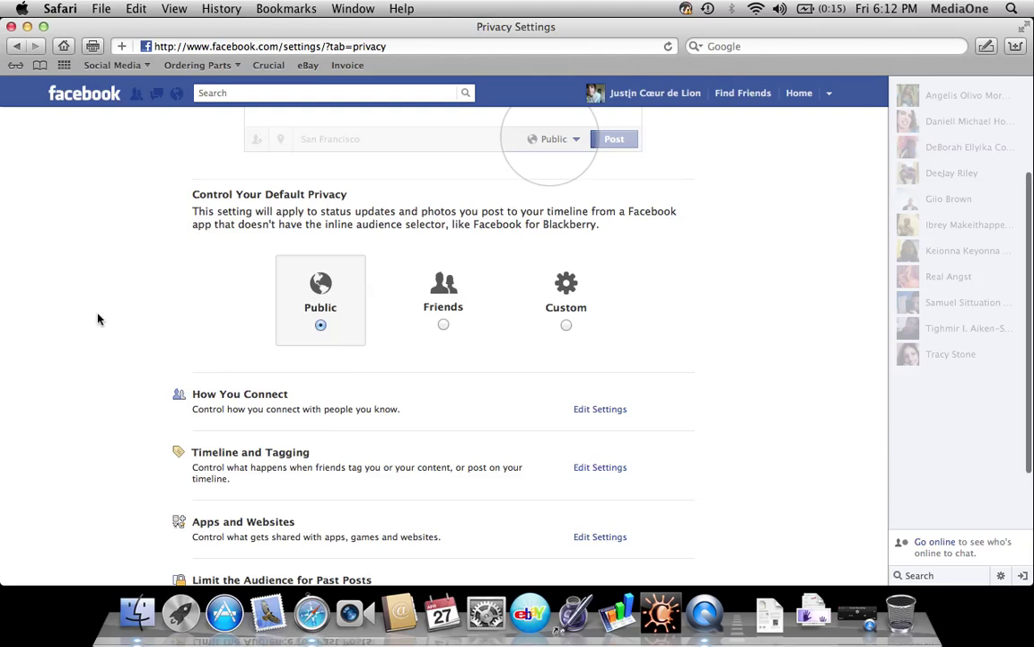
pyautogui.scroll(-1, 213, 357)
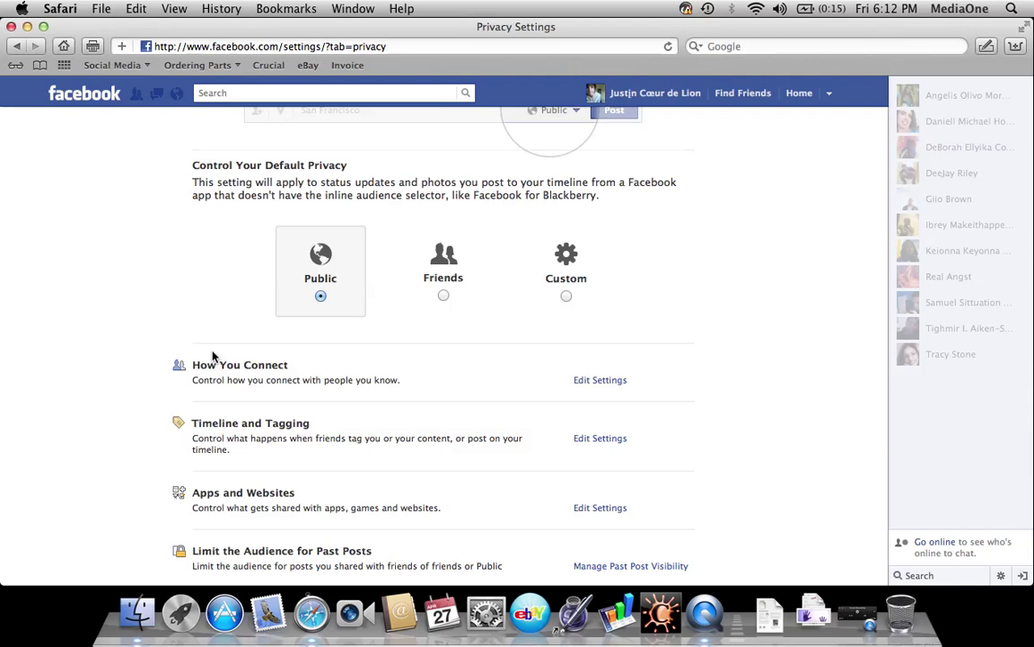
pyautogui.scroll(-2, 213, 357)
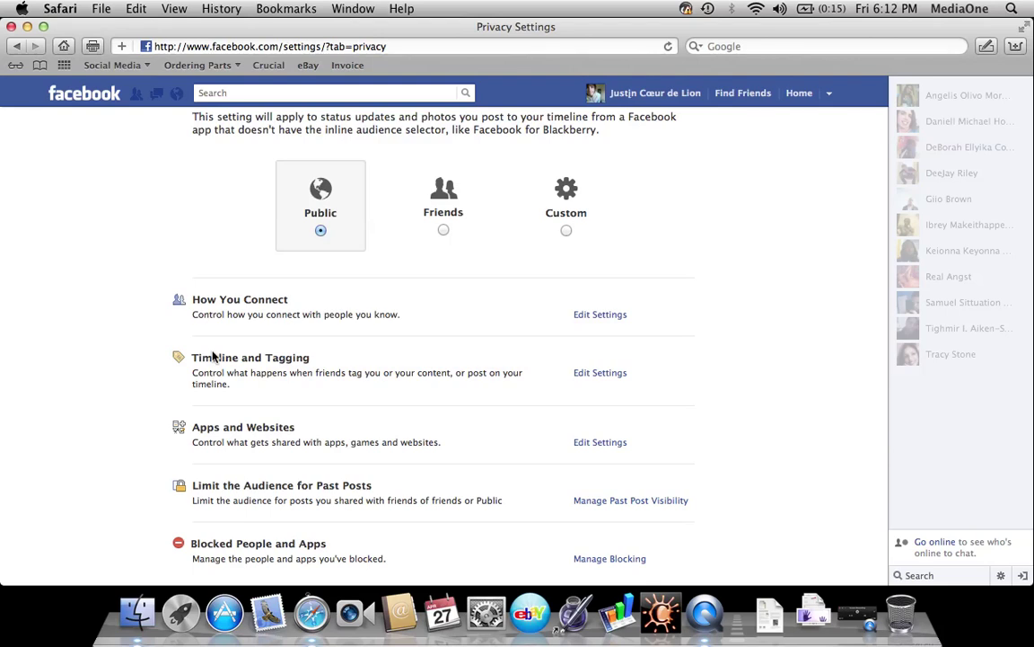
pyautogui.scroll(-2, 213, 357)
pyautogui.scroll(5, 293, 259)
pyautogui.click(440, 335)
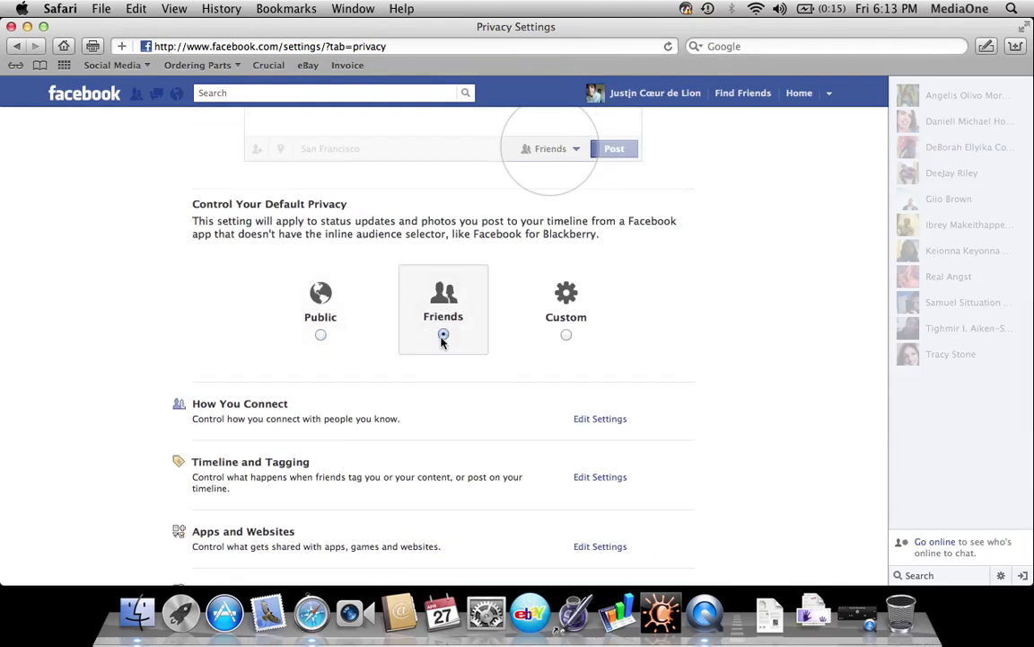
pyautogui.scroll(-2, 183, 334)
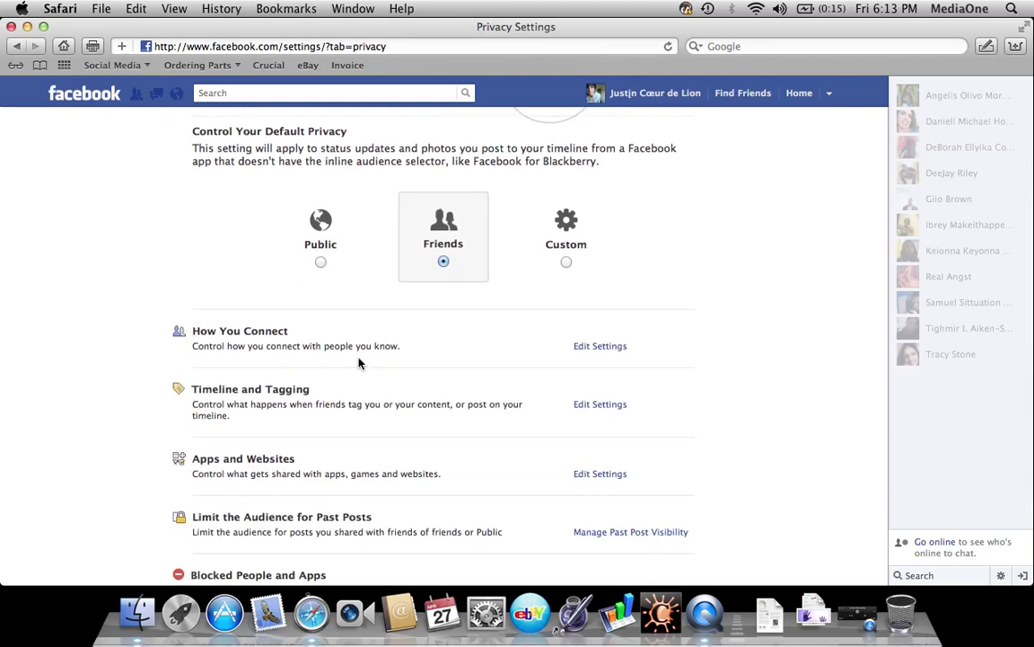
pyautogui.scroll(-2, 405, 406)
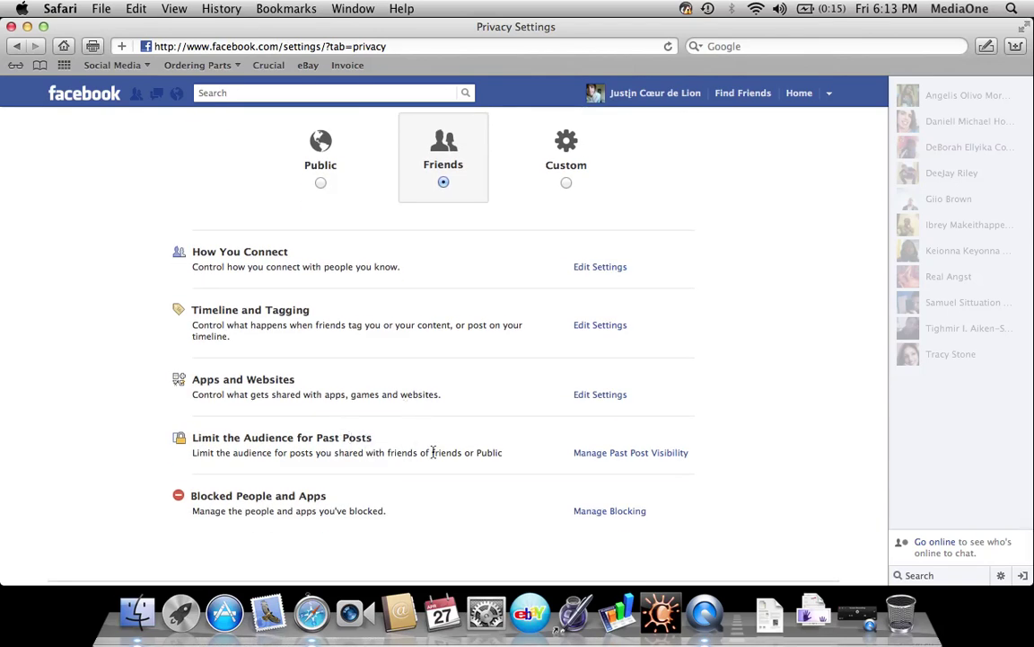
# Limit old Timeline posts to Friends, confirm, and dismiss the Audience Change Complete notice
pyautogui.click(589, 460)
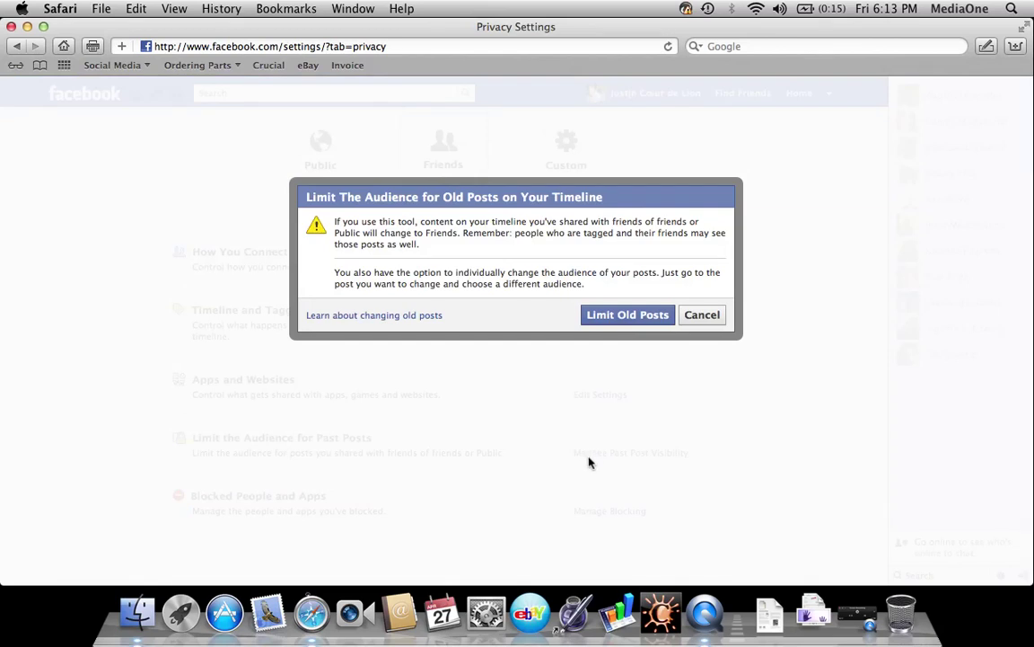
pyautogui.click(611, 329)
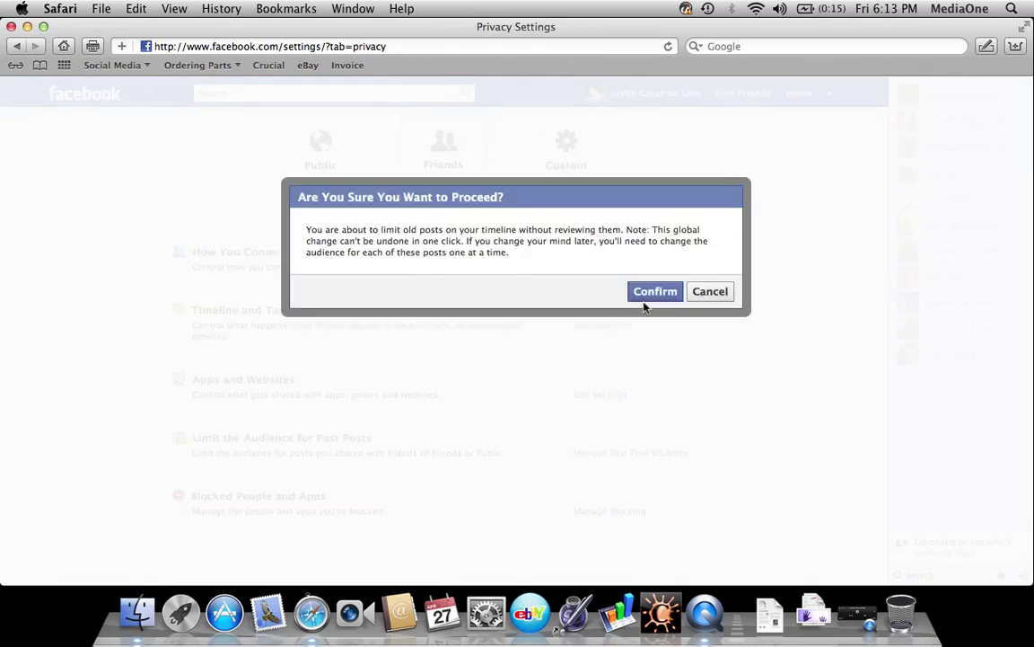
pyautogui.click(644, 301)
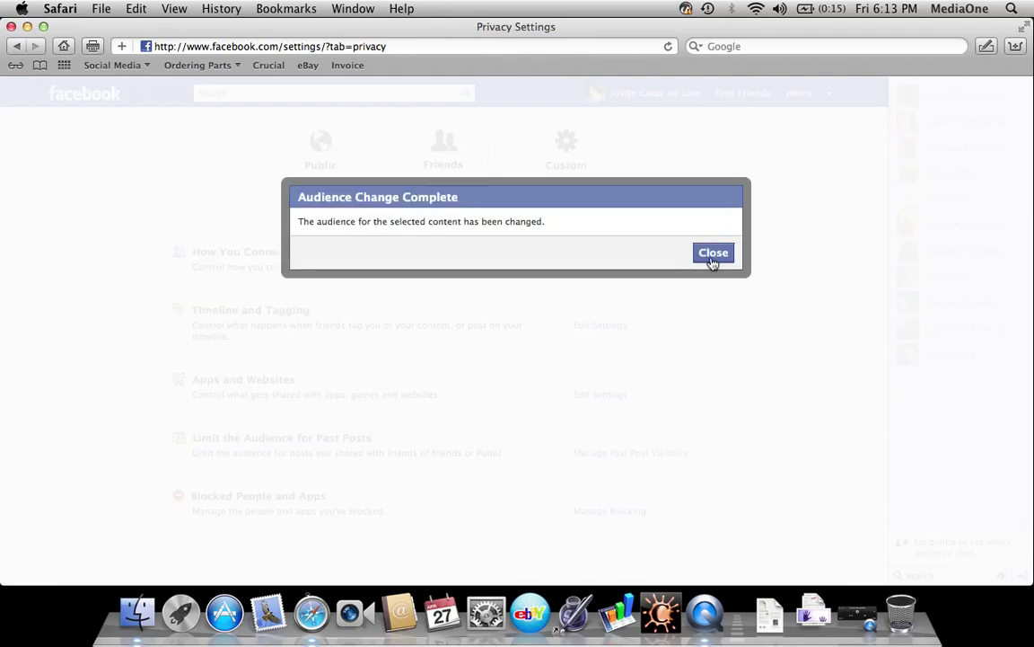
pyautogui.click(713, 257)
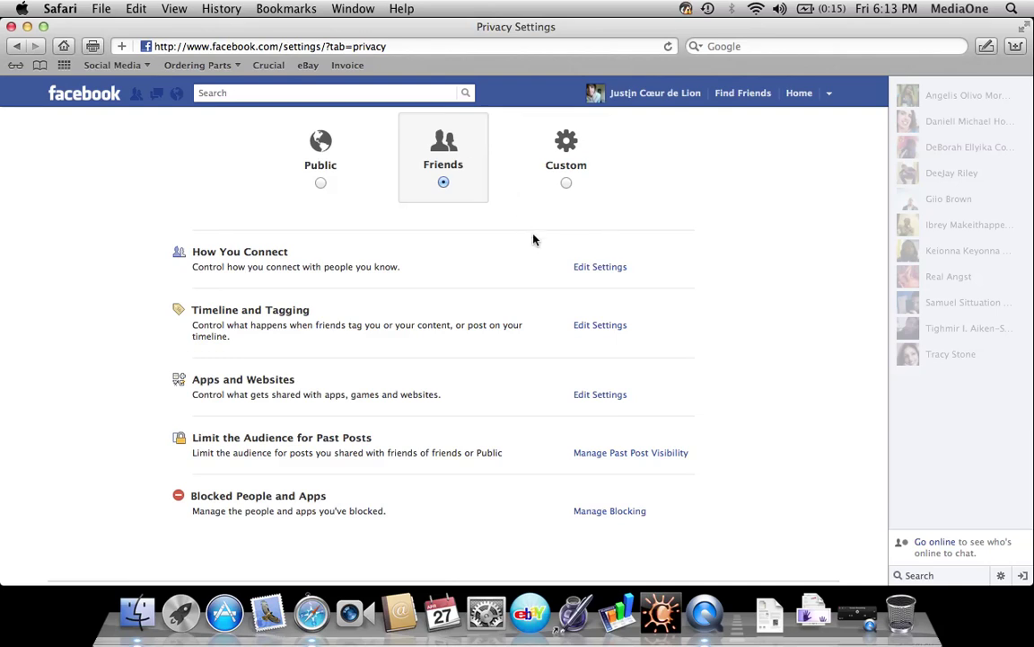
pyautogui.click(579, 274)
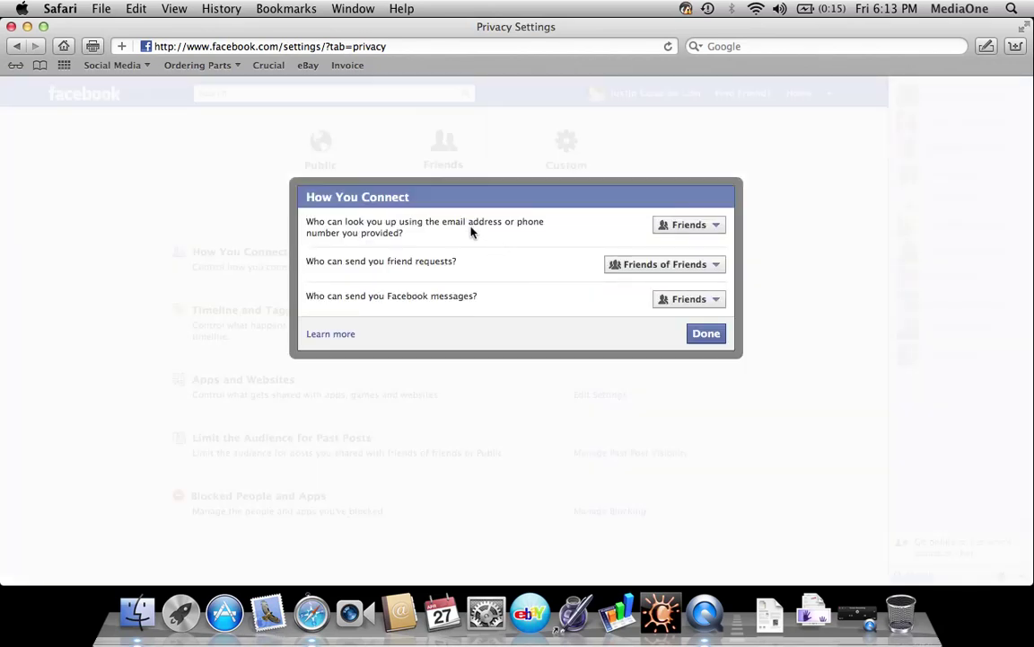
pyautogui.click(675, 226)
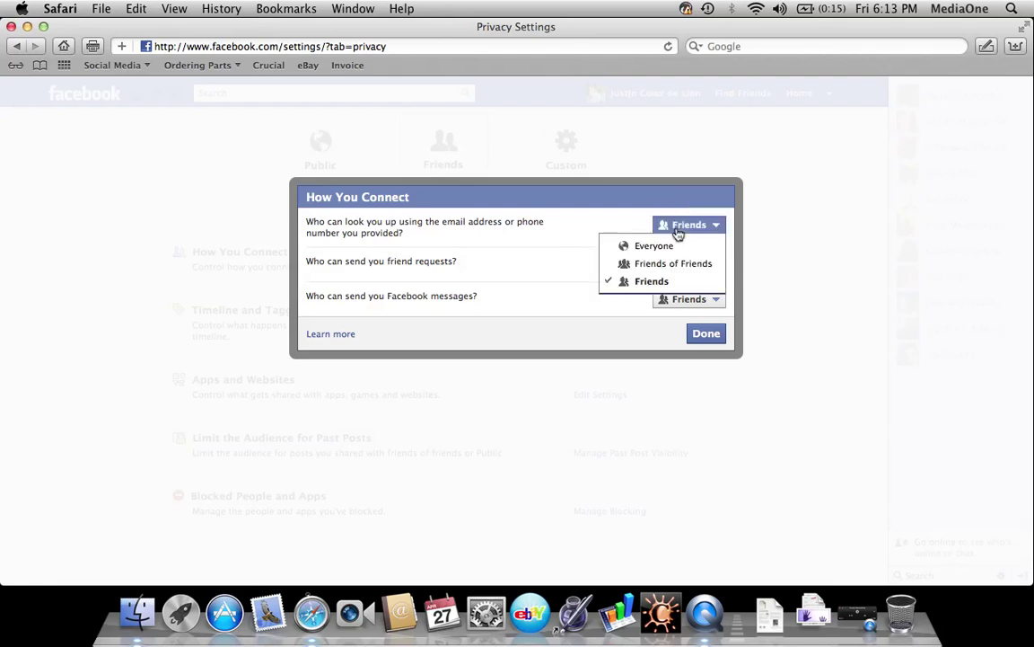
pyautogui.click(663, 273)
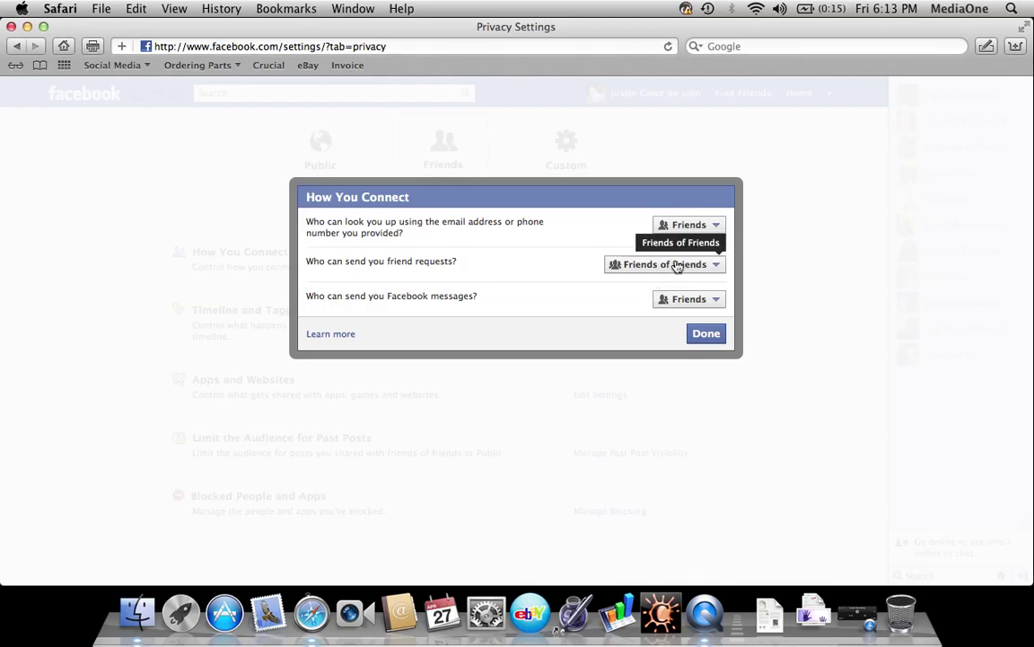
pyautogui.click(678, 274)
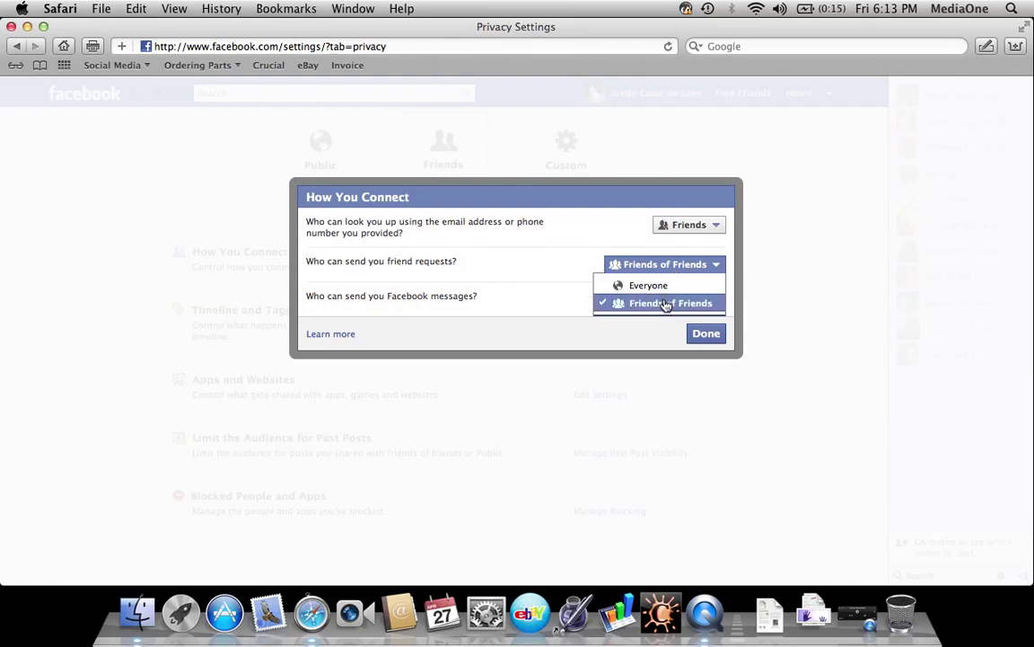
pyautogui.click(585, 250)
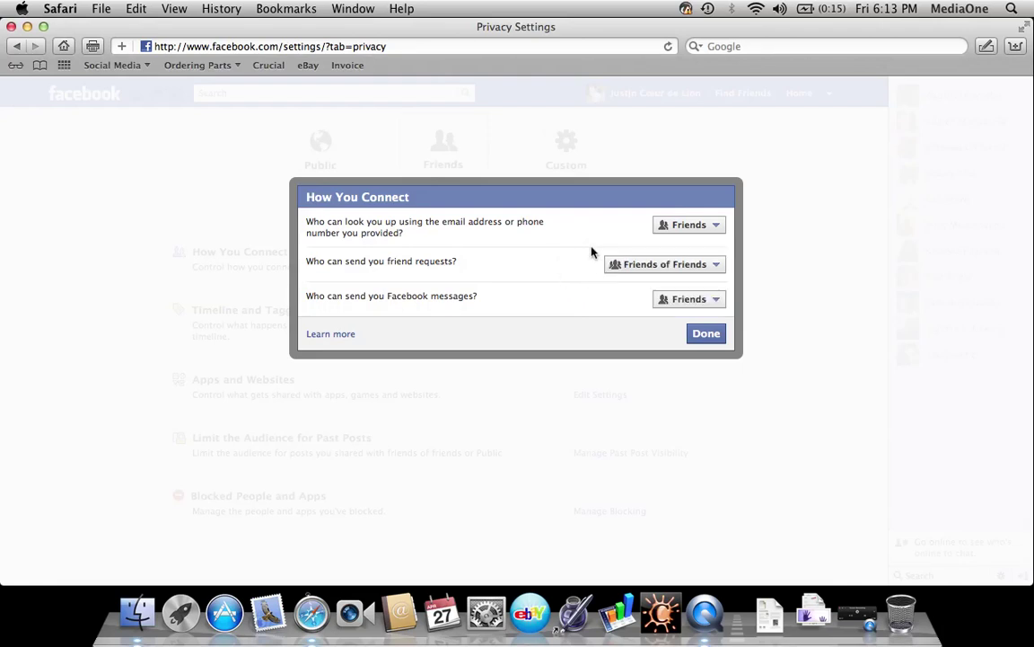
pyautogui.click(668, 304)
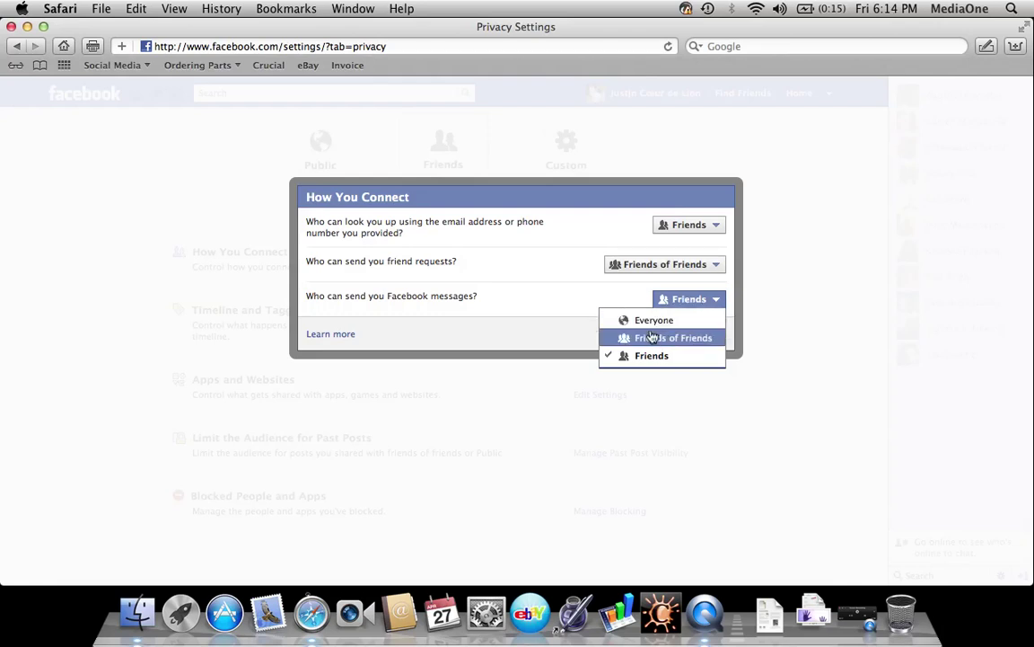
pyautogui.click(652, 322)
pyautogui.click(663, 301)
pyautogui.click(658, 336)
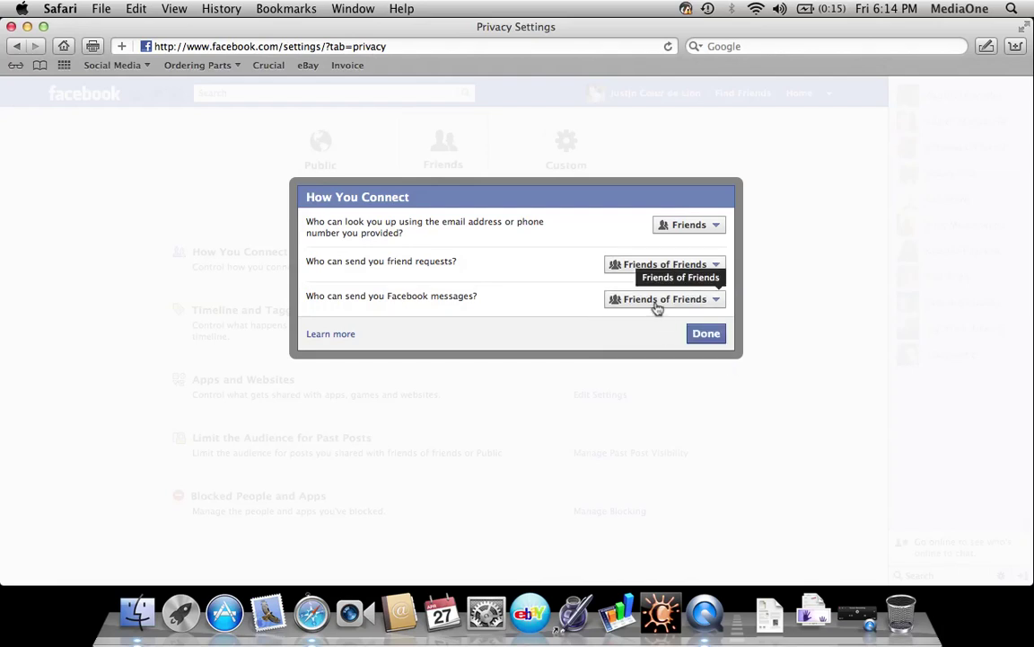
pyautogui.click(658, 302)
pyautogui.click(656, 355)
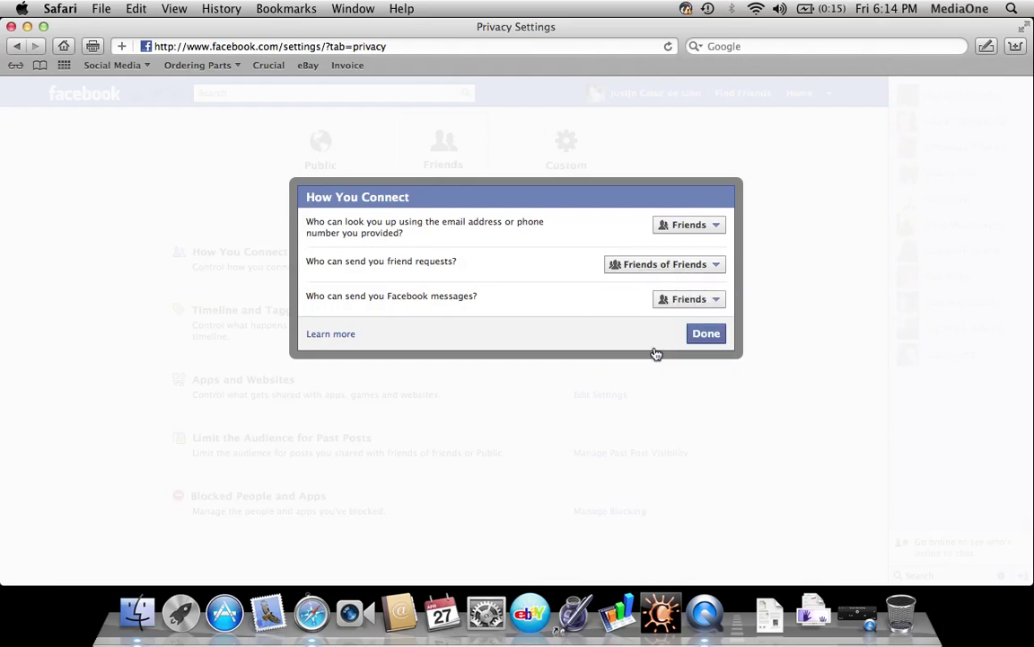
pyautogui.click(661, 270)
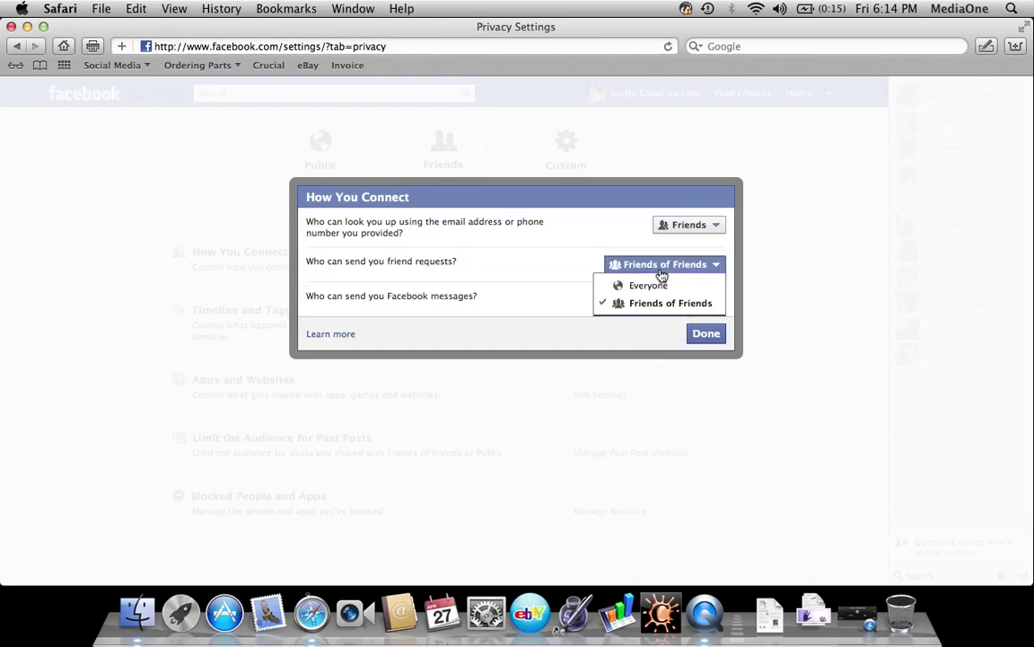
pyautogui.click(661, 271)
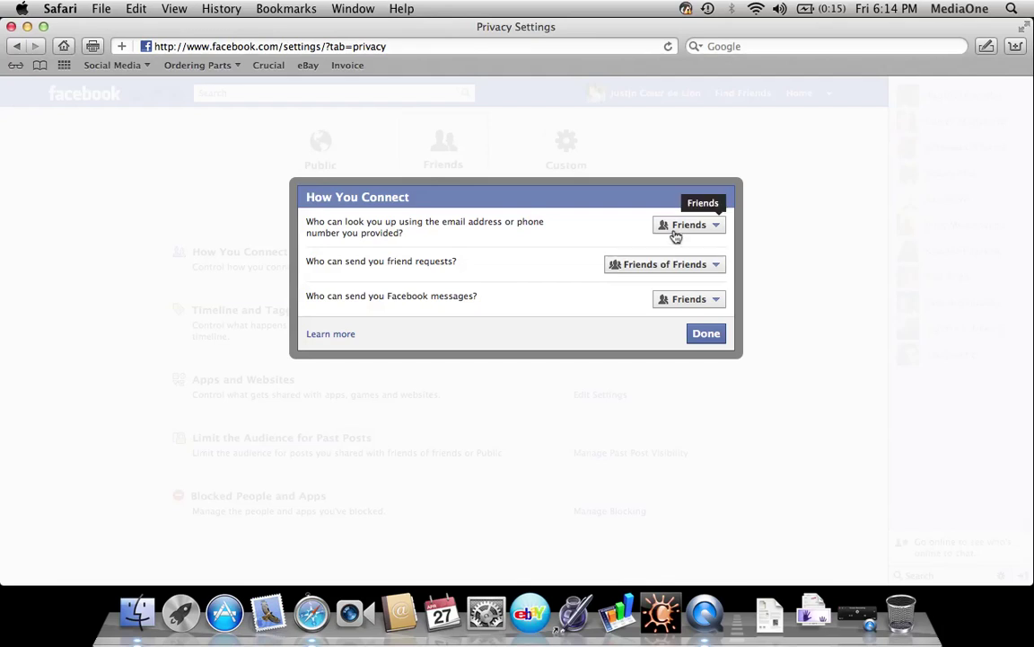
pyautogui.click(675, 229)
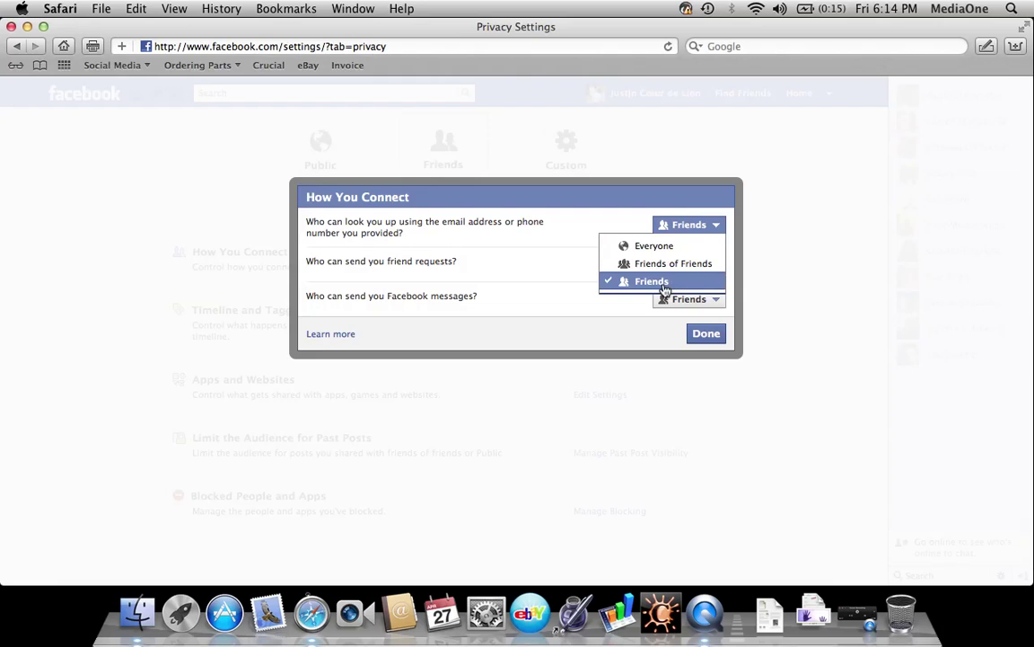
pyautogui.click(645, 284)
pyautogui.click(648, 272)
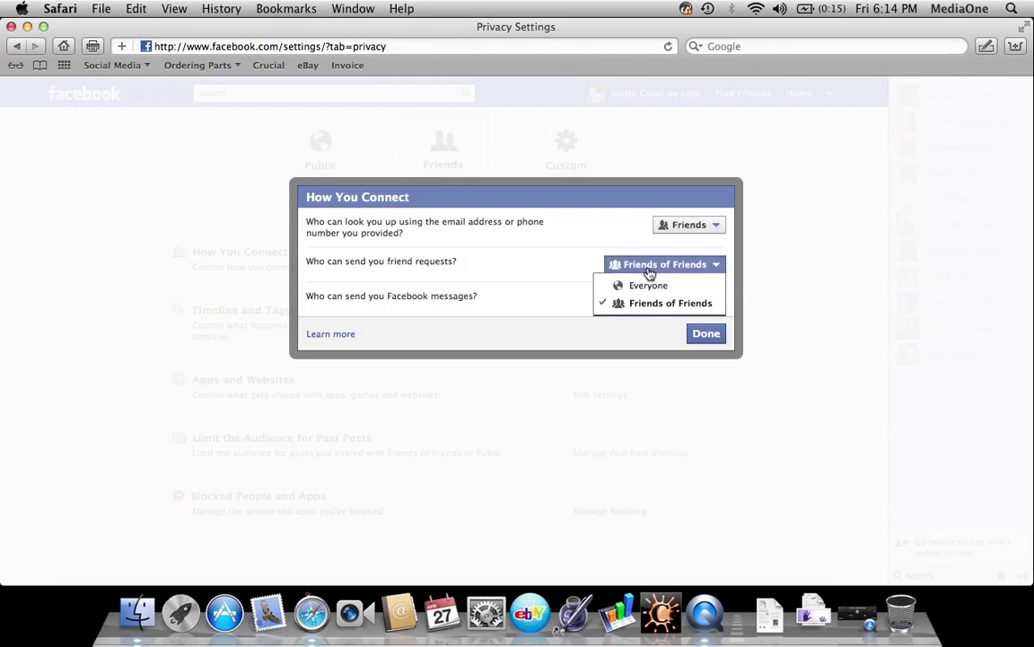
pyautogui.click(615, 336)
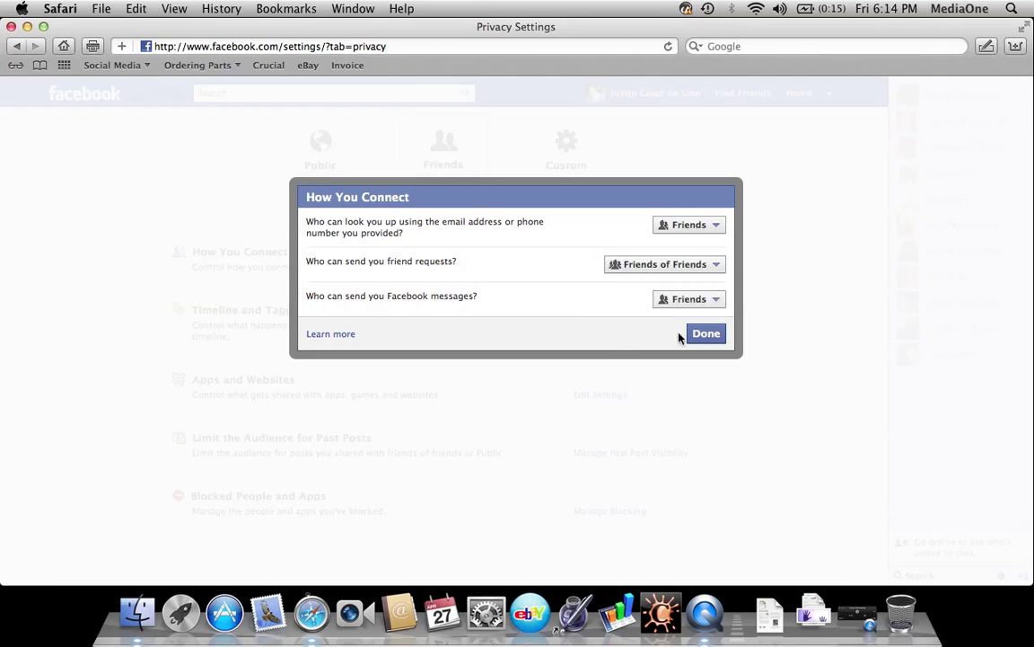
pyautogui.click(706, 334)
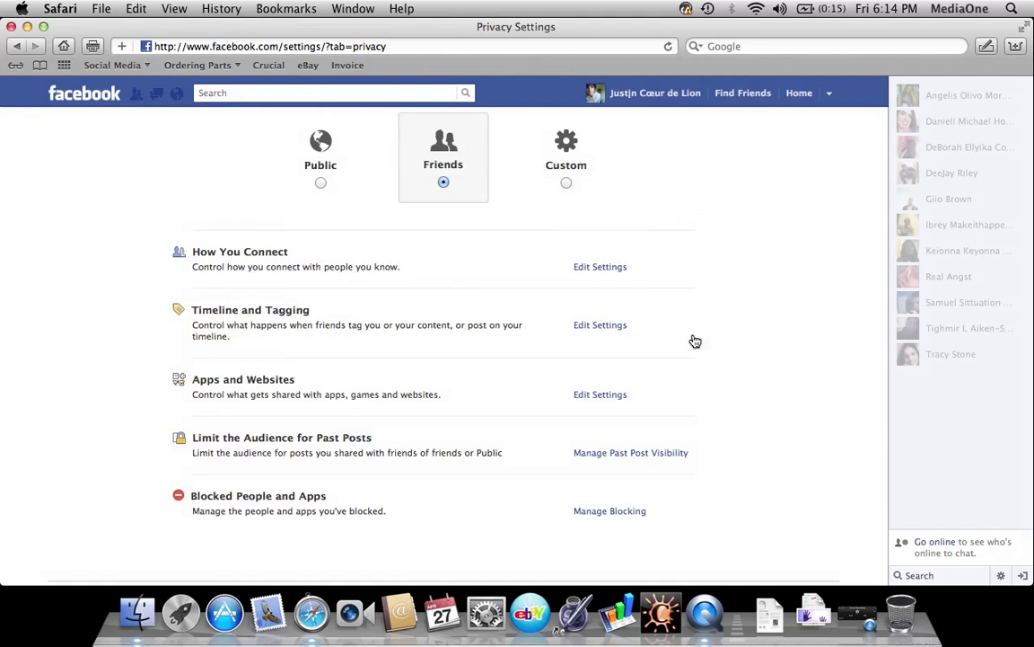
# In Timeline and Tagging settings, enable Timeline Review for posts you're tagged in
pyautogui.click(613, 330)
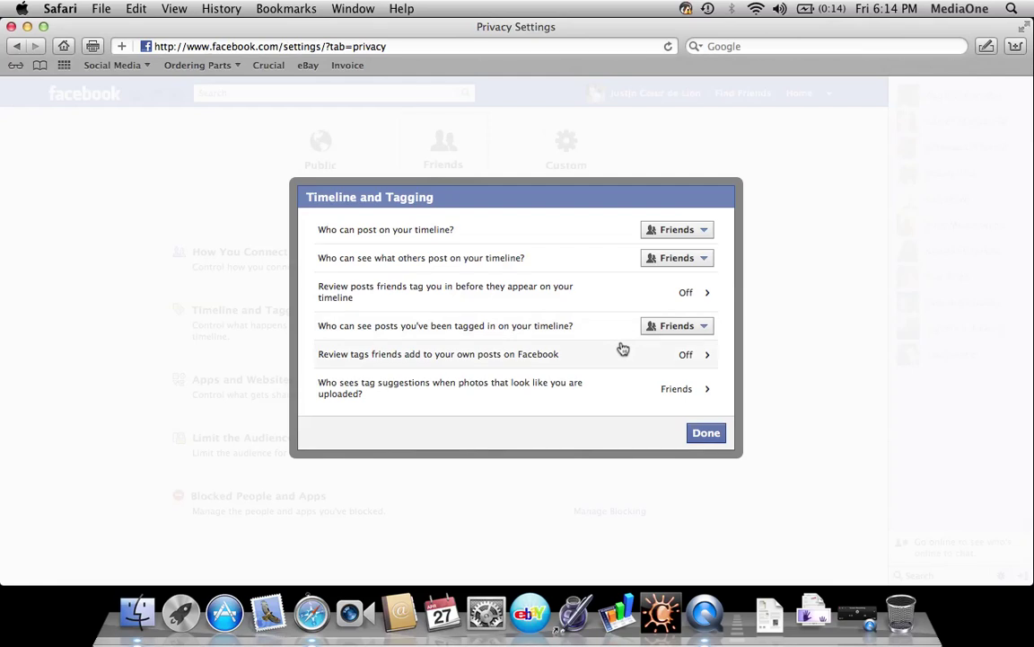
pyautogui.click(684, 293)
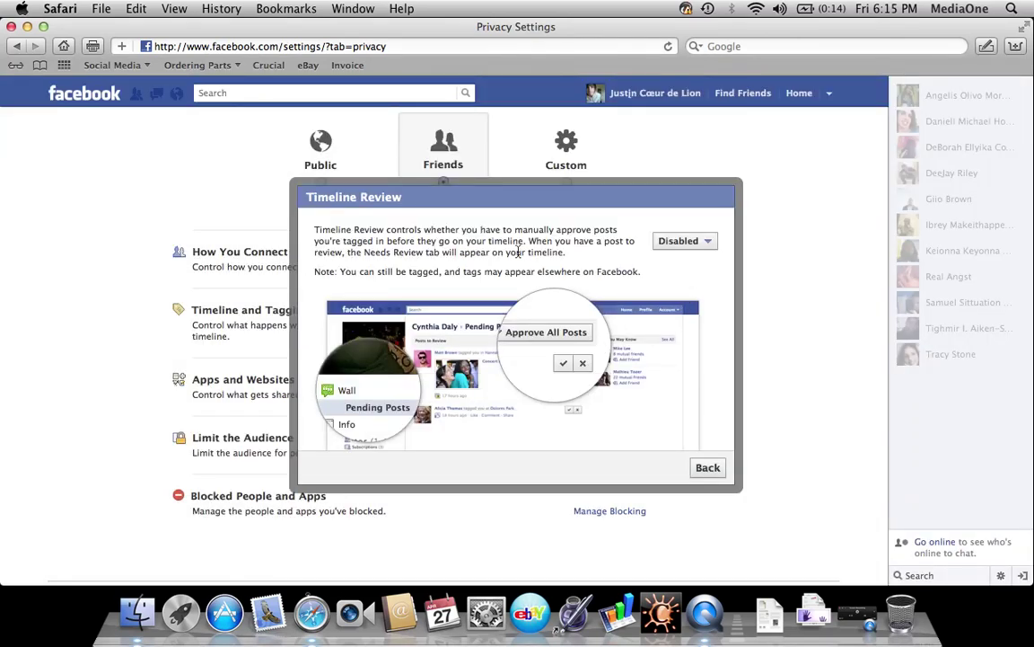
pyautogui.click(685, 243)
pyautogui.click(688, 260)
pyautogui.click(708, 467)
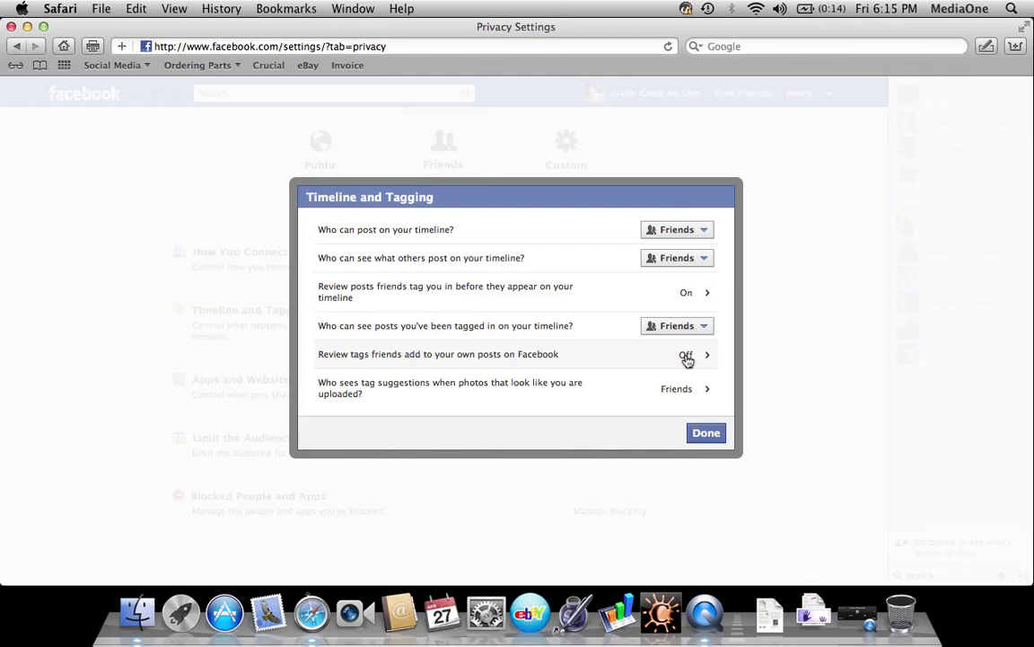
# Enable Tag Review for tags friends add to your own posts
pyautogui.click(687, 358)
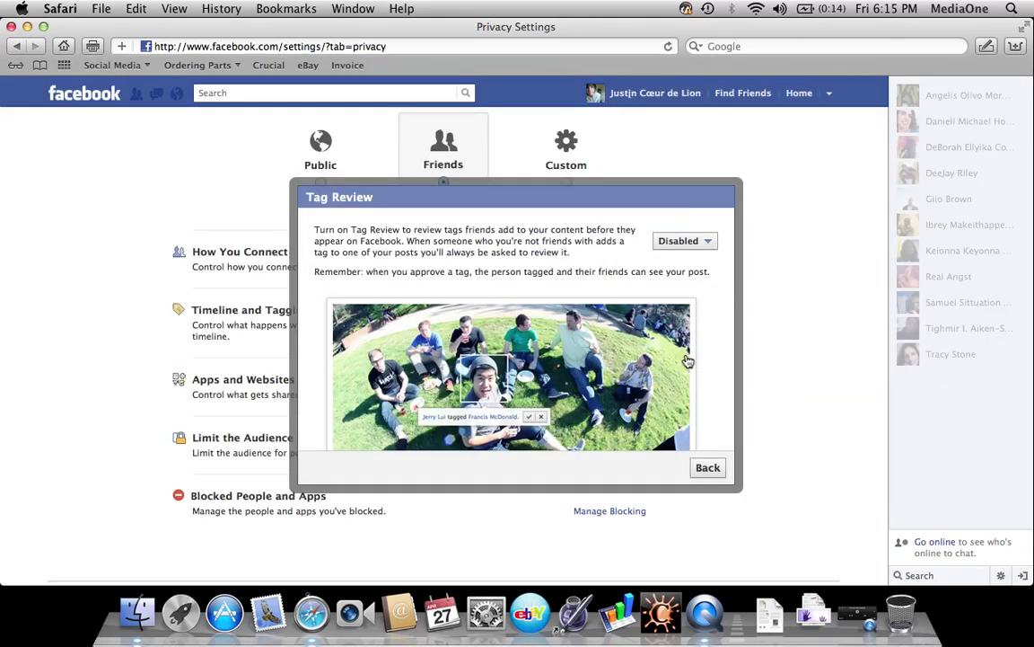
pyautogui.click(684, 243)
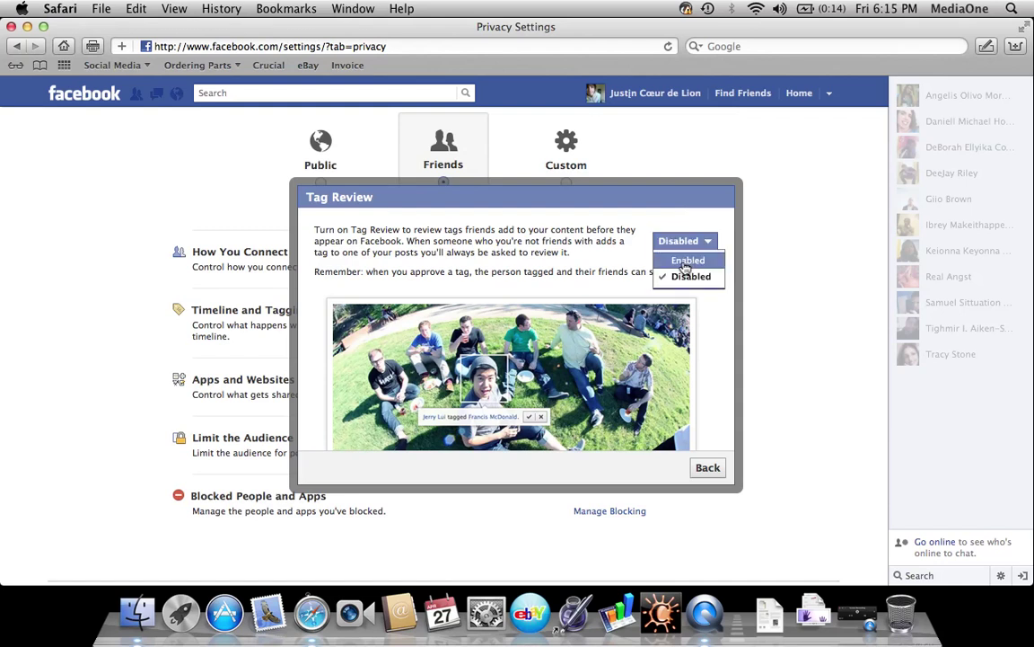
pyautogui.click(686, 262)
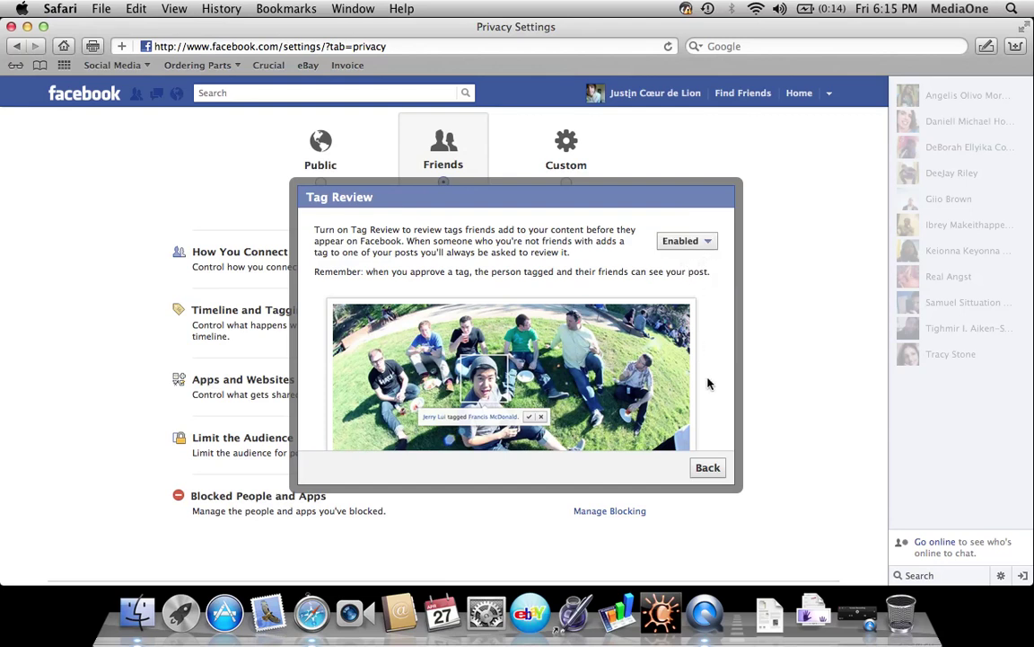
pyautogui.click(708, 467)
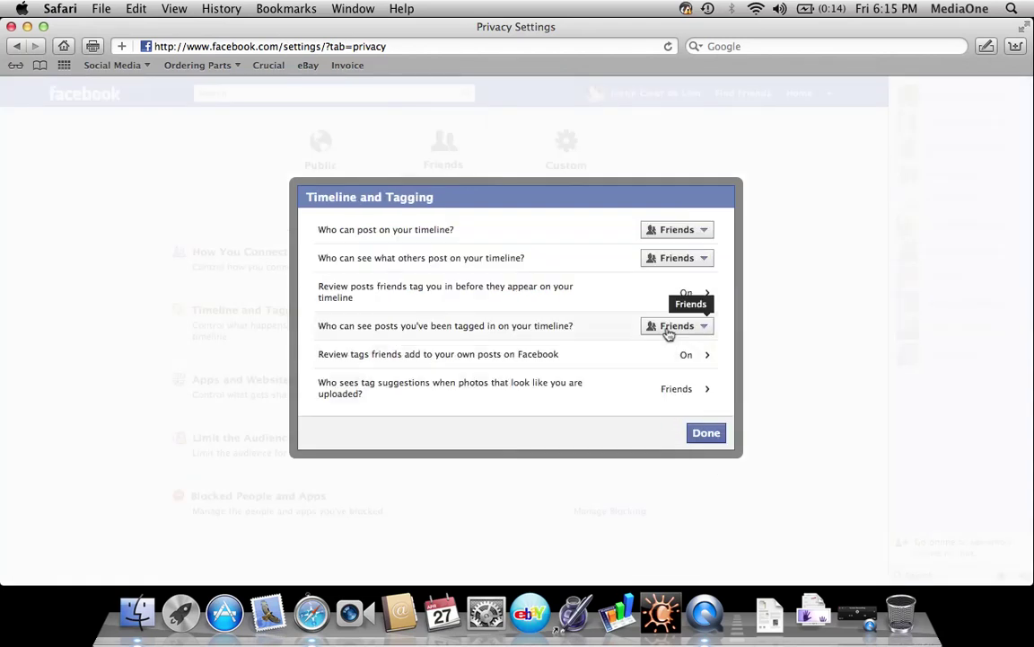
# Keep timeline posting, others' posts and tagged posts set to Friends, then close these settings
pyautogui.click(674, 234)
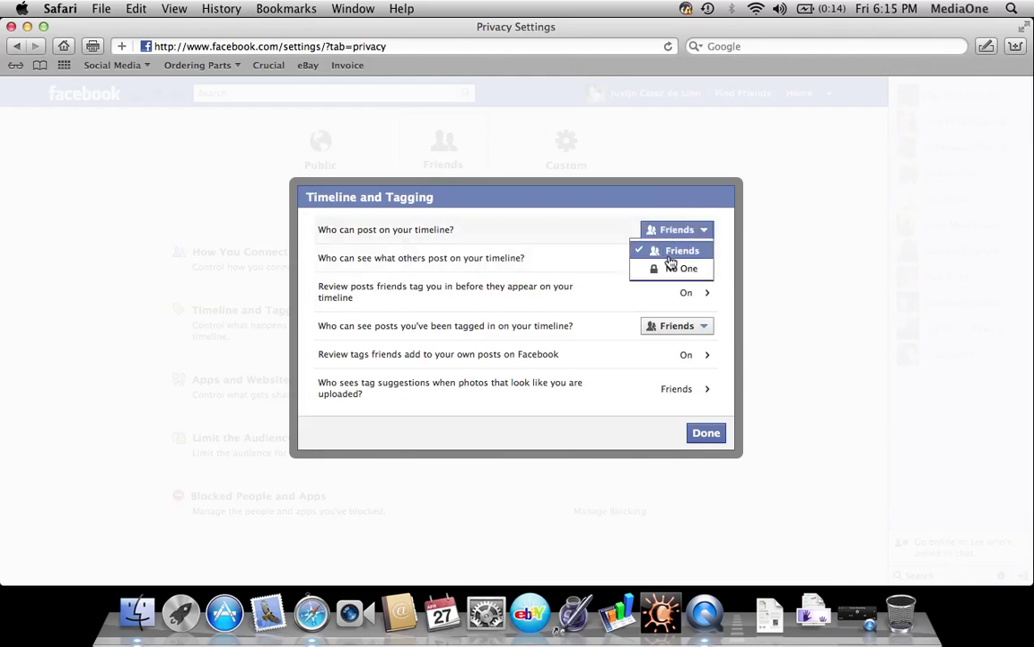
pyautogui.click(593, 240)
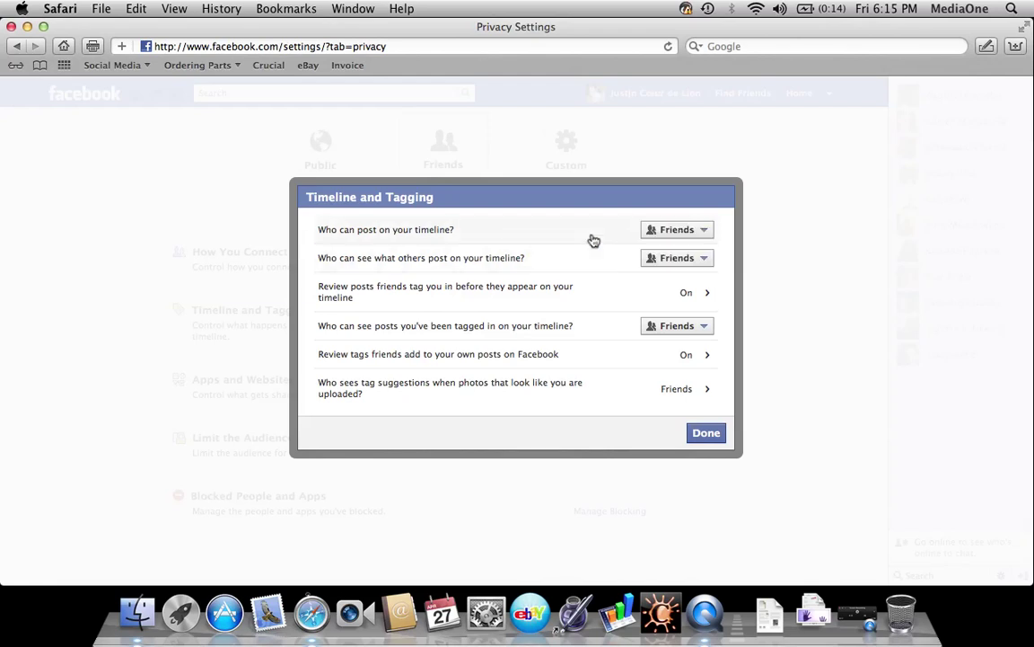
pyautogui.click(658, 270)
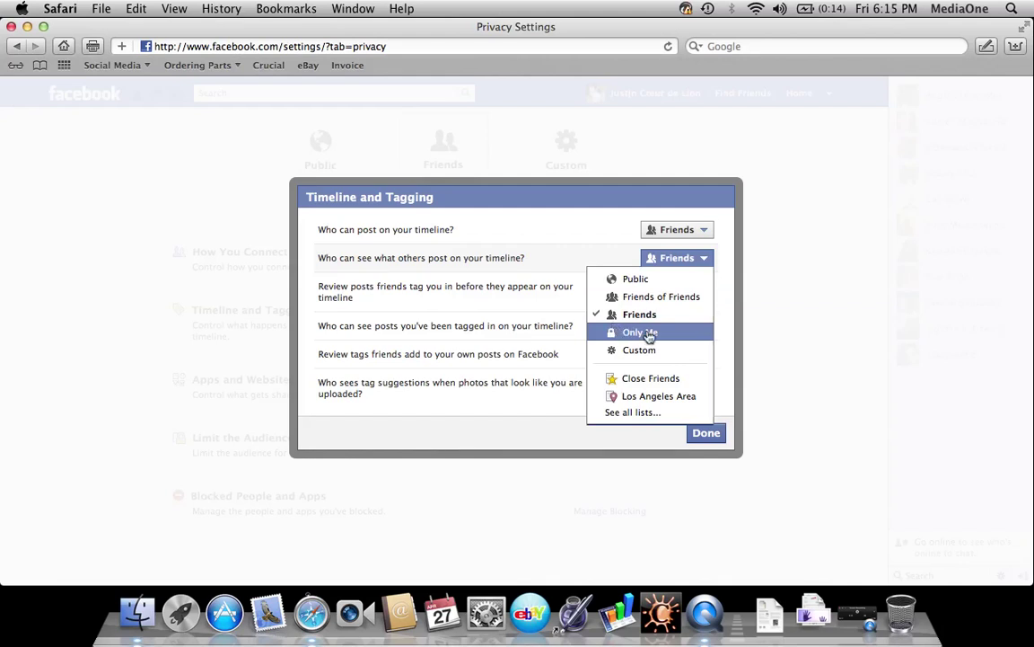
pyautogui.click(614, 244)
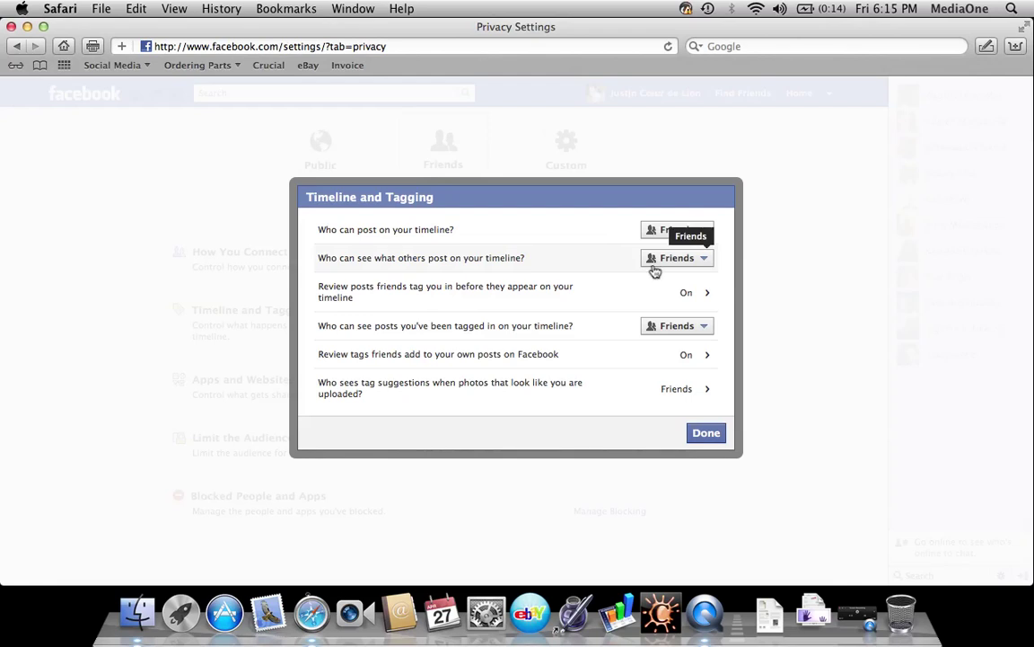
pyautogui.click(652, 262)
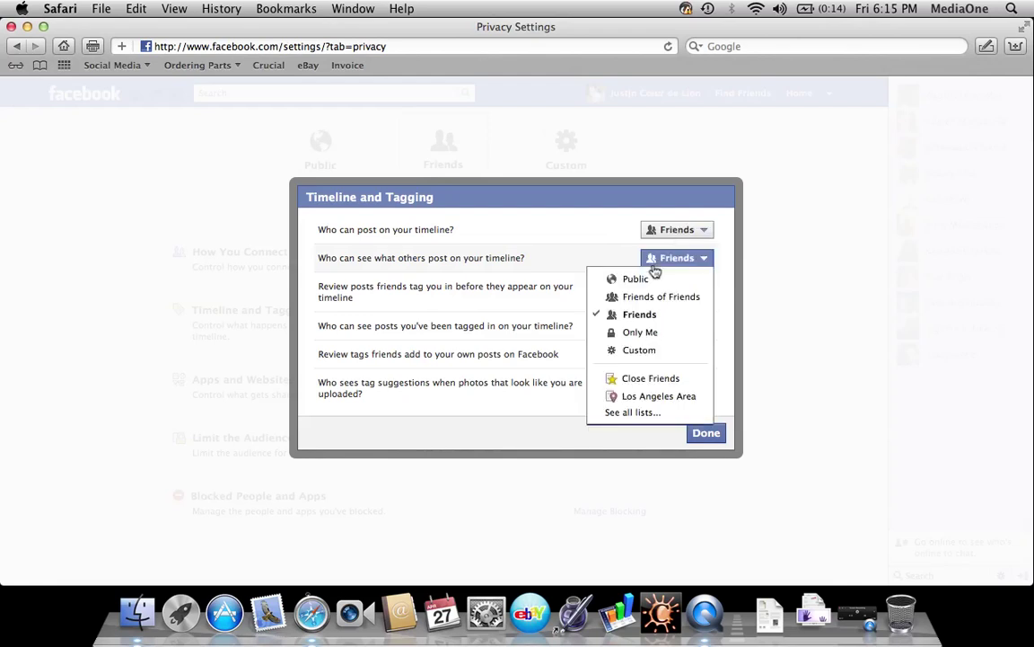
pyautogui.click(632, 320)
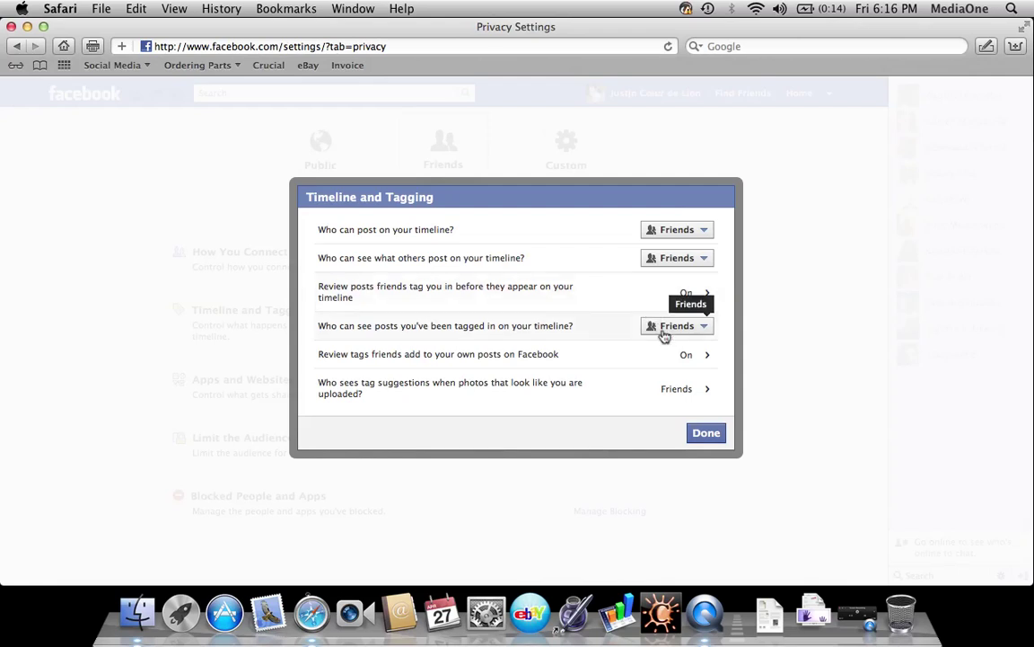
pyautogui.click(664, 334)
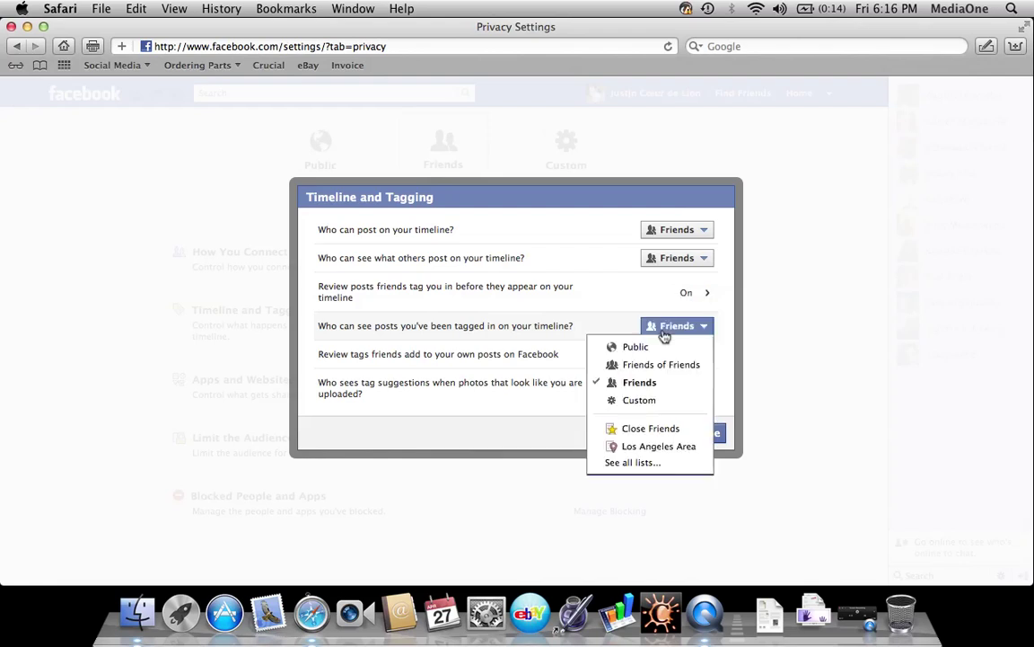
pyautogui.click(662, 384)
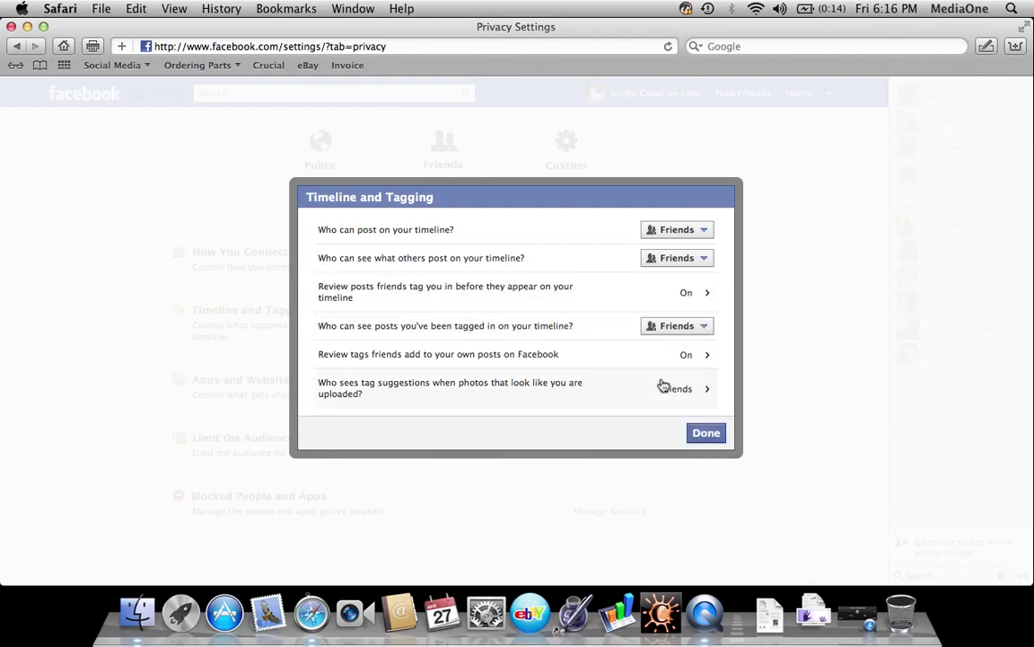
pyautogui.click(700, 435)
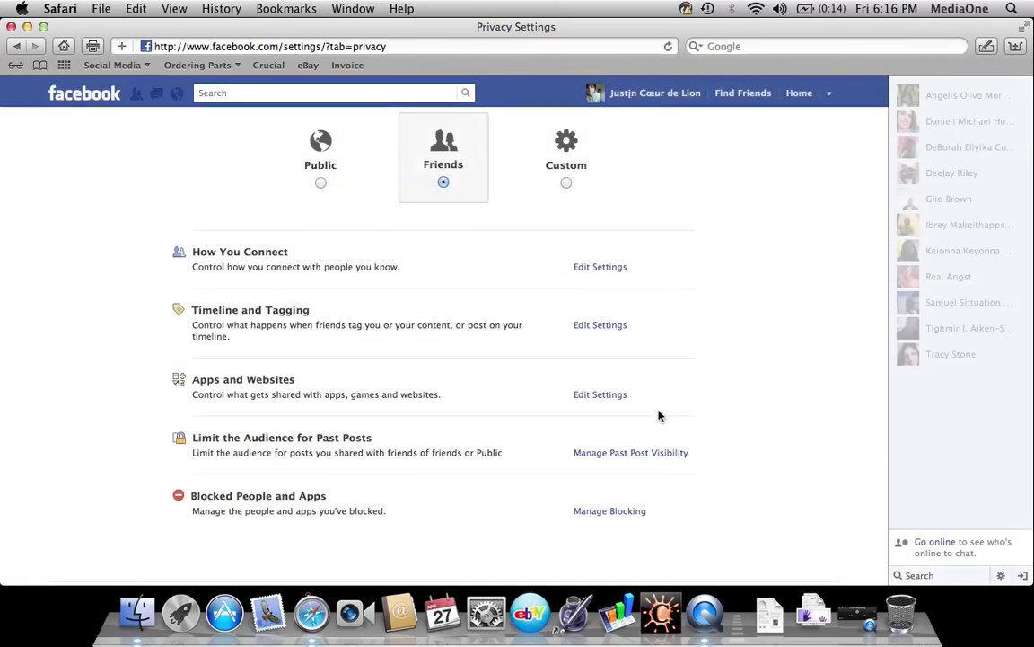
# Open Manage Blocking and unblock the person currently on the block list
pyautogui.click(610, 511)
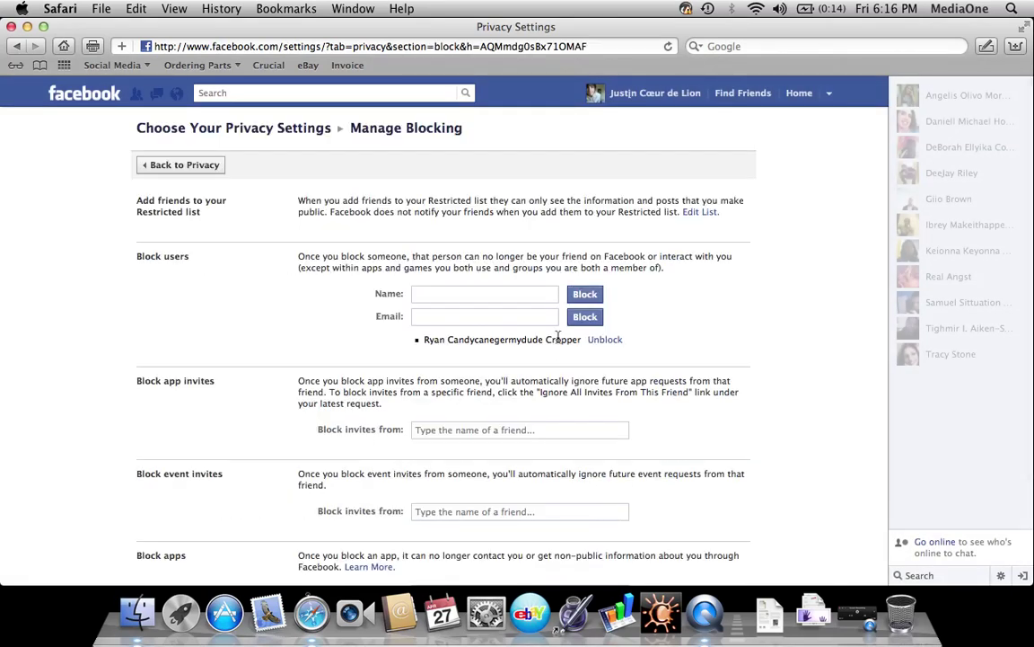
pyautogui.click(517, 297)
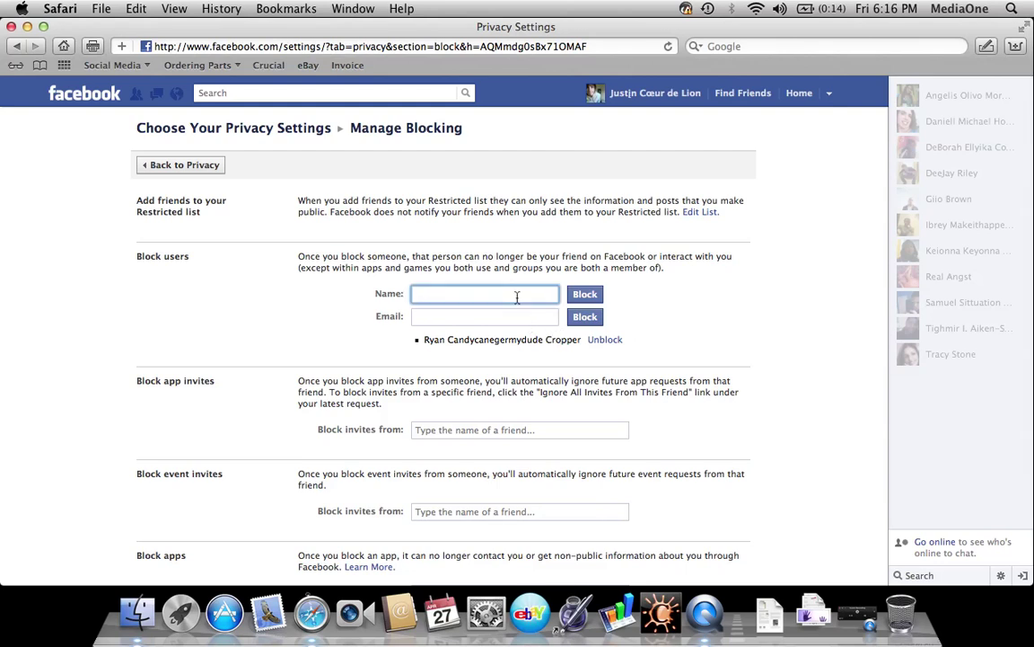
pyautogui.click(597, 341)
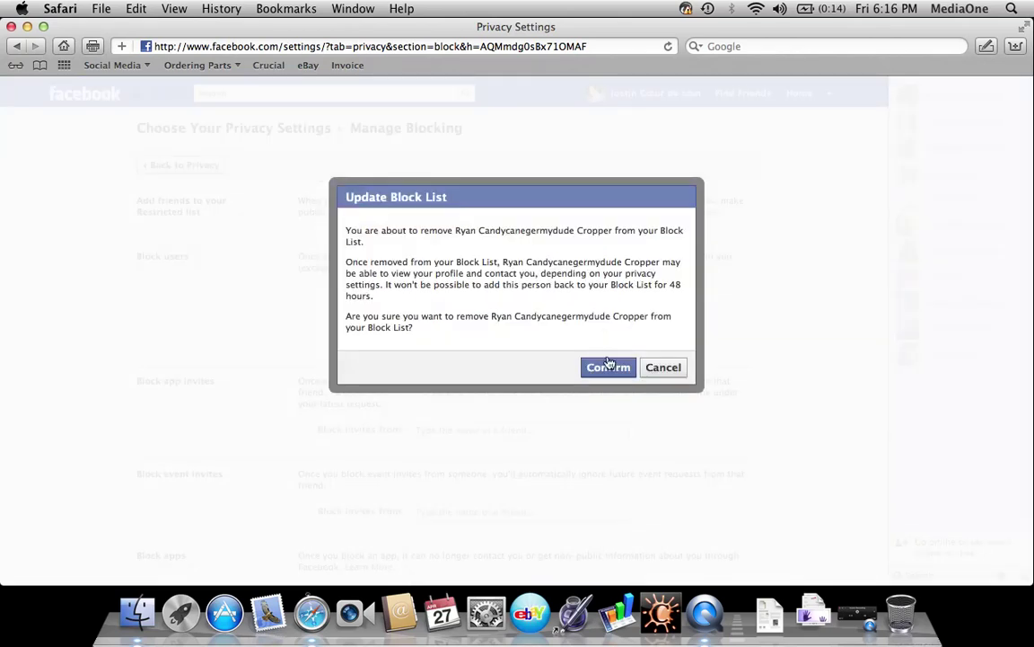
pyautogui.click(608, 366)
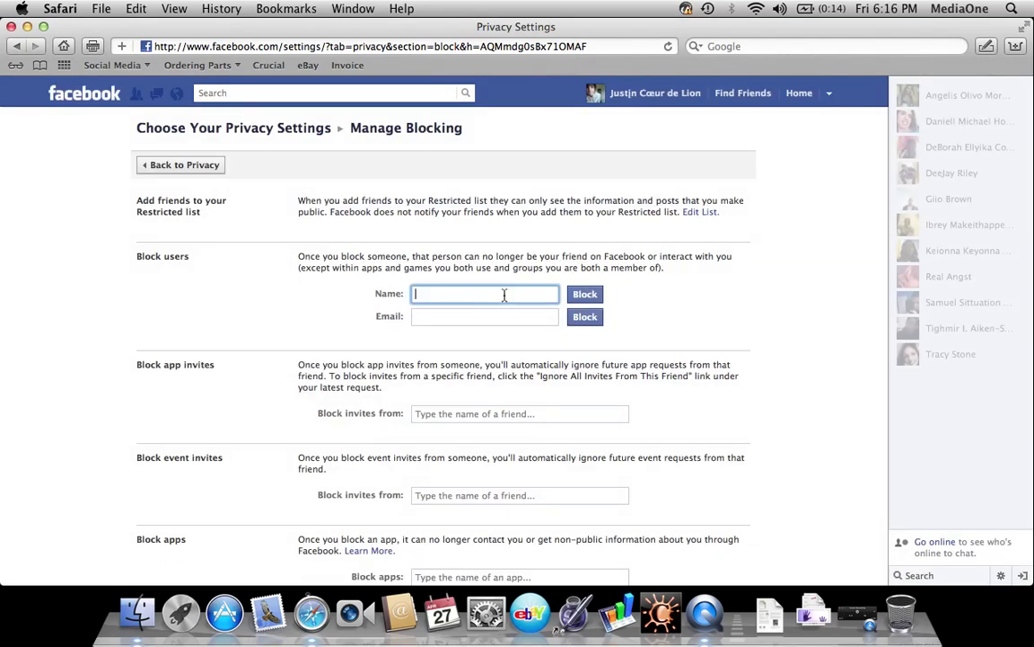
# Search for a different user by name, block the first match, and close the results
pyautogui.click(582, 294)
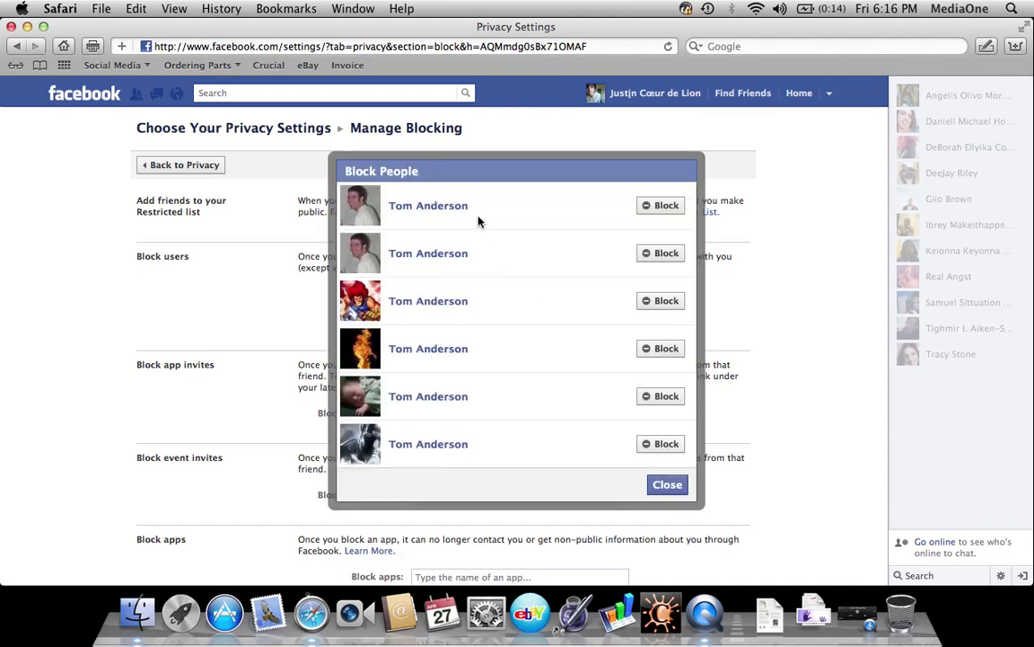
pyautogui.click(655, 209)
pyautogui.click(664, 485)
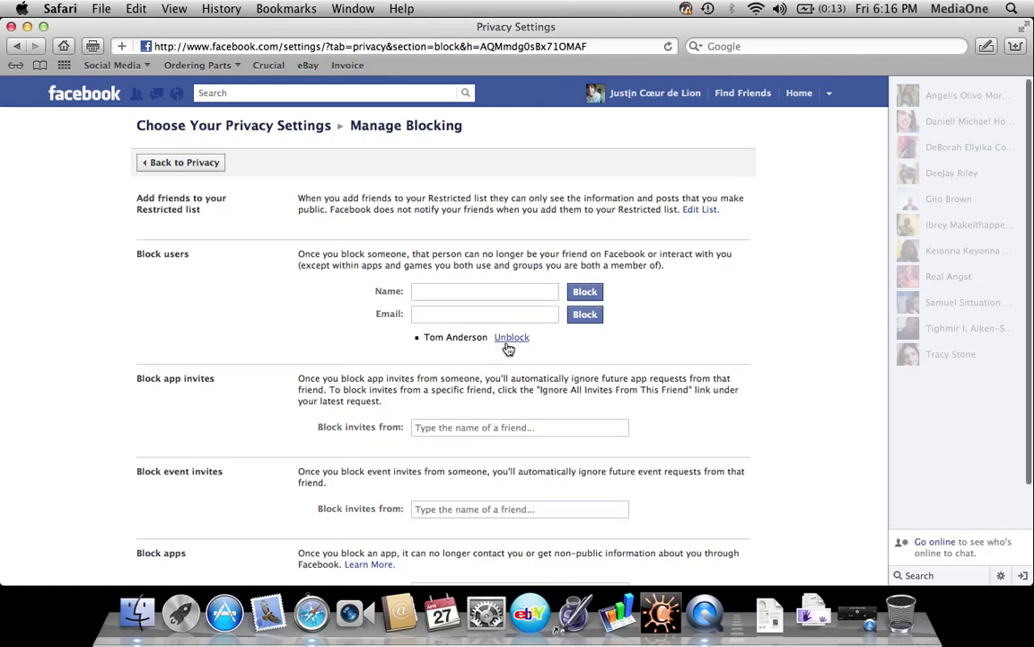
pyautogui.scroll(-3, 507, 347)
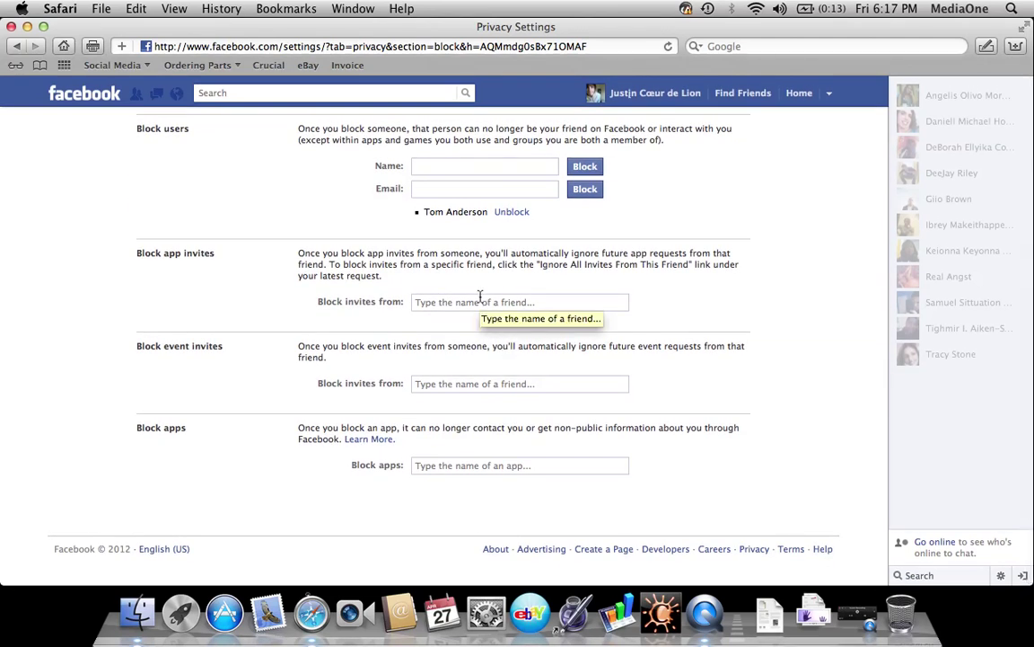
pyautogui.click(481, 297)
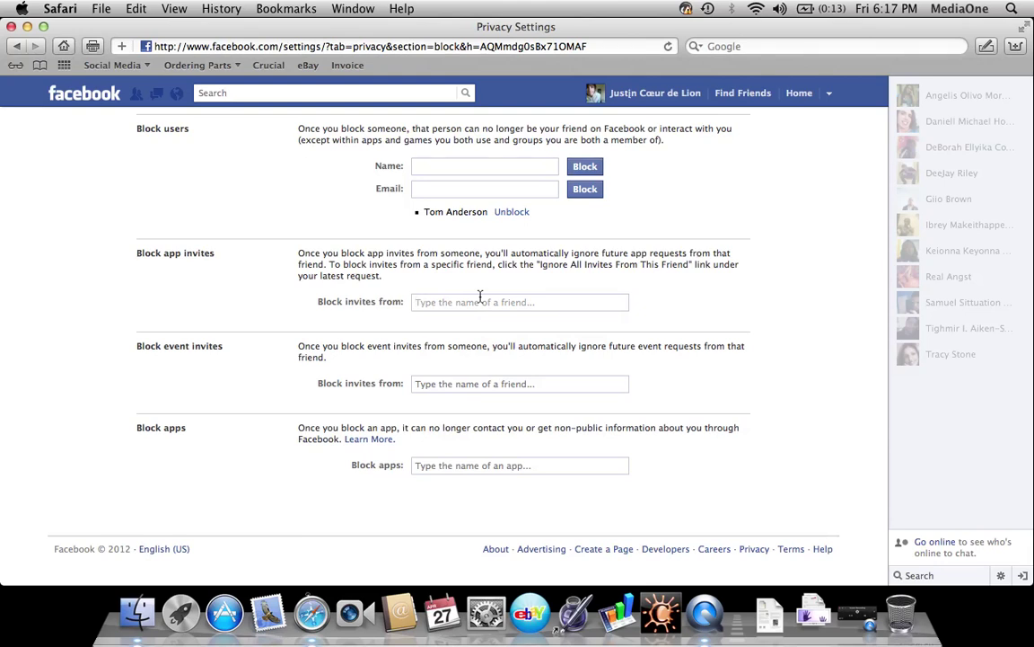
pyautogui.scroll(3, 480, 297)
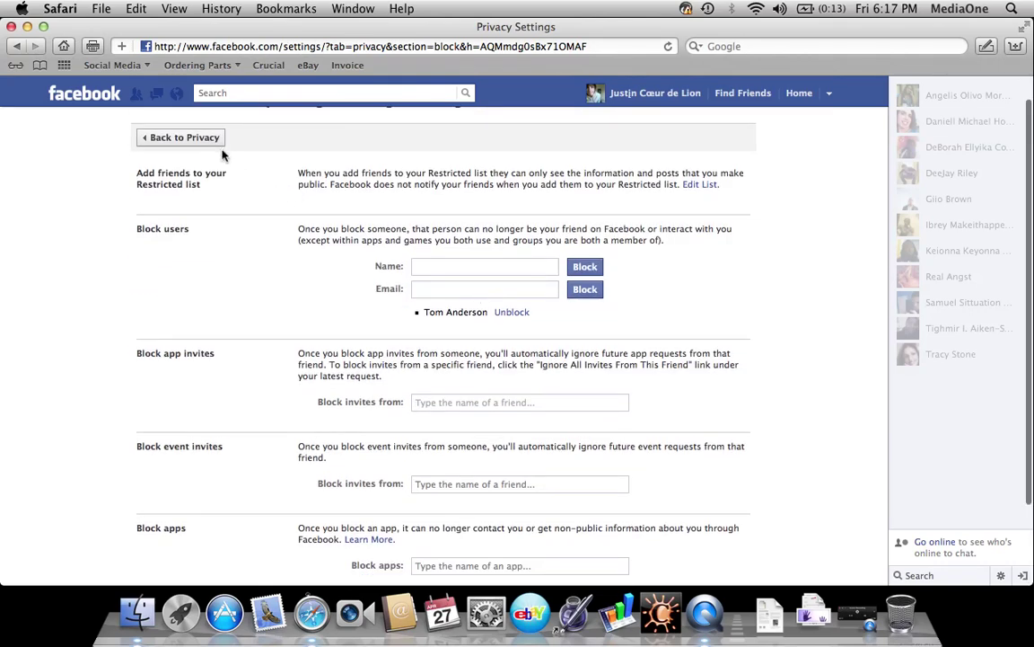
# Return to the main Privacy Settings page, then go to the News Feed home page
pyautogui.click(197, 138)
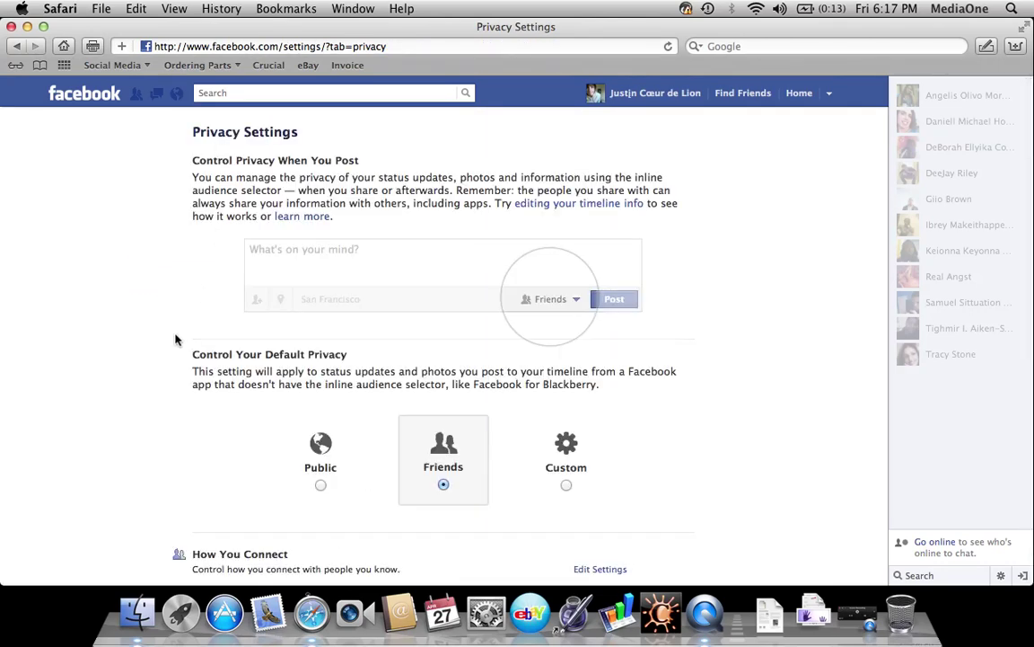
pyautogui.scroll(-8, 162, 359)
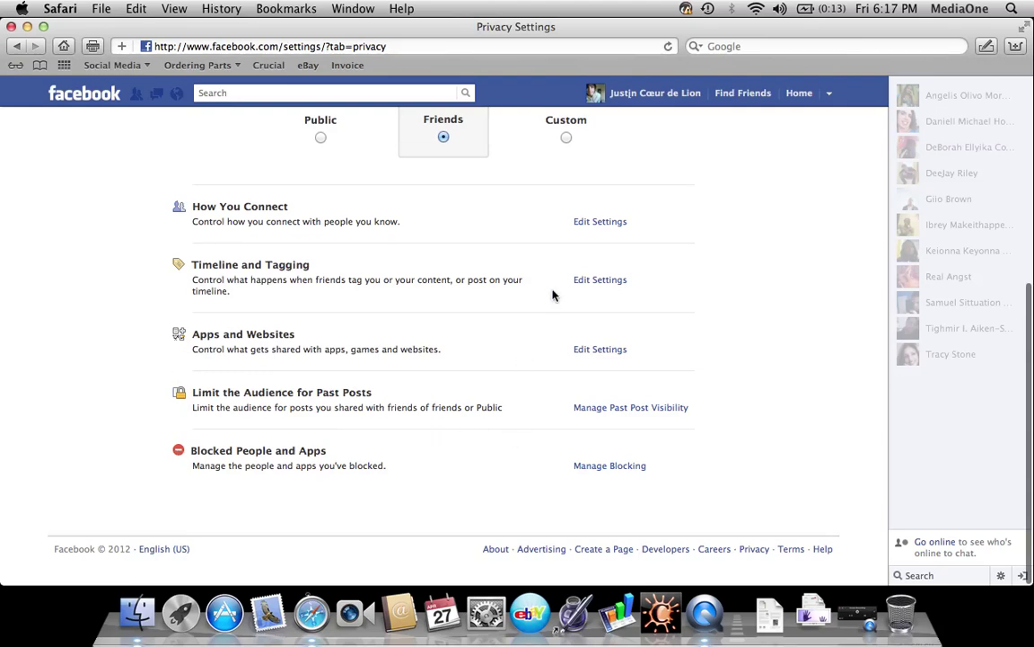
pyautogui.scroll(8, 503, 287)
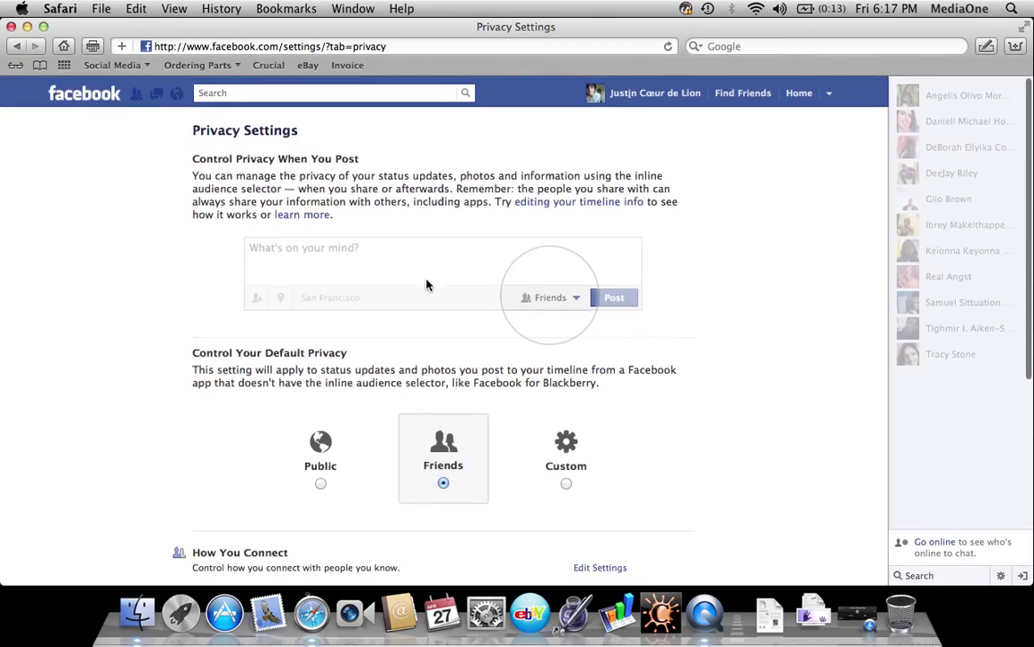
pyautogui.scroll(-5, 427, 283)
pyautogui.scroll(6, 428, 284)
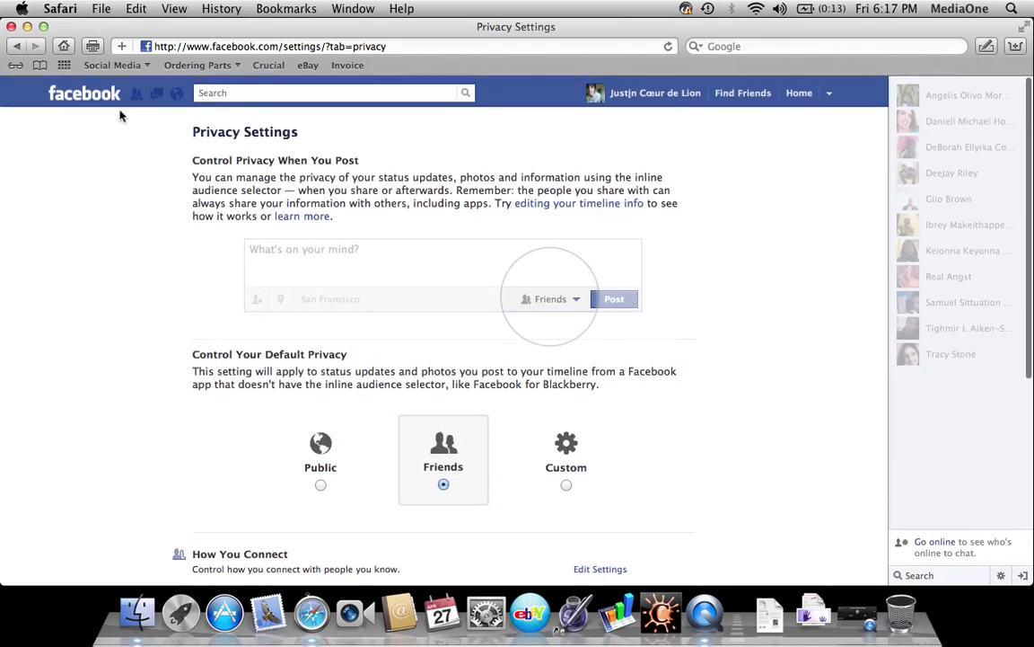
pyautogui.click(112, 105)
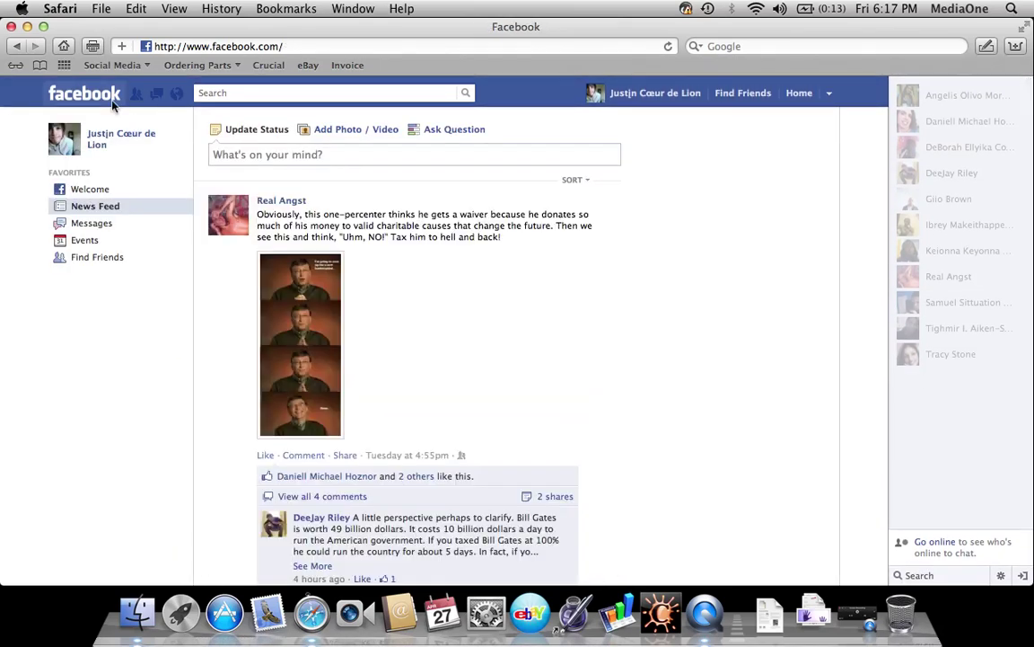
# Open your Timeline, preview it with View As as the public, then return to normal view
pyautogui.click(121, 138)
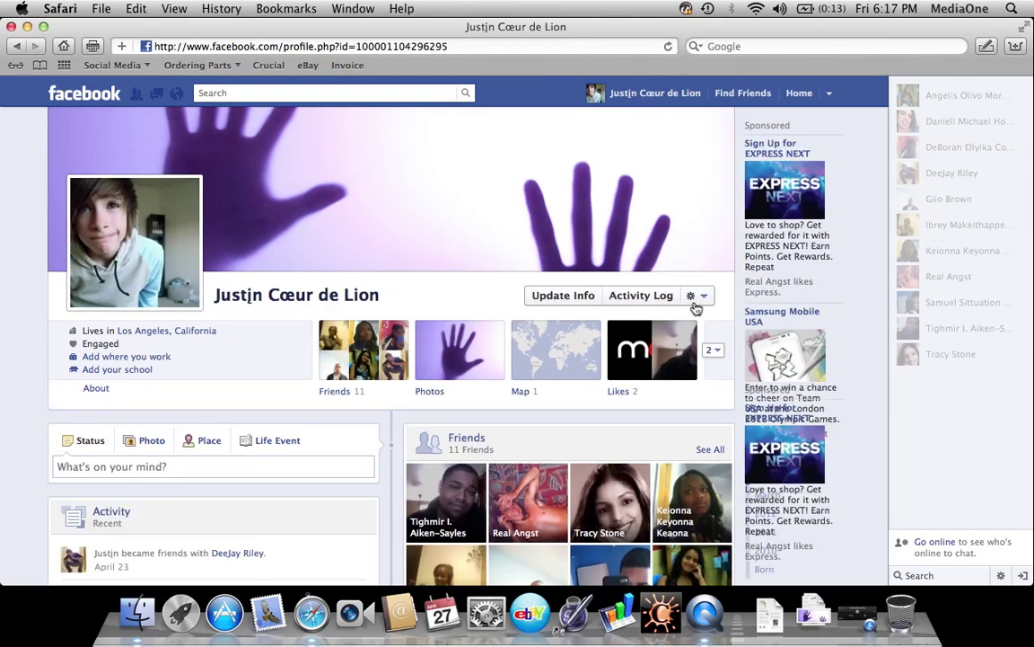
pyautogui.click(695, 303)
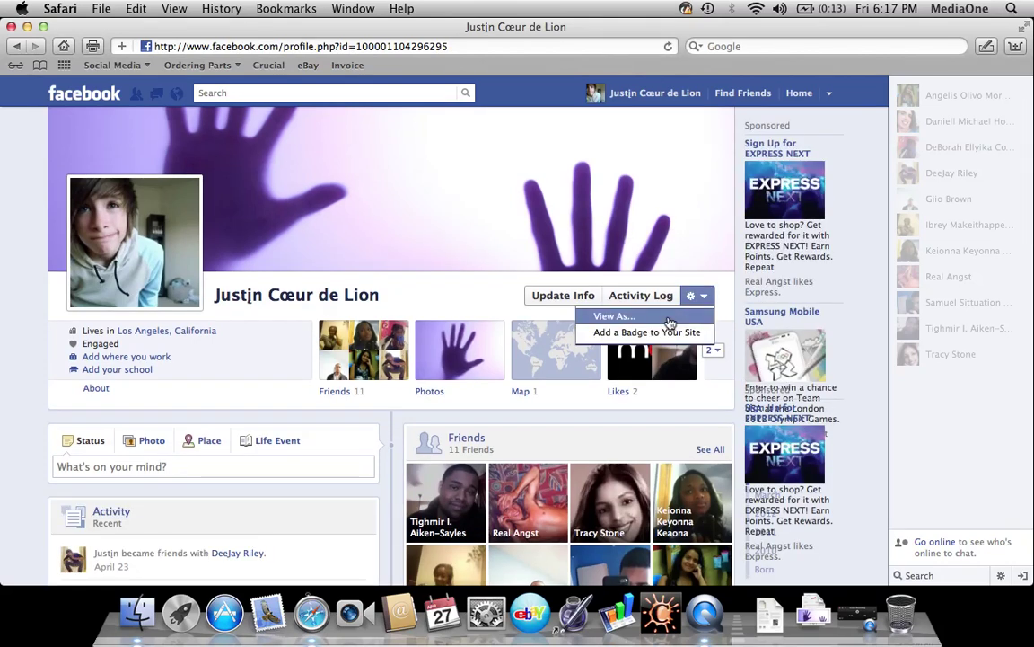
pyautogui.click(669, 322)
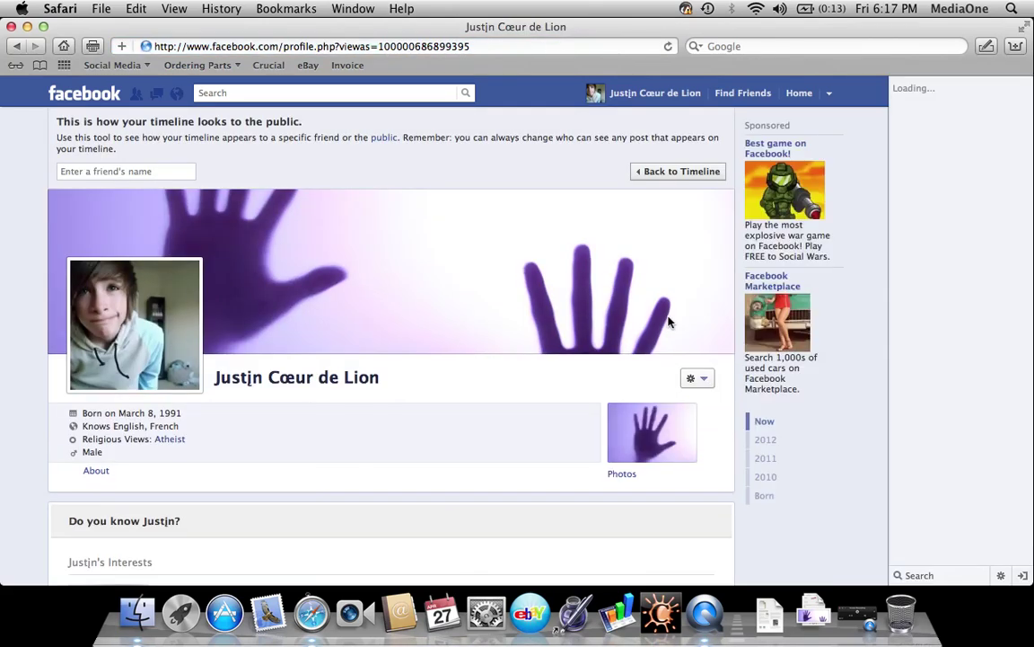
pyautogui.scroll(-10, 669, 323)
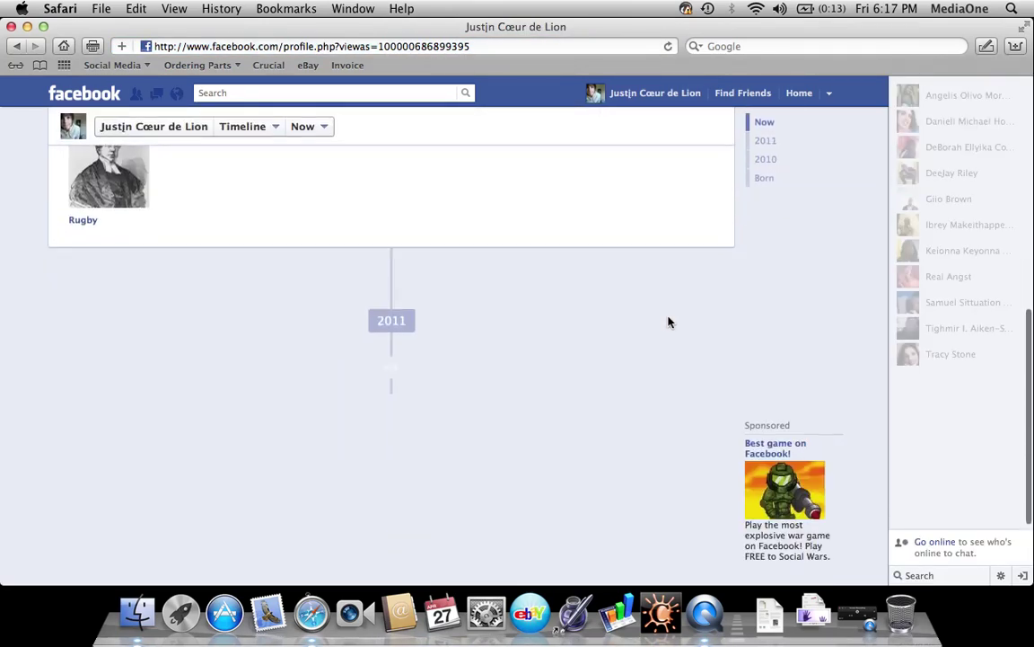
pyautogui.scroll(-5, 669, 322)
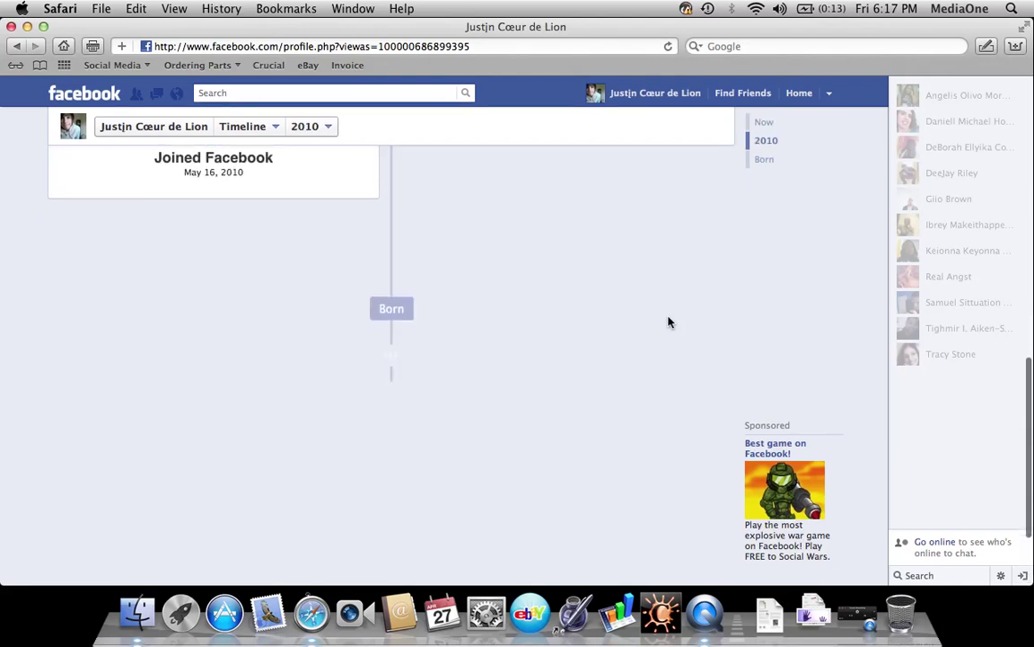
pyautogui.scroll(15, 669, 323)
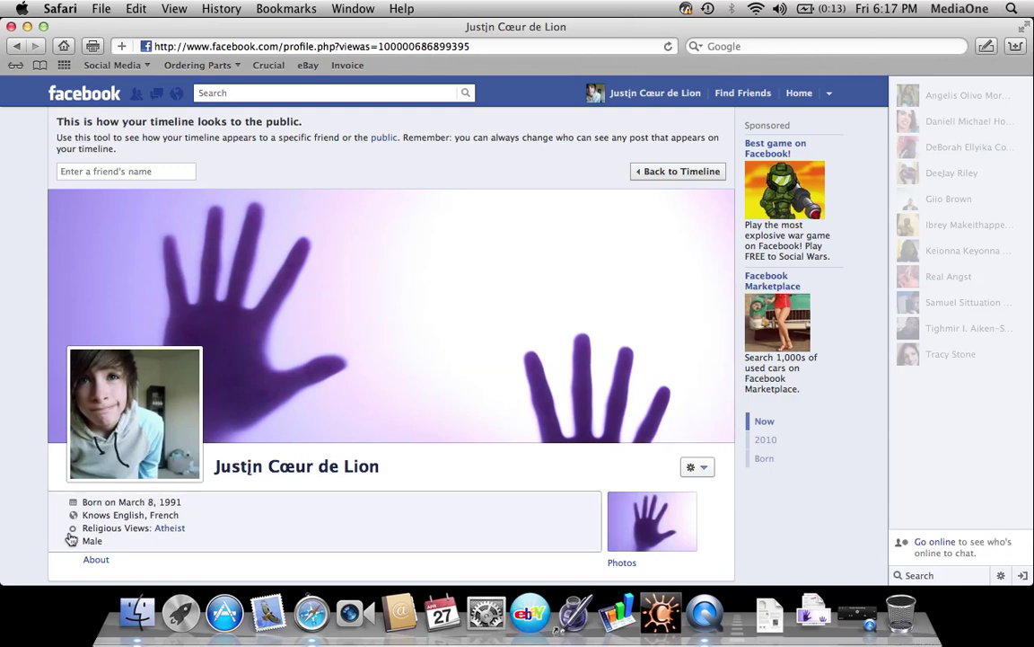
pyautogui.click(661, 177)
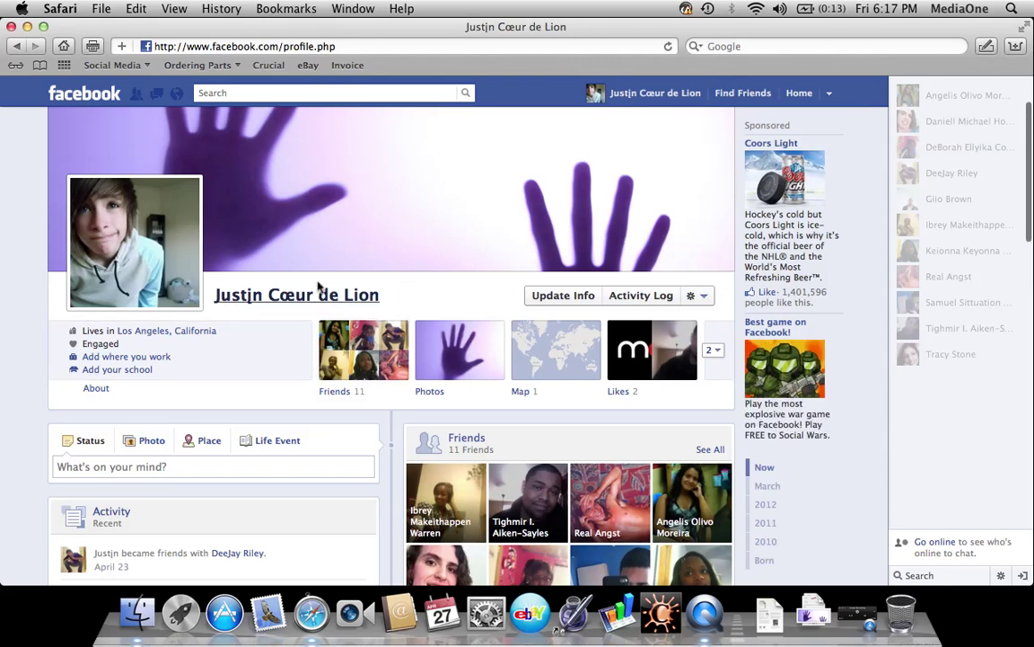
# Open Basic Info for editing and set the birthday audience to Friends after trying Only Me
pyautogui.click(557, 295)
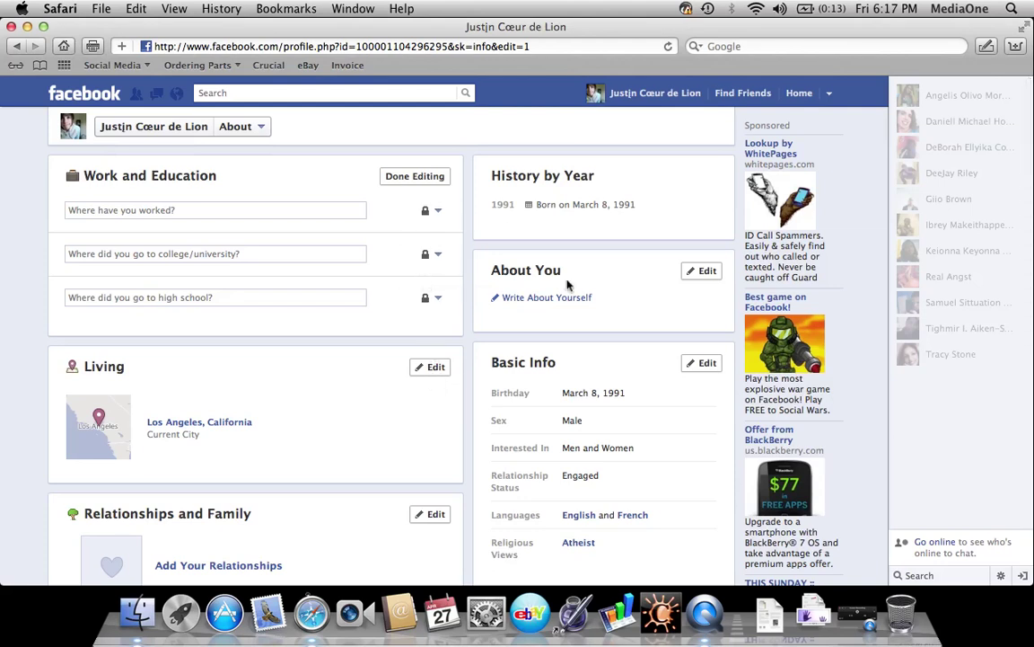
pyautogui.scroll(-1, 569, 286)
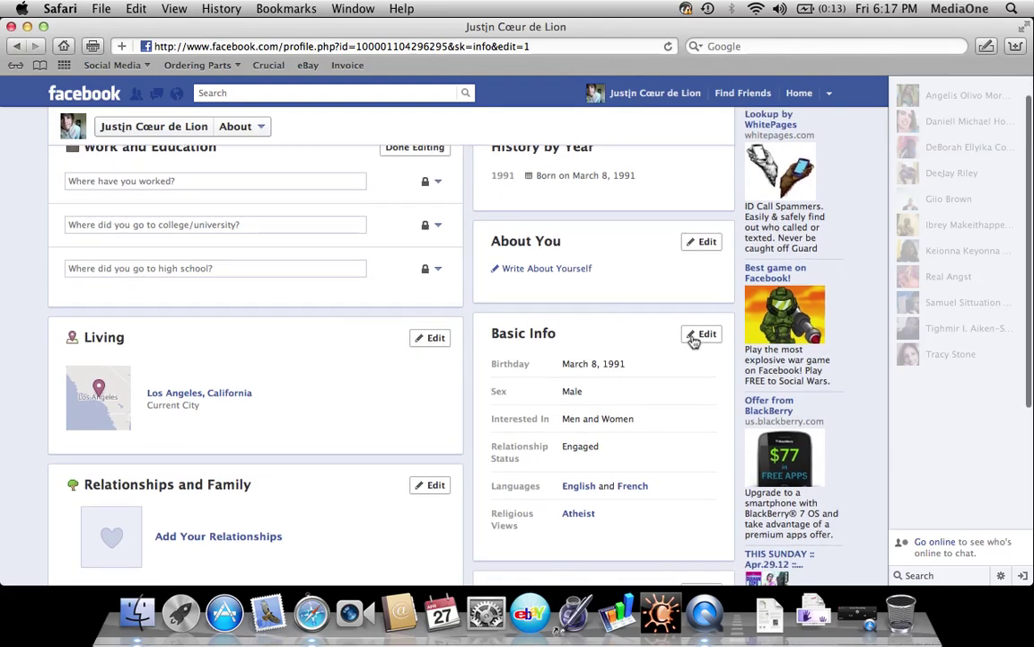
pyautogui.click(696, 335)
pyautogui.scroll(-5, 600, 293)
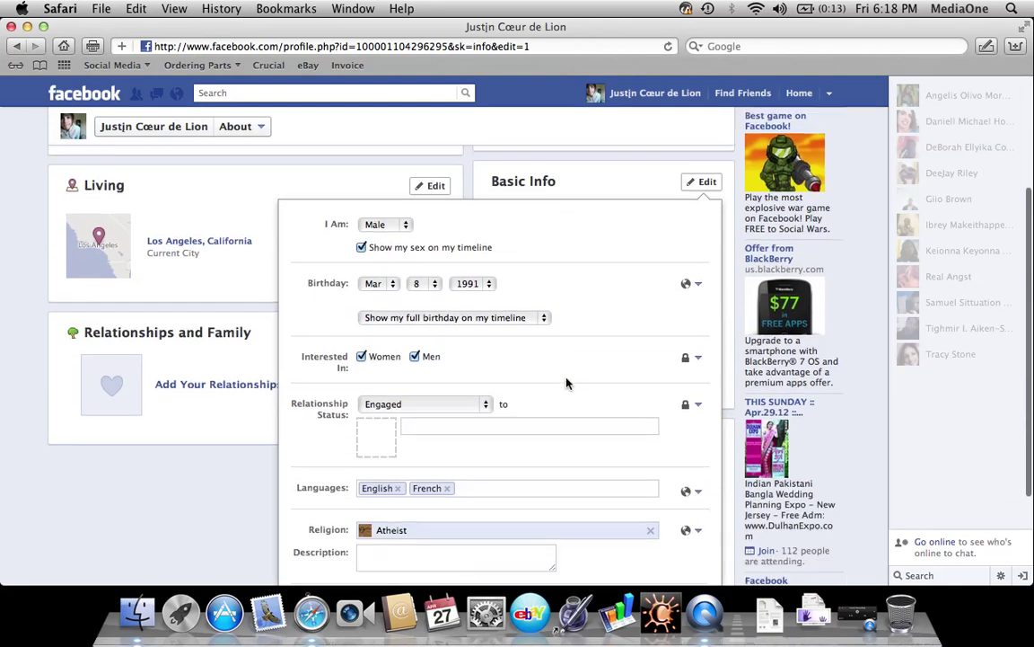
pyautogui.click(688, 192)
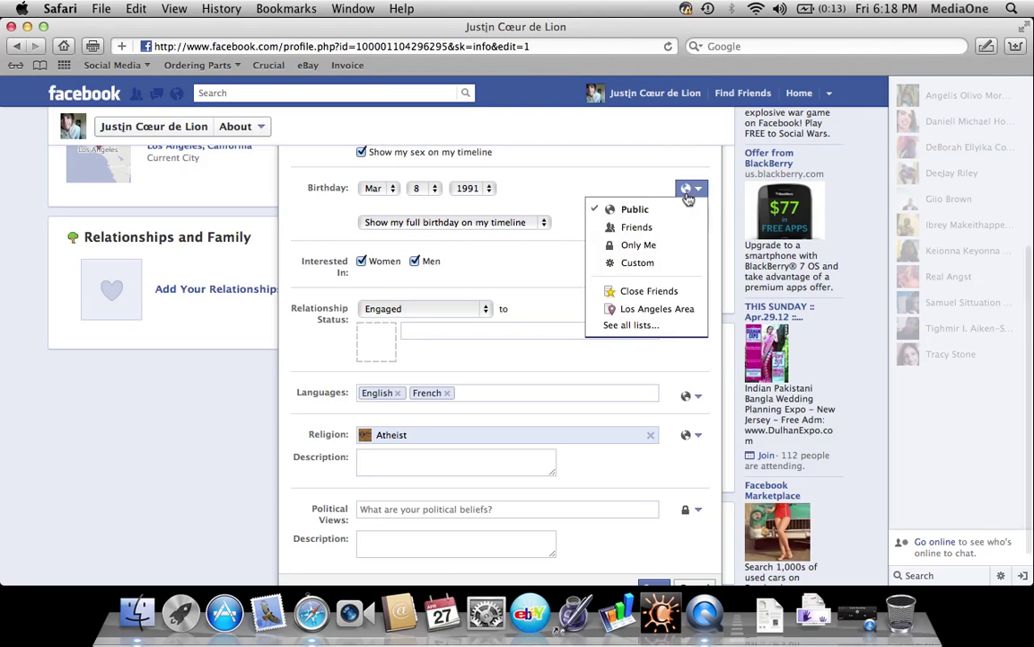
pyautogui.click(651, 247)
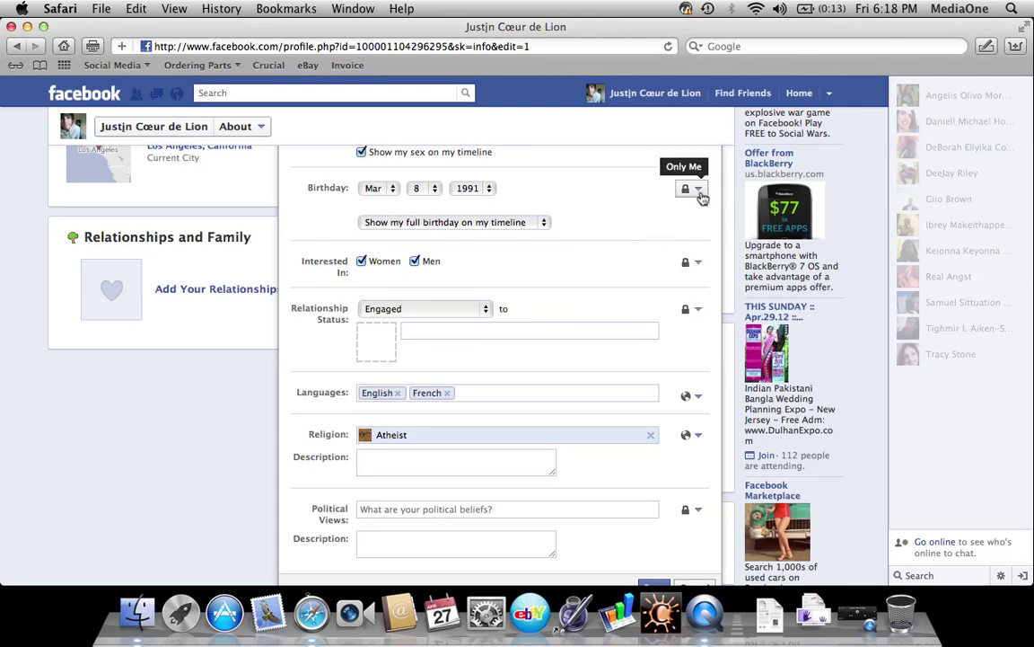
pyautogui.click(690, 188)
pyautogui.click(658, 226)
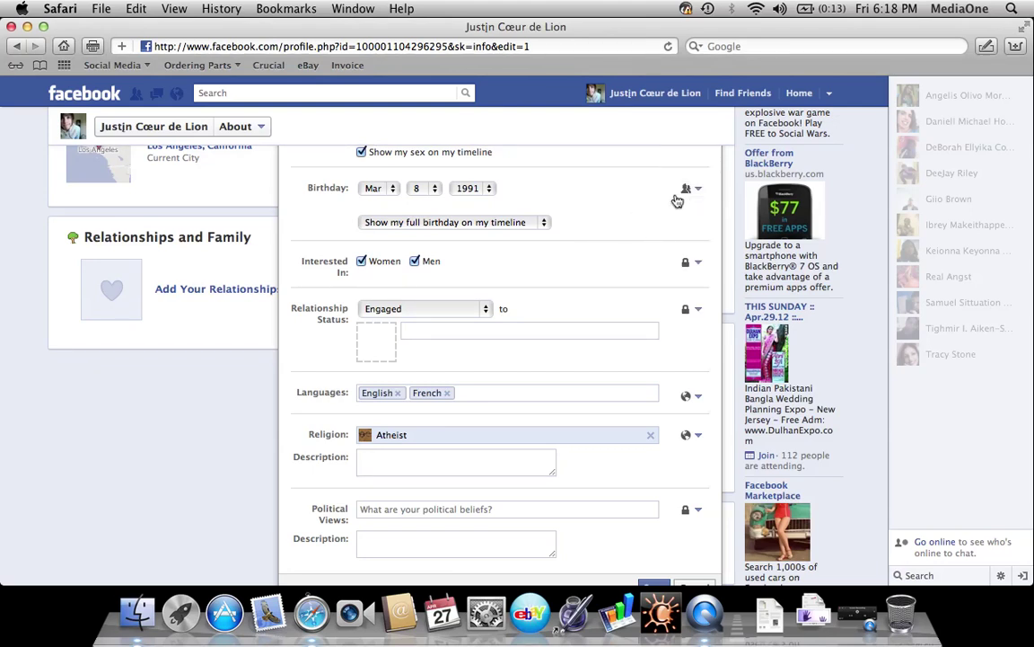
pyautogui.click(692, 190)
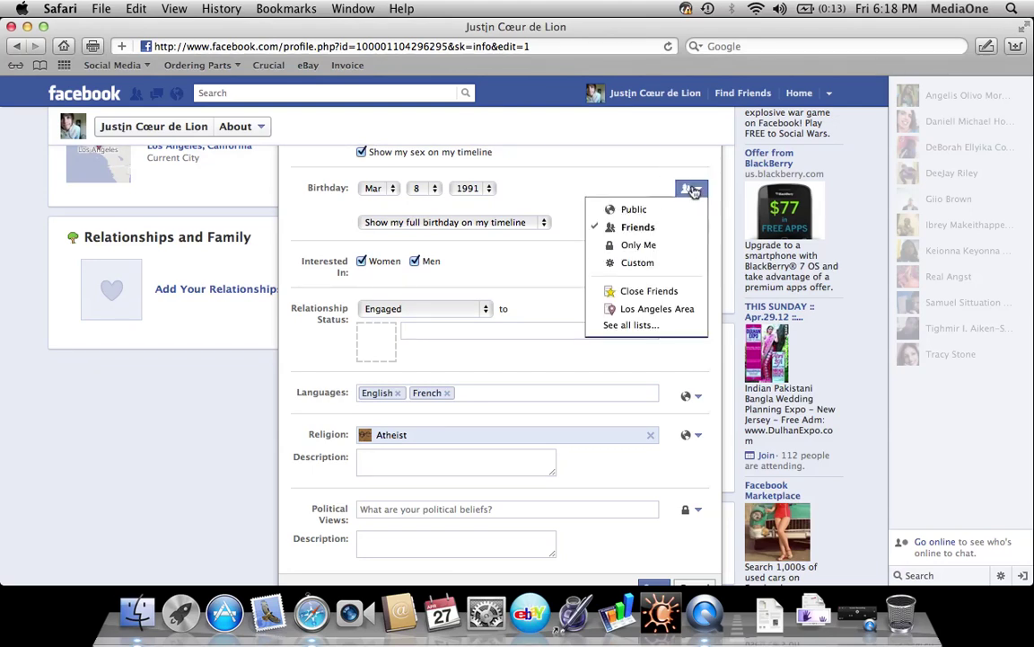
pyautogui.click(643, 228)
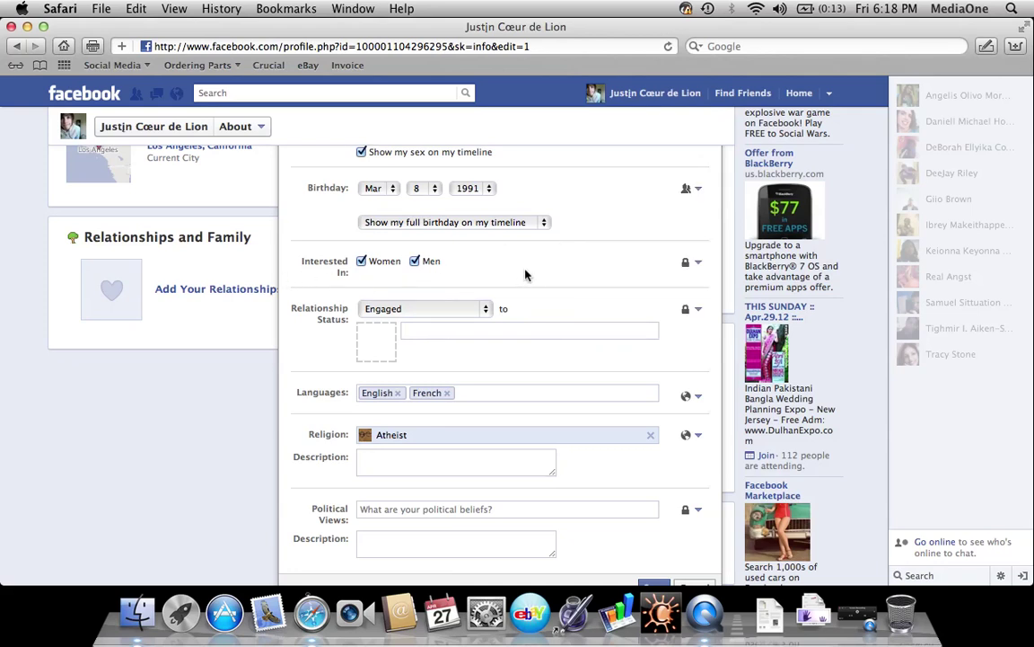
# Share Relationship Status and Languages with Friends only
pyautogui.click(691, 262)
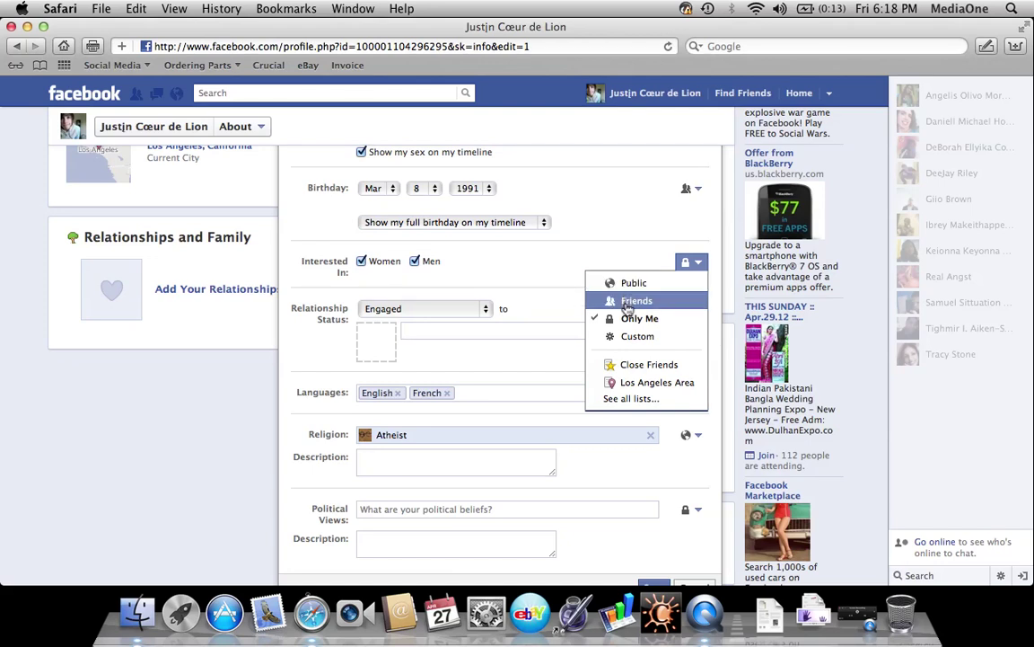
pyautogui.click(563, 295)
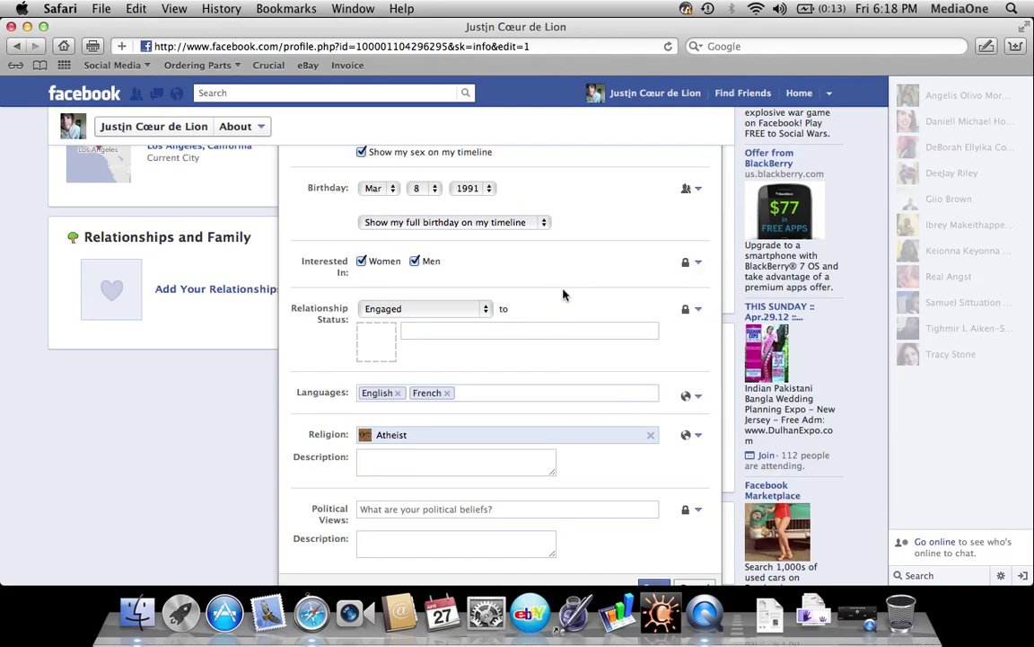
pyautogui.click(689, 310)
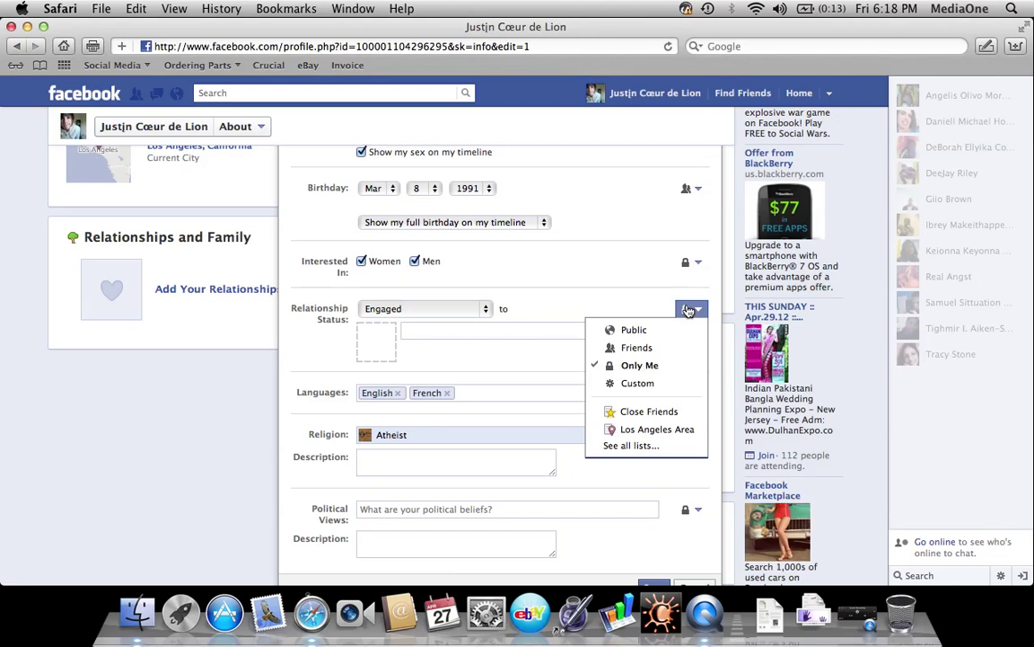
pyautogui.click(646, 356)
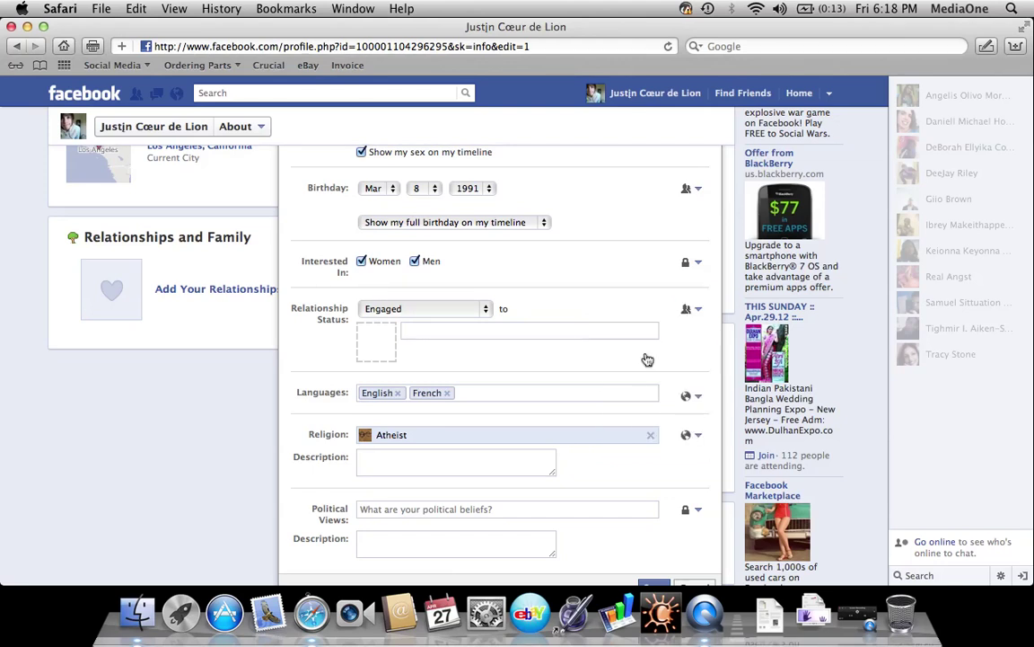
pyautogui.scroll(-2, 654, 374)
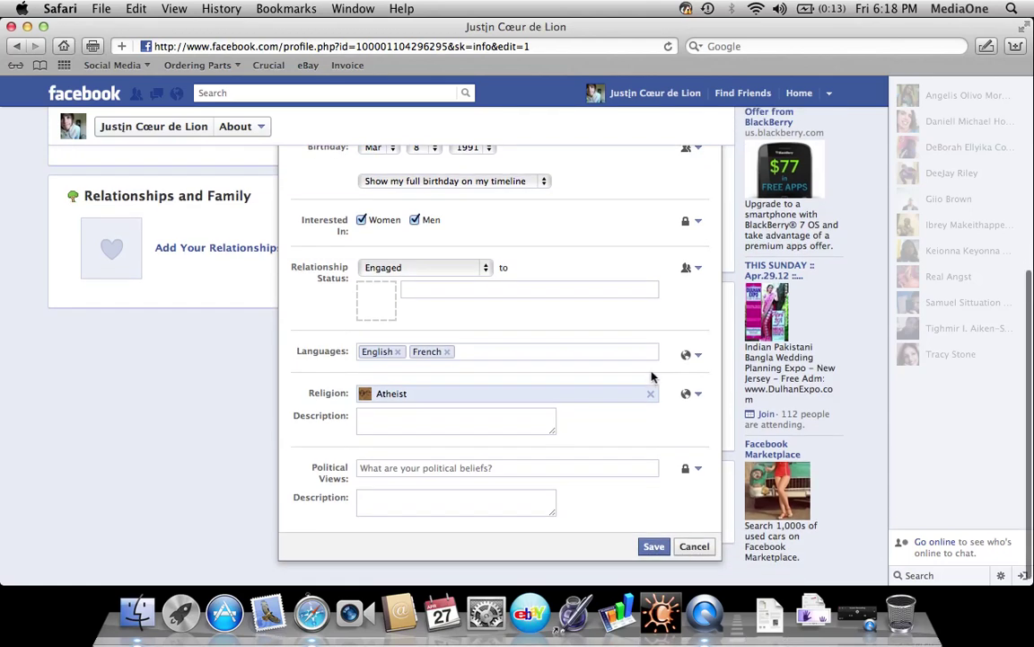
pyautogui.click(691, 358)
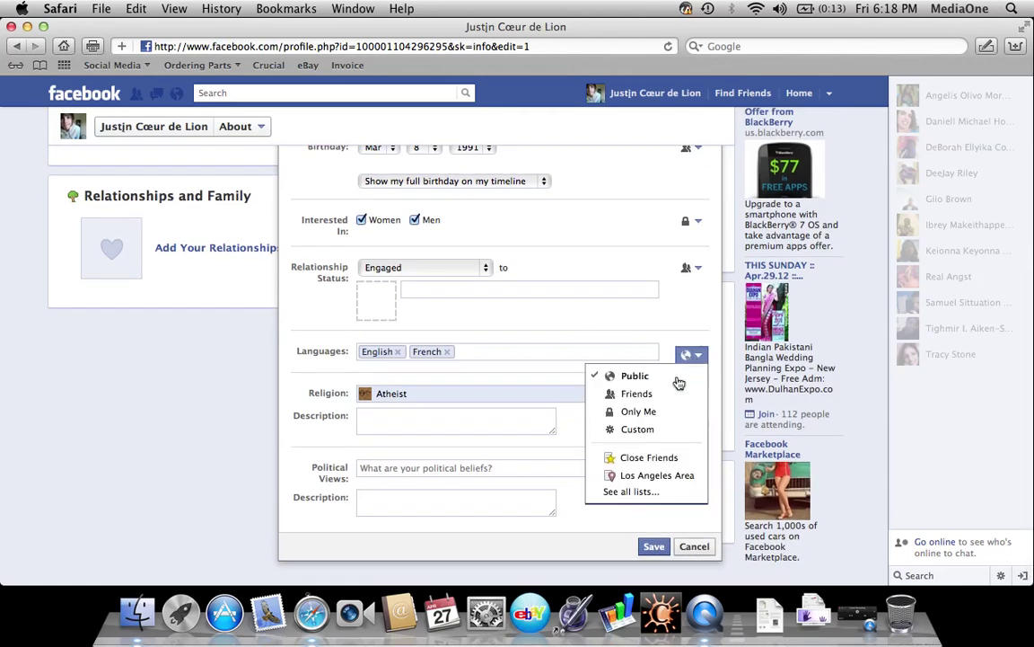
pyautogui.click(646, 392)
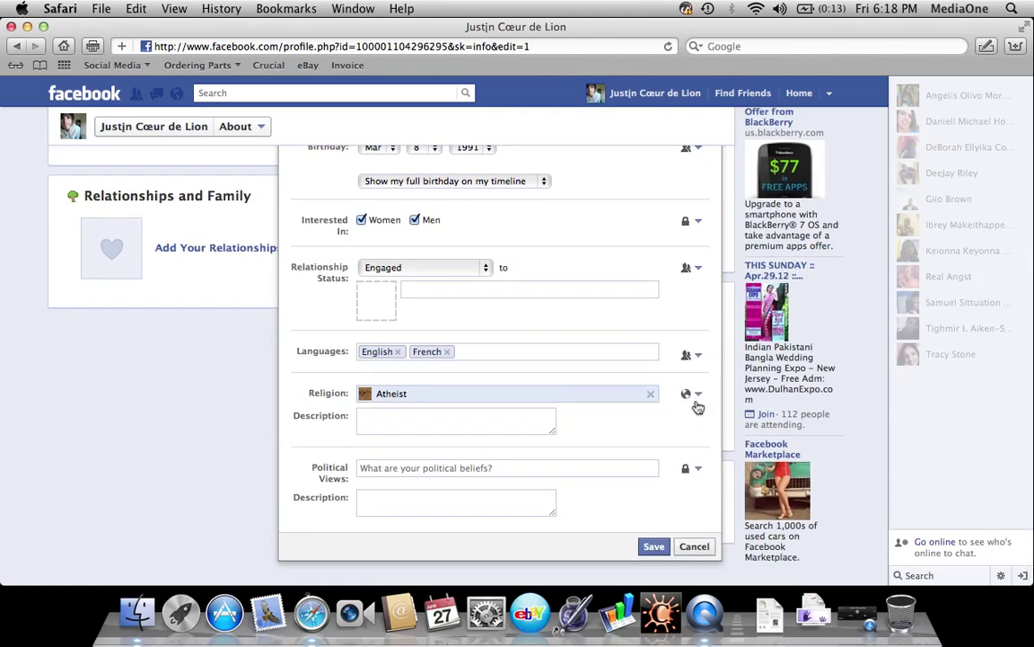
# Share Religion and Political Views with Friends only and save the Basic Info section
pyautogui.click(688, 393)
pyautogui.click(637, 432)
pyautogui.click(690, 467)
pyautogui.click(676, 507)
pyautogui.scroll(5, 663, 534)
pyautogui.scroll(-5, 660, 535)
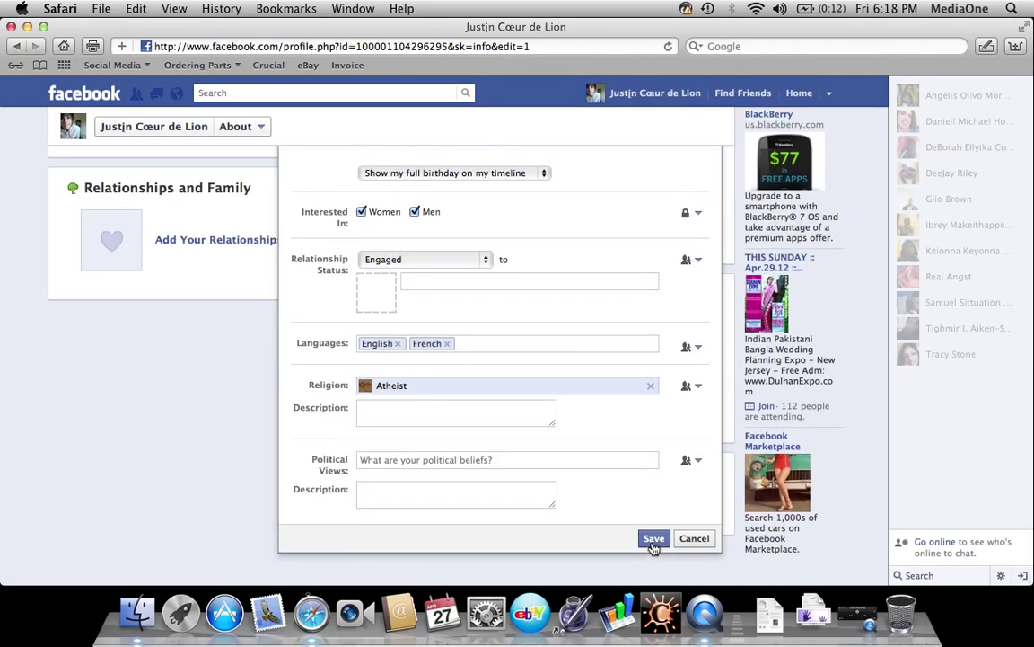
pyautogui.click(654, 540)
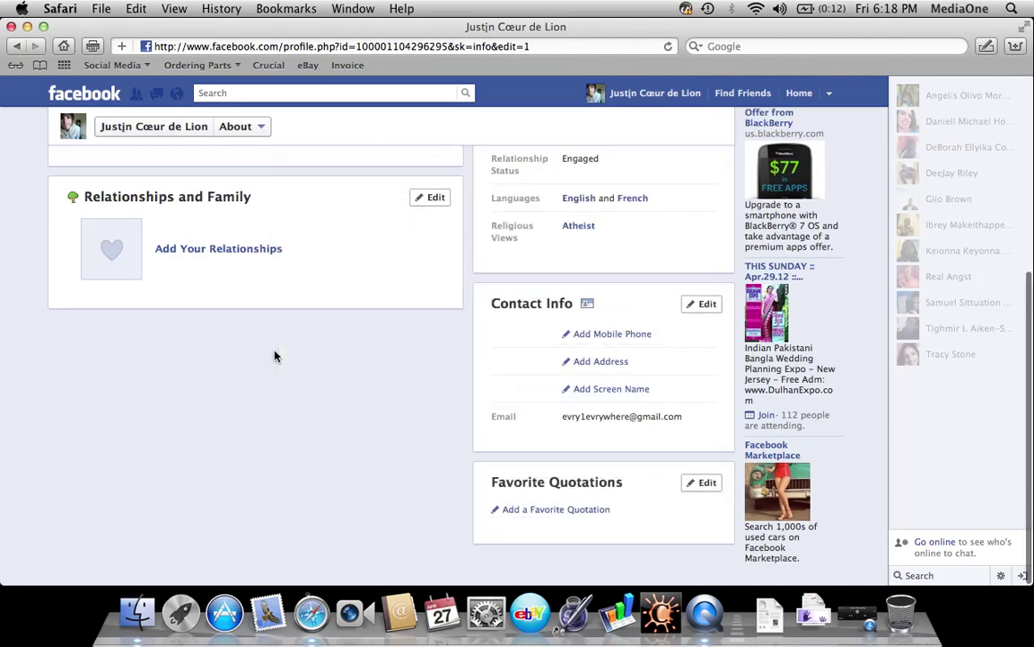
# Edit and save the Contact Info section
pyautogui.scroll(1, 274, 354)
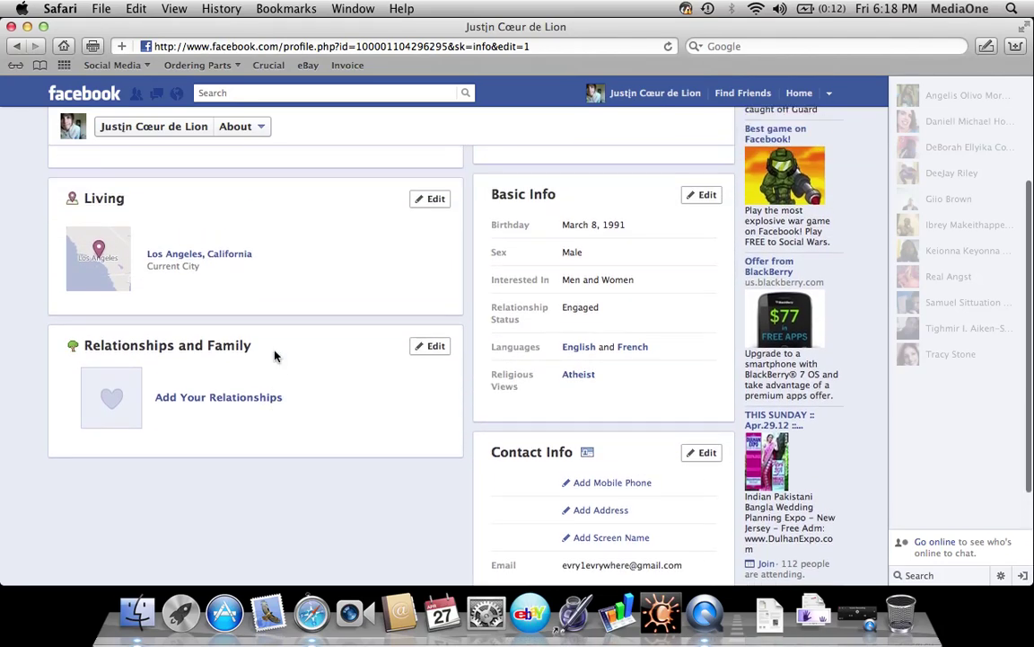
pyautogui.scroll(-2, 275, 355)
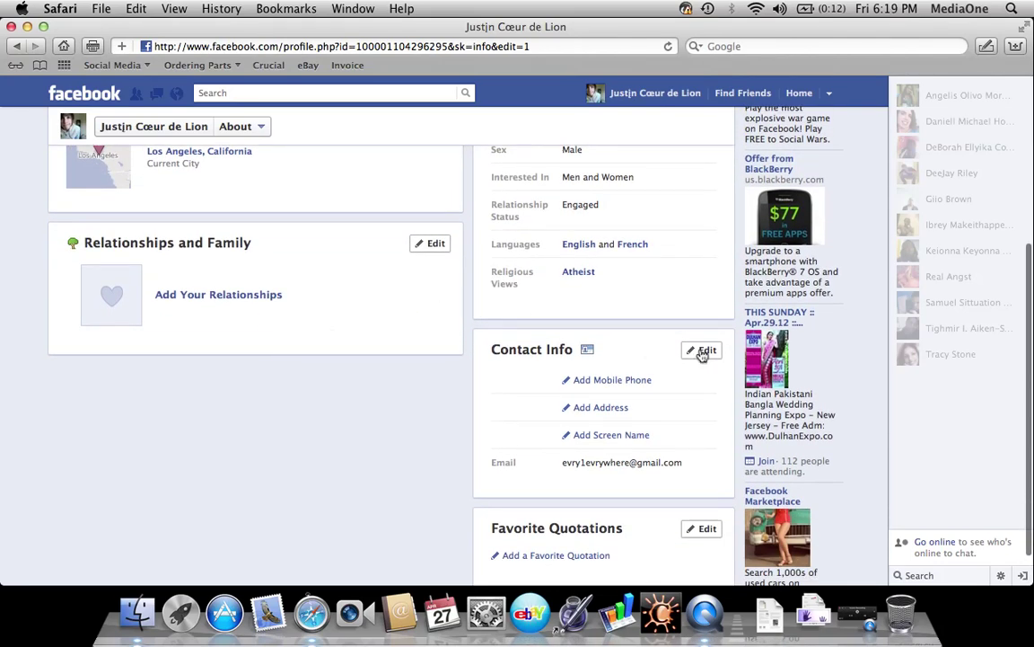
pyautogui.click(702, 351)
pyautogui.scroll(-5, 702, 353)
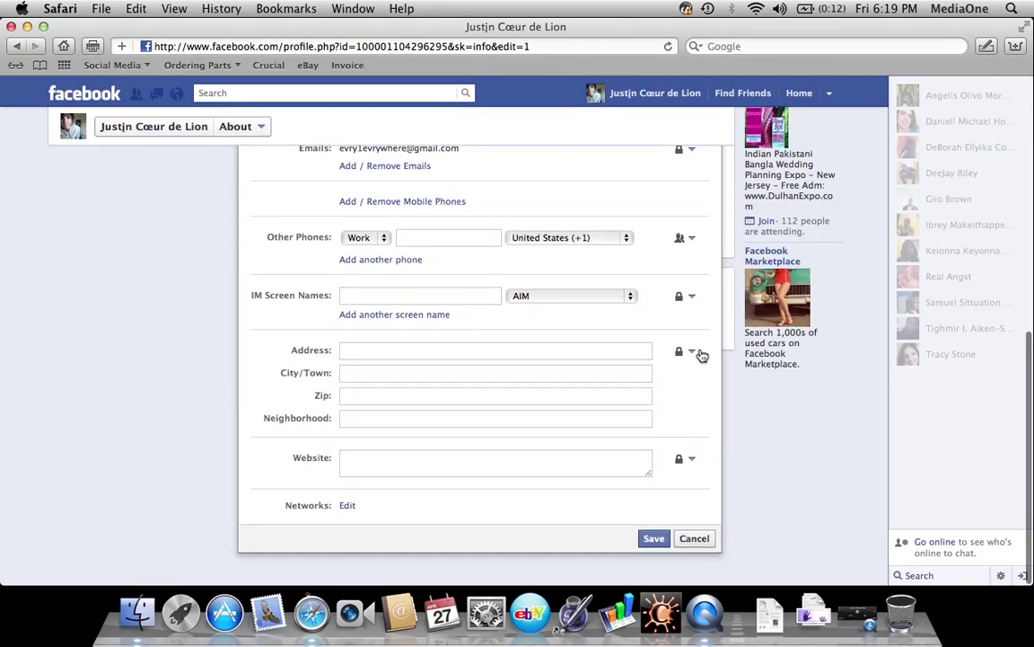
pyautogui.scroll(1, 702, 353)
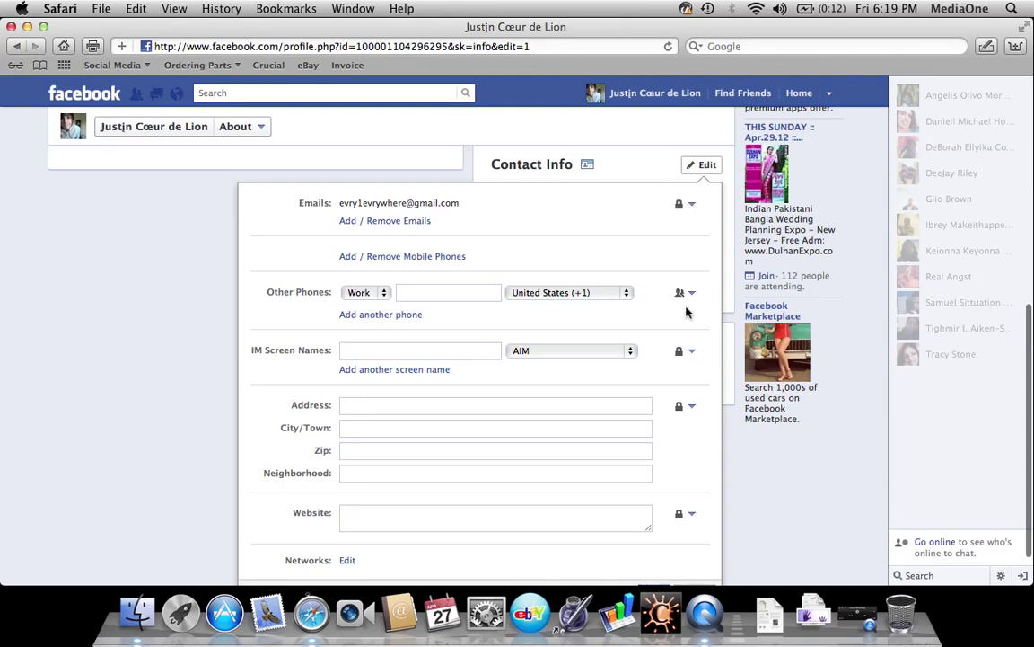
pyautogui.scroll(-1, 676, 395)
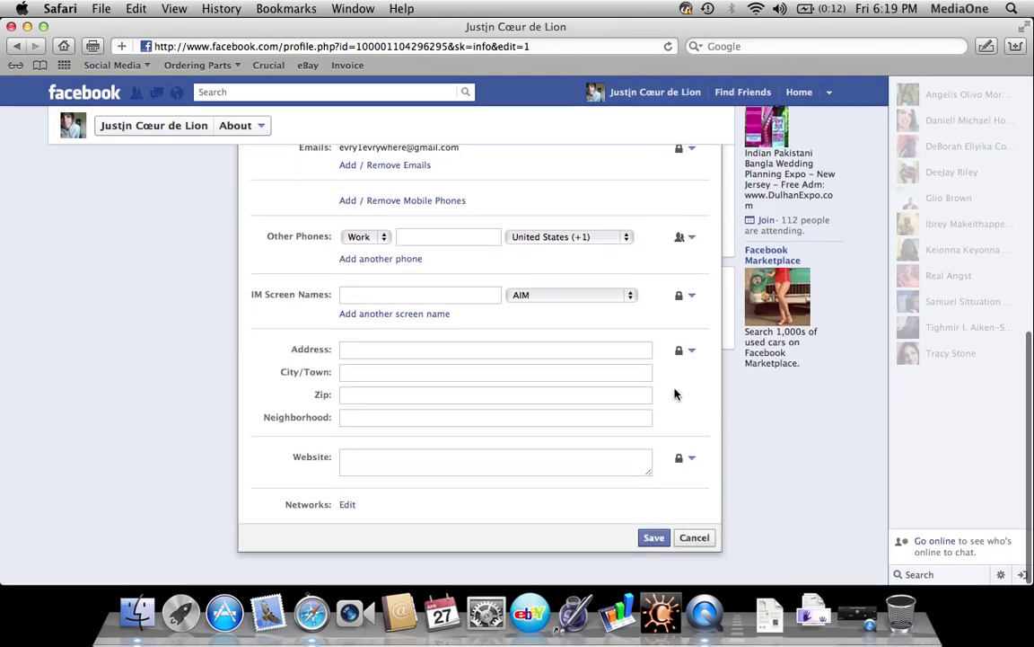
pyautogui.click(658, 539)
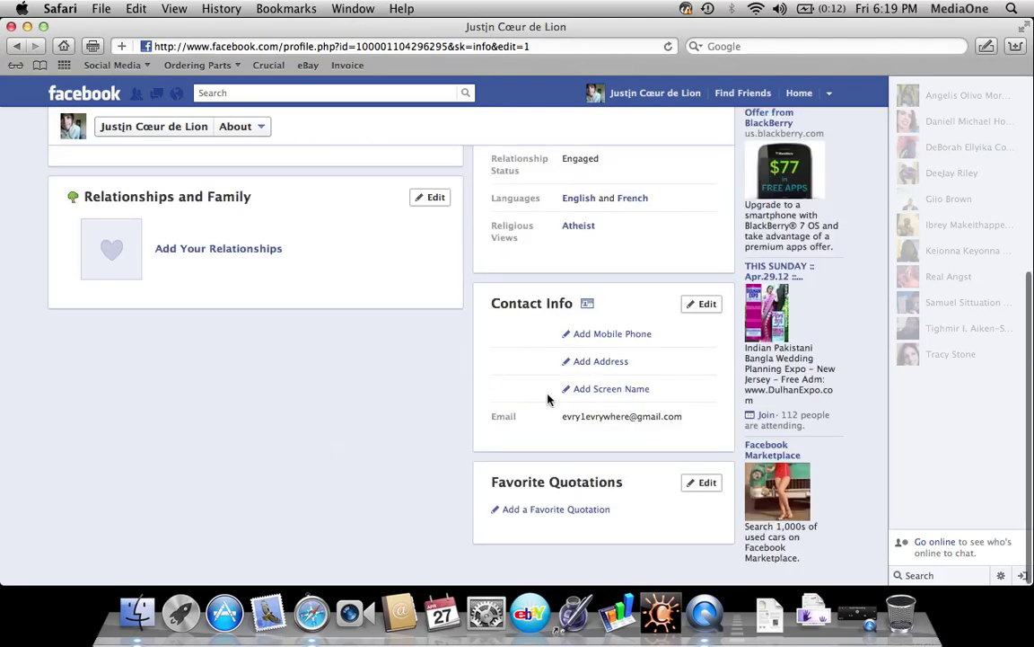
# Edit and save the Favorite Quotations and Relationships and Family sections
pyautogui.click(703, 484)
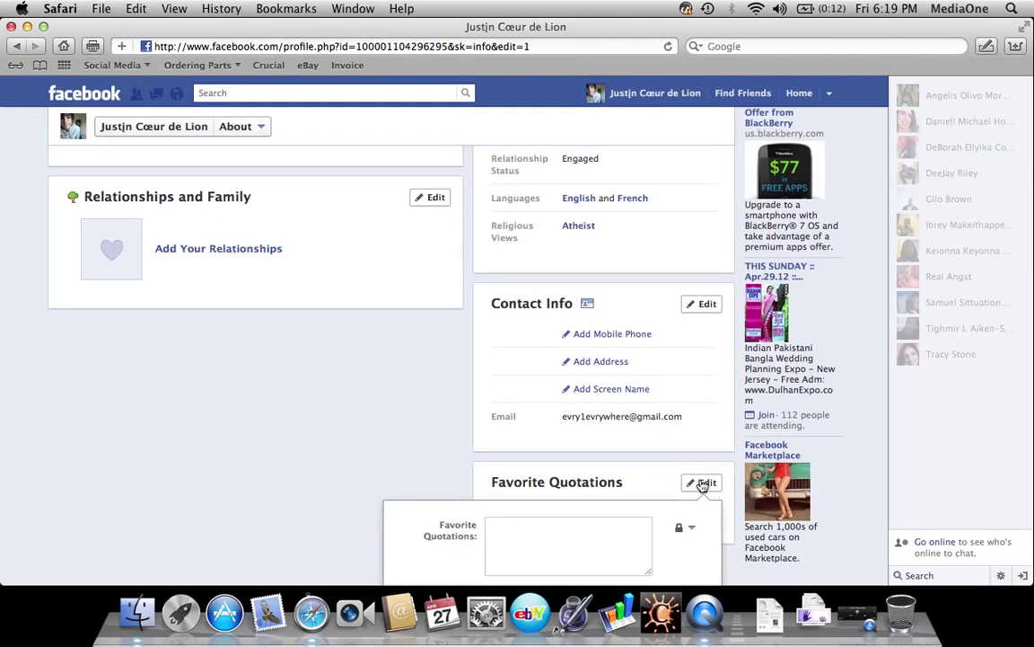
pyautogui.scroll(-3, 704, 482)
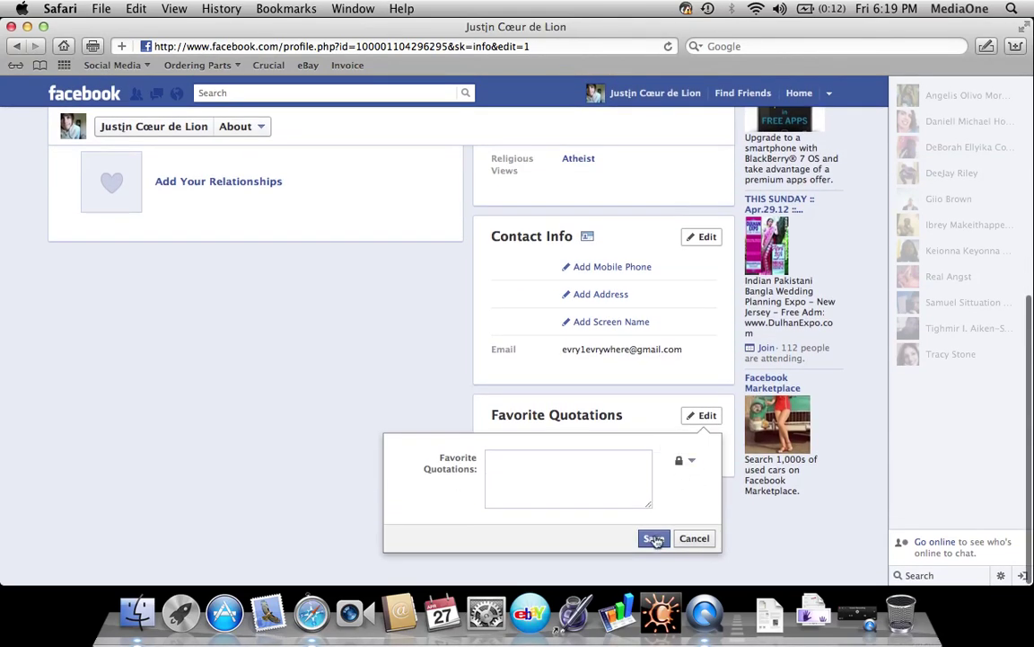
pyautogui.click(652, 538)
pyautogui.scroll(3, 439, 358)
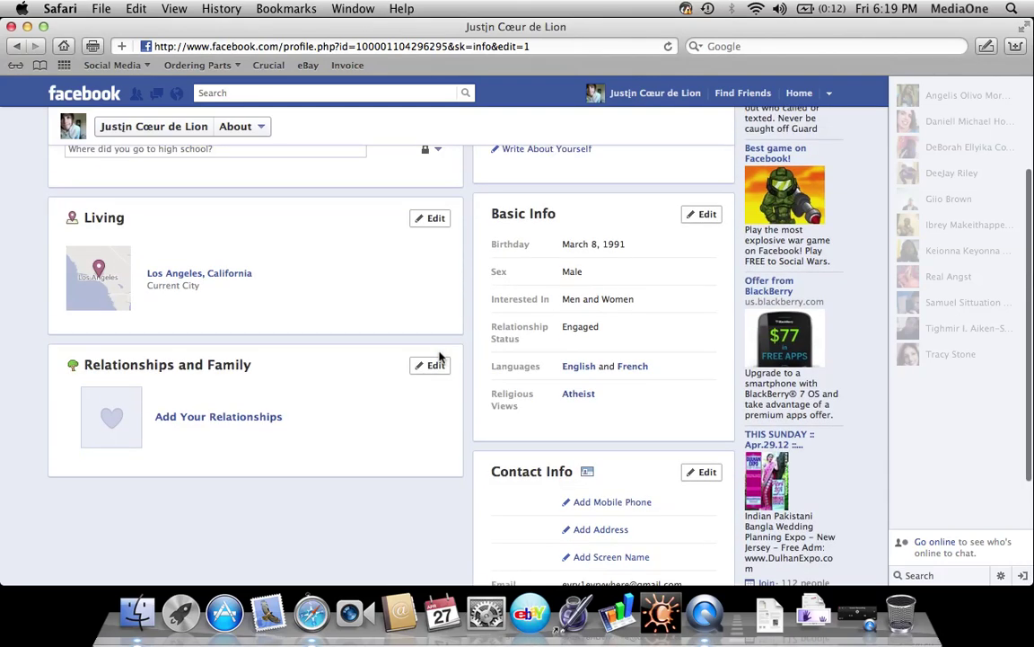
pyautogui.click(429, 366)
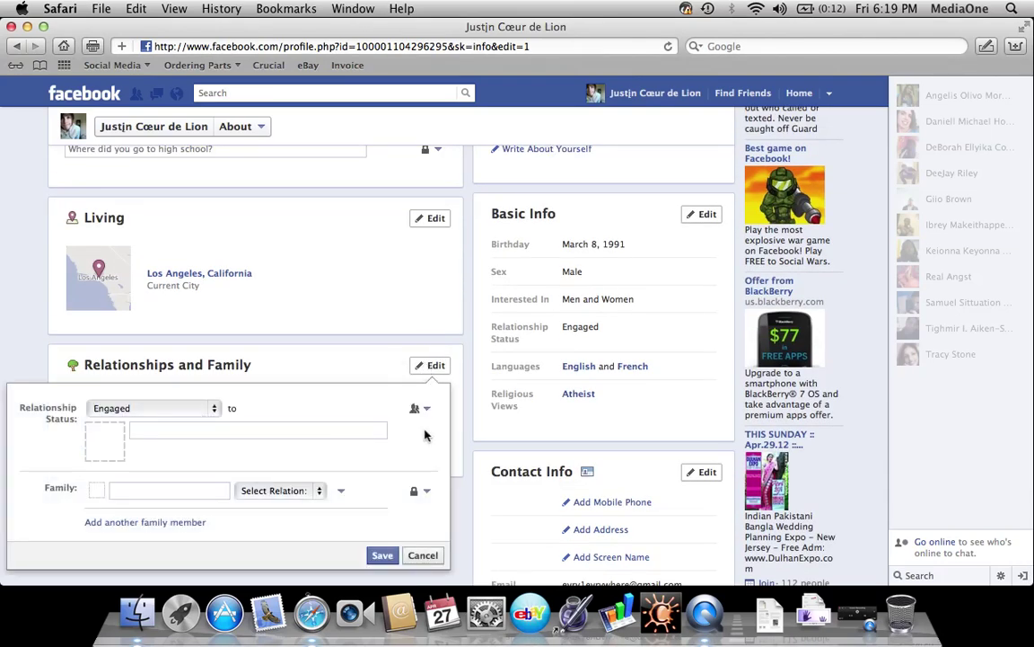
pyautogui.click(390, 555)
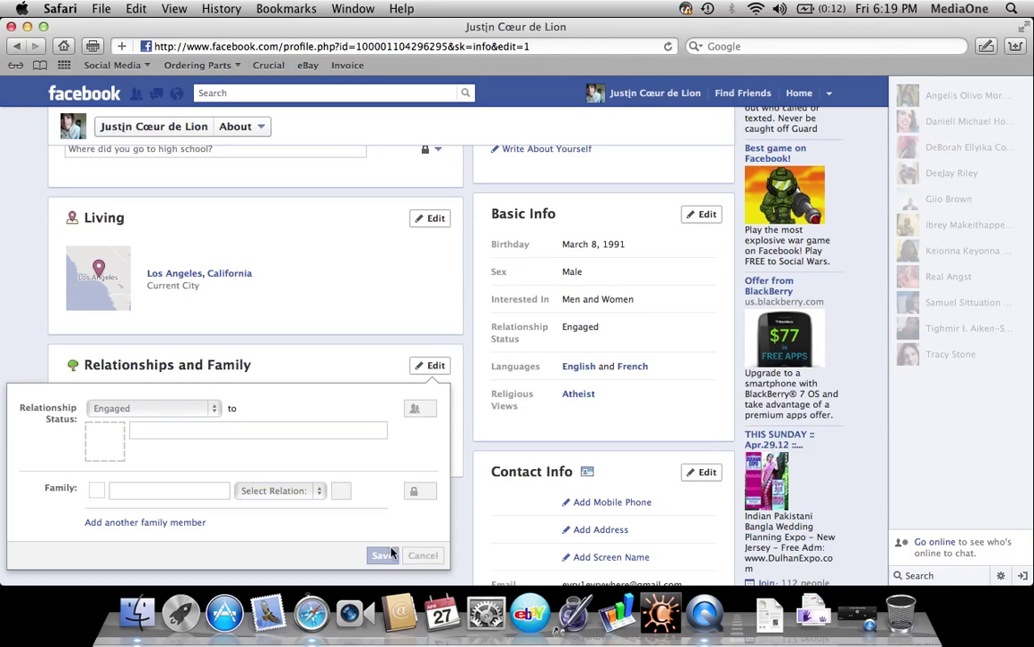
# Save the Living section with Los Angeles, California, then choose Done Editing
pyautogui.click(436, 220)
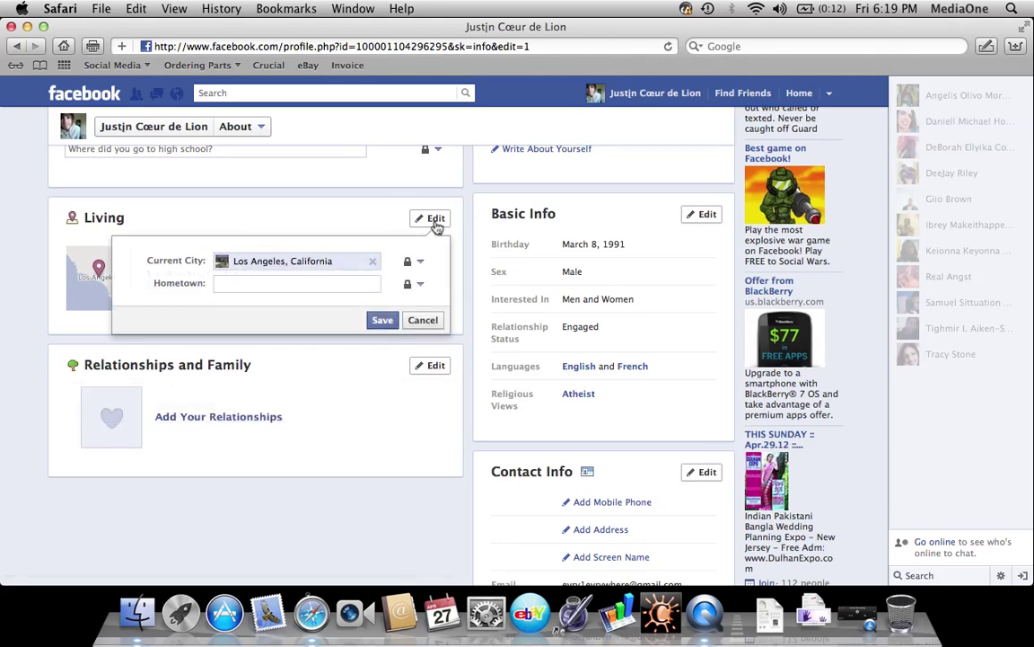
pyautogui.click(384, 322)
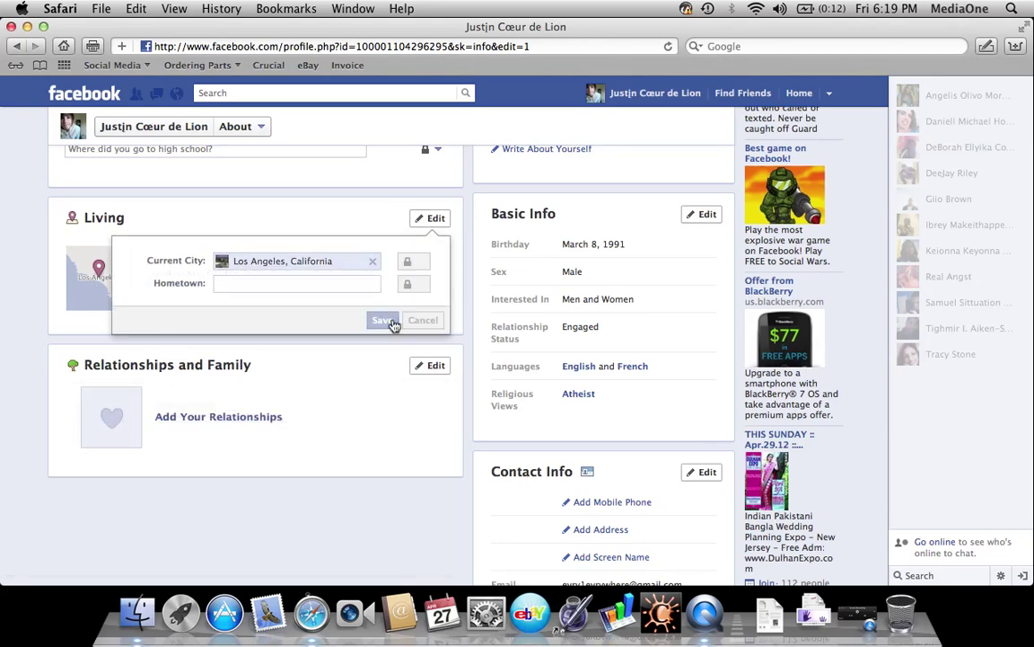
pyautogui.scroll(3, 393, 326)
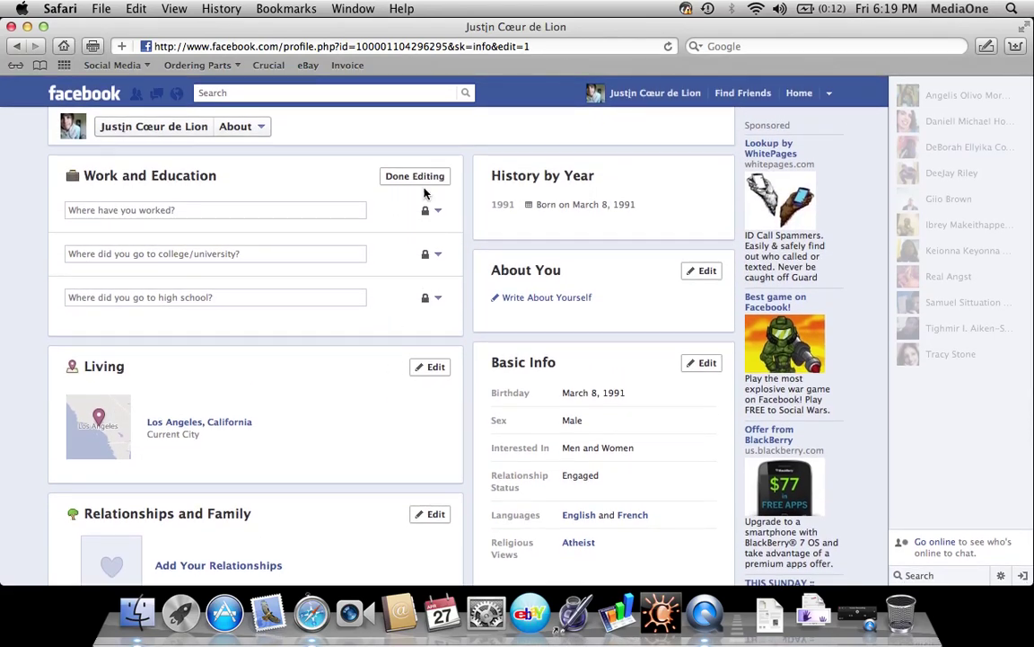
pyautogui.click(426, 177)
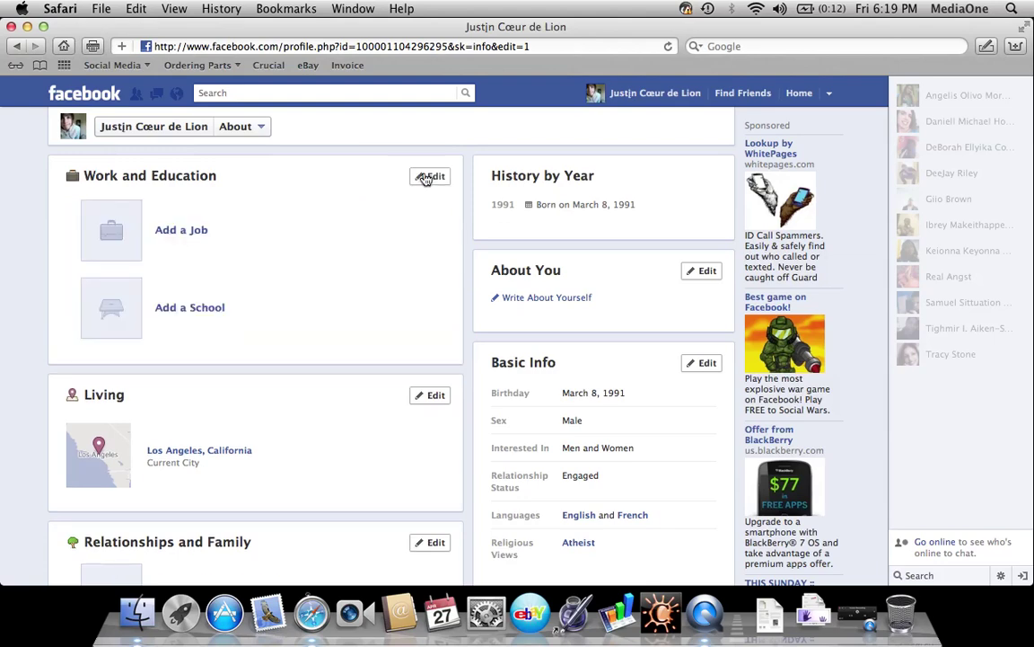
pyautogui.scroll(-5, 445, 232)
pyautogui.scroll(5, 445, 234)
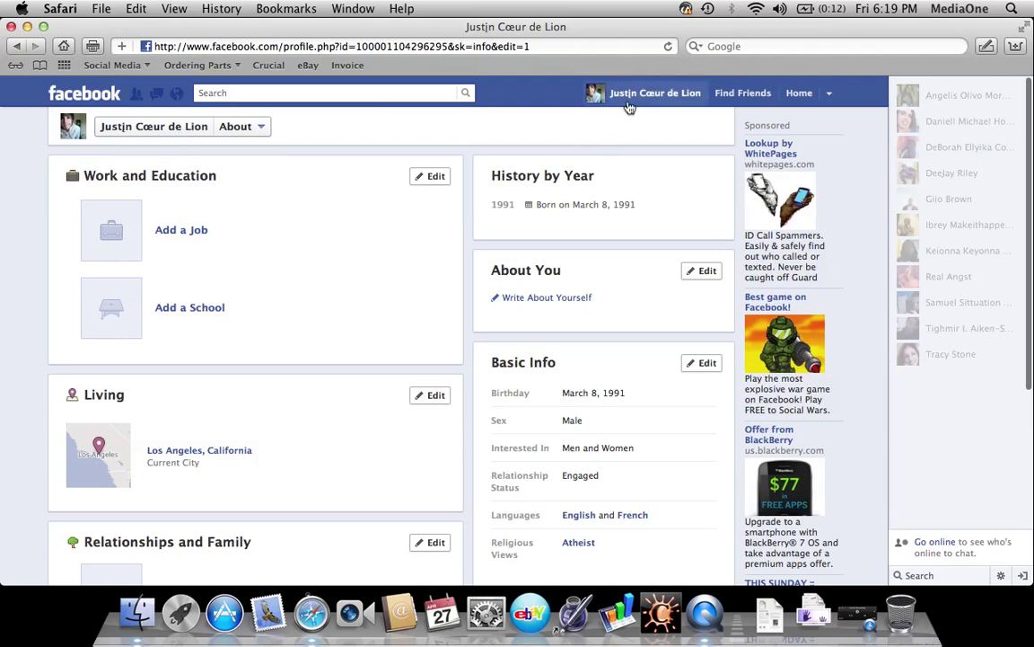
# Preview your profile timeline as the Public sees it, then return to the normal timeline
pyautogui.click(627, 99)
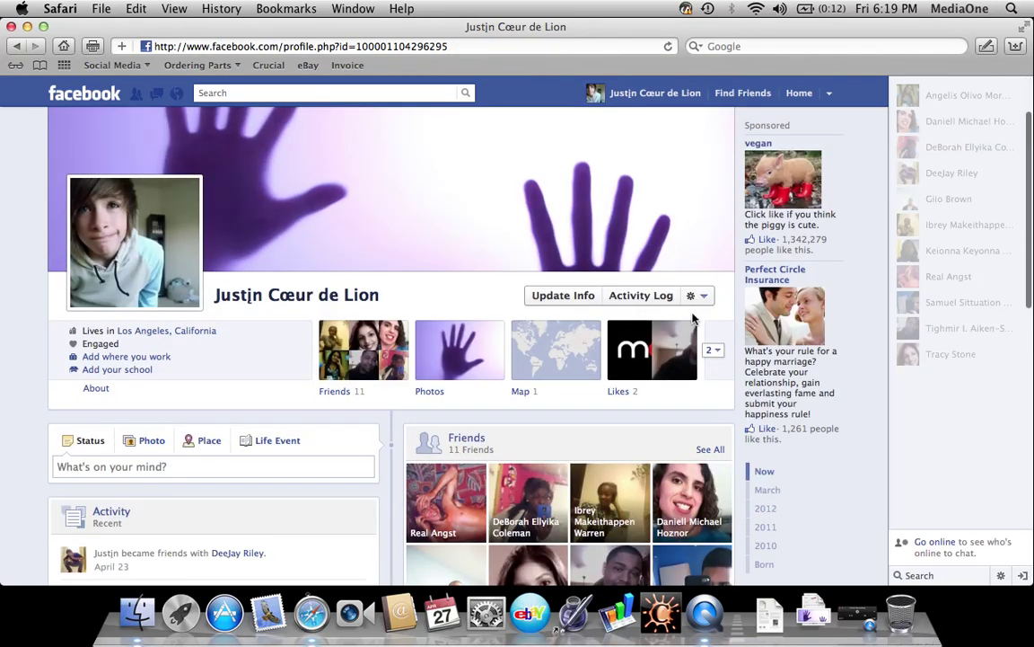
pyautogui.click(697, 296)
pyautogui.click(672, 317)
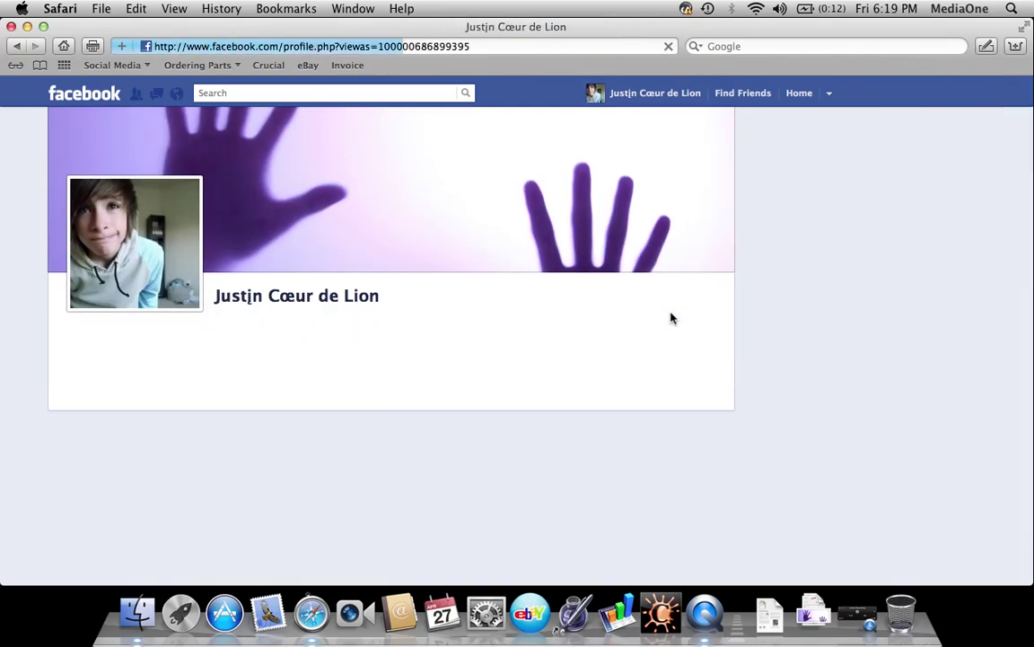
pyautogui.scroll(-8, 672, 318)
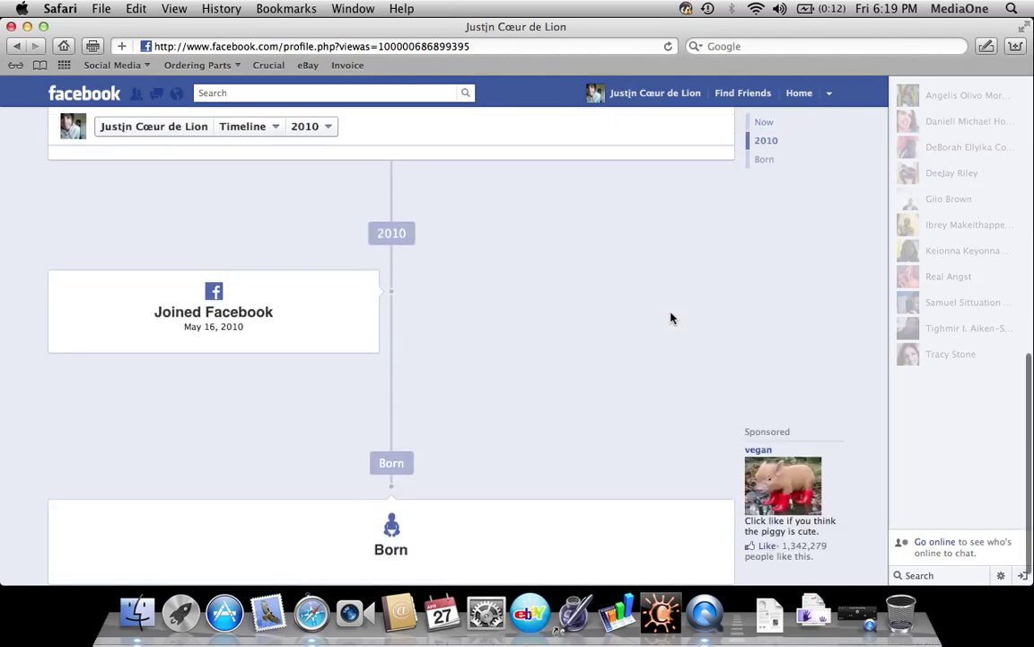
pyautogui.scroll(15, 672, 318)
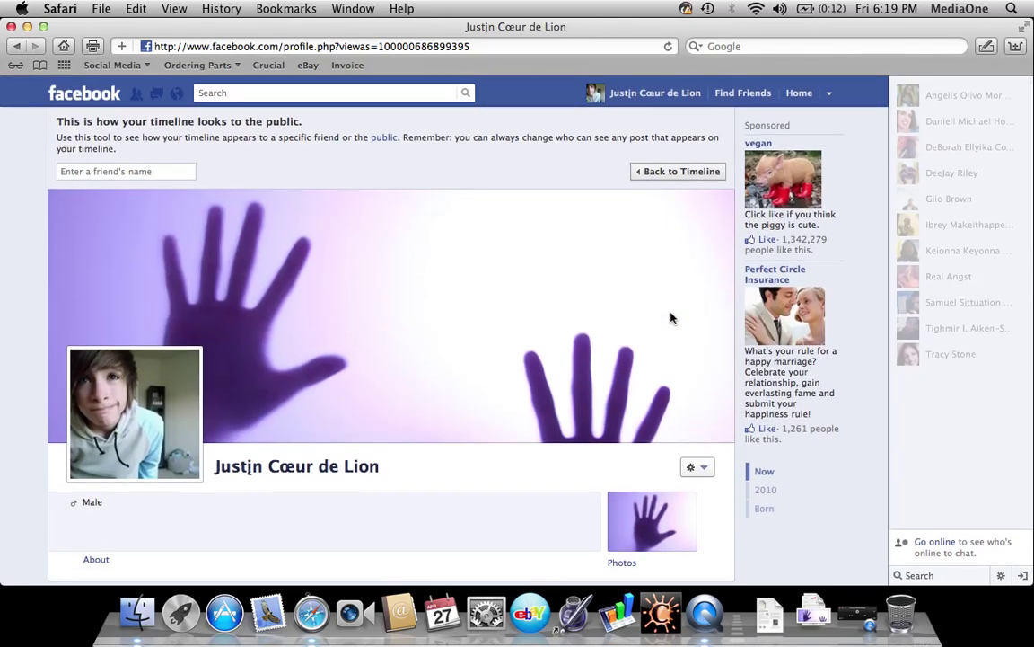
pyautogui.click(669, 177)
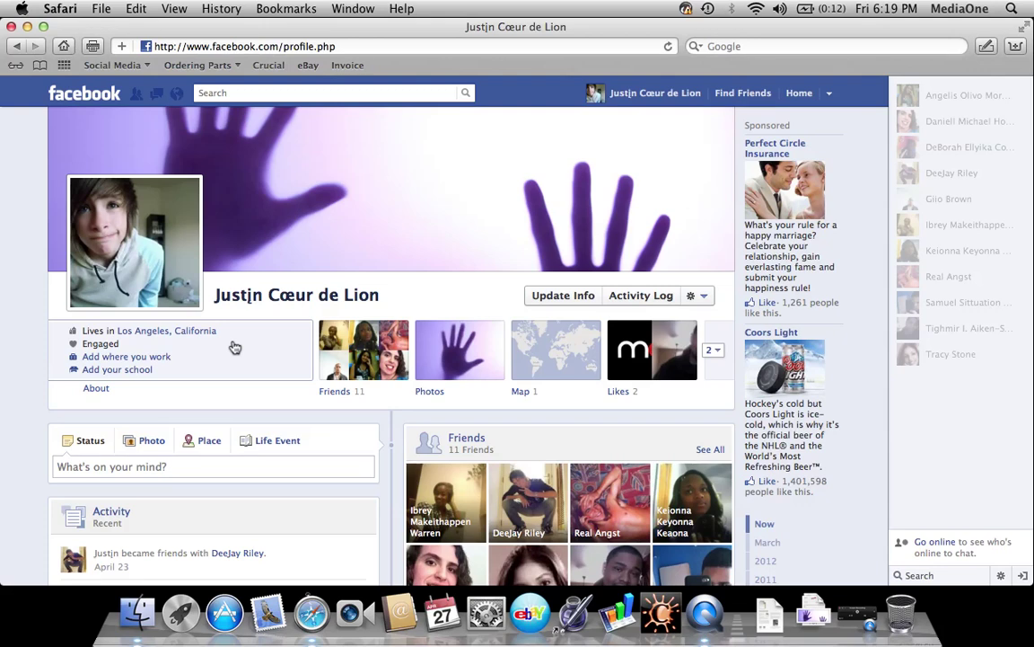
# Start a status update reading 'I really hate this Timeline Feature...'
pyautogui.scroll(-3, 235, 348)
pyautogui.click(212, 353)
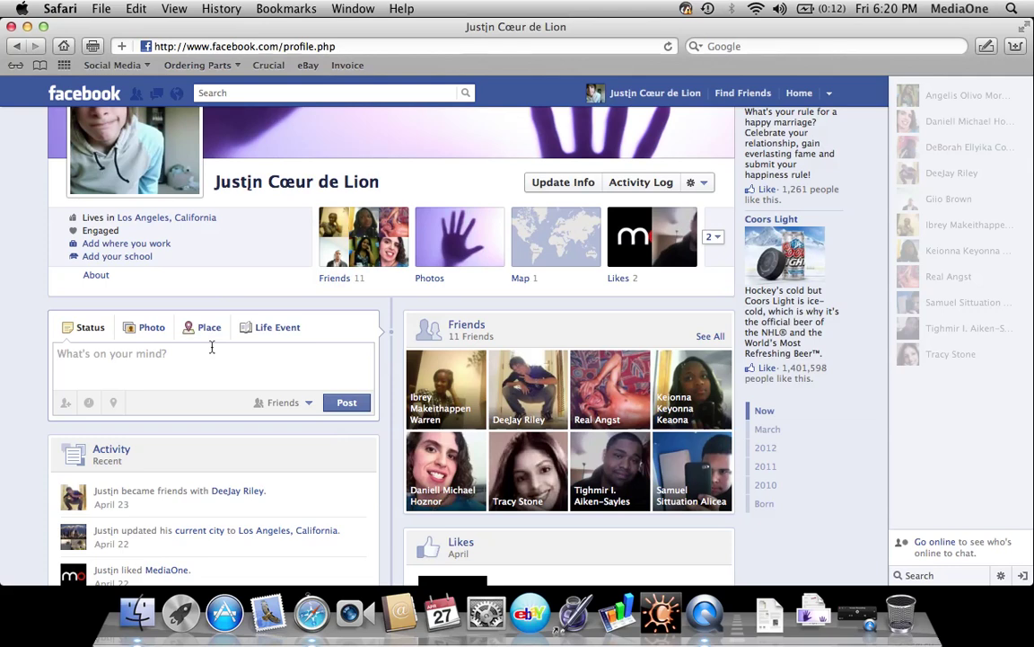
pyautogui.write('I')
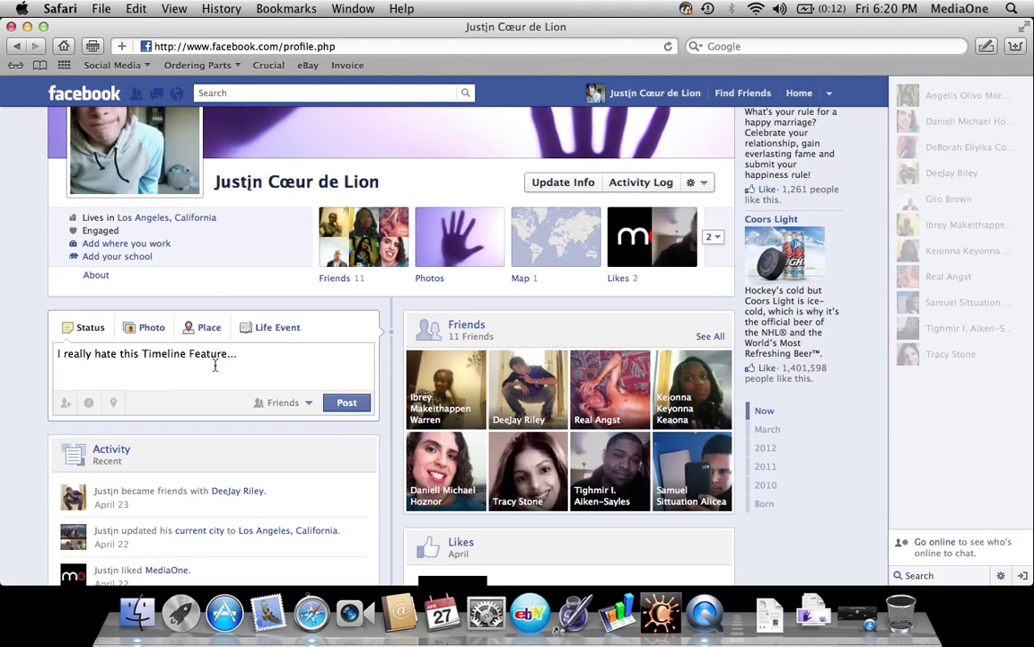
# Set the status audience to Custom: Friends, hidden from one specific friend, and save
pyautogui.click(283, 403)
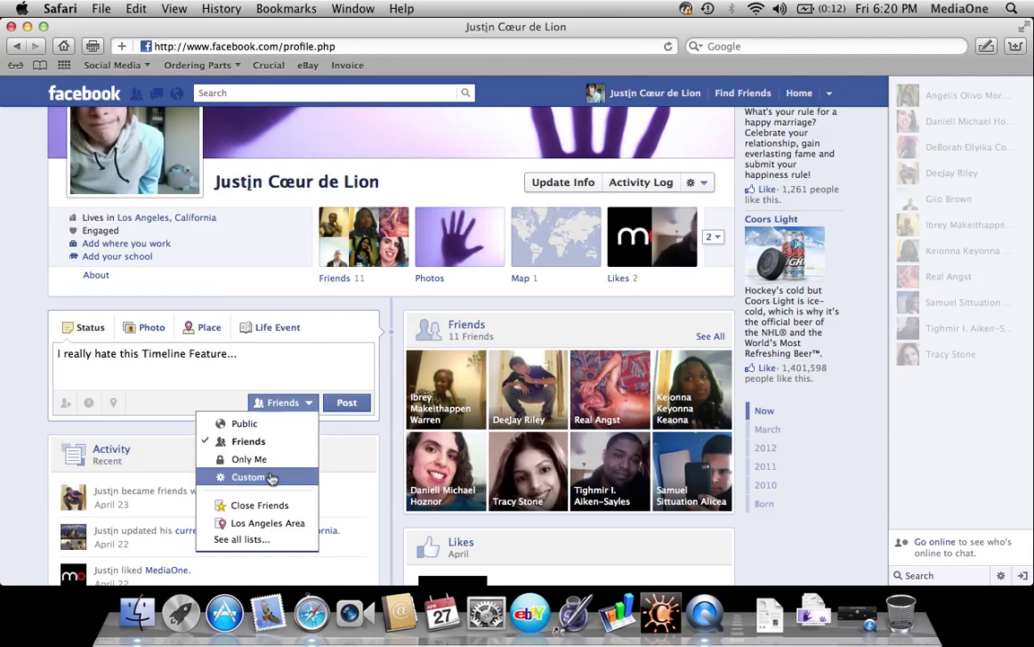
pyautogui.click(271, 478)
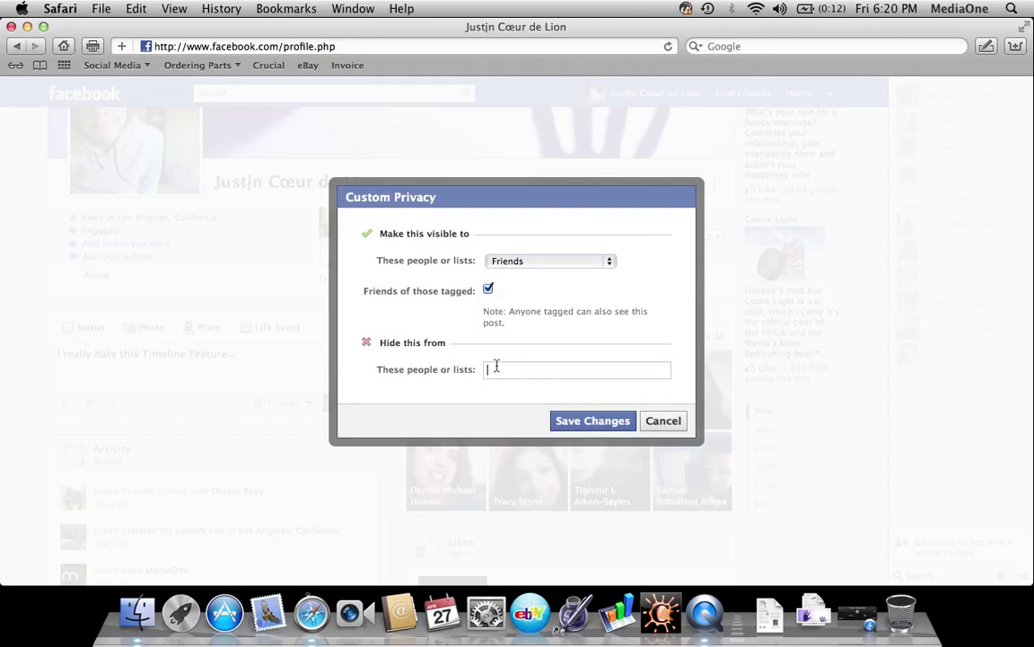
pyautogui.click(517, 374)
pyautogui.write('Tighmir')
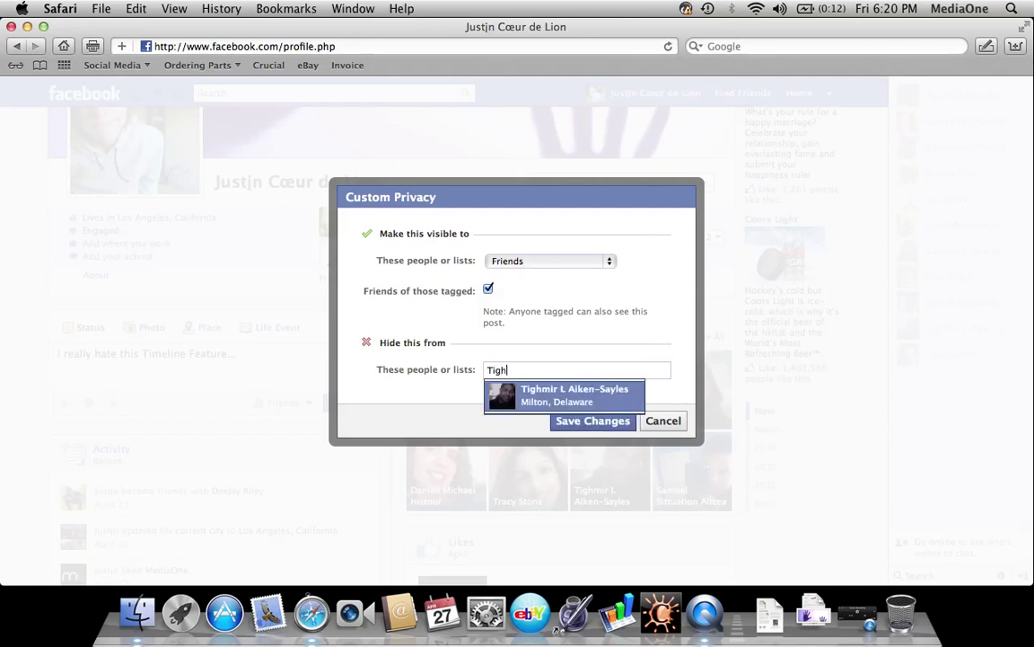
pyautogui.click(550, 396)
pyautogui.click(563, 447)
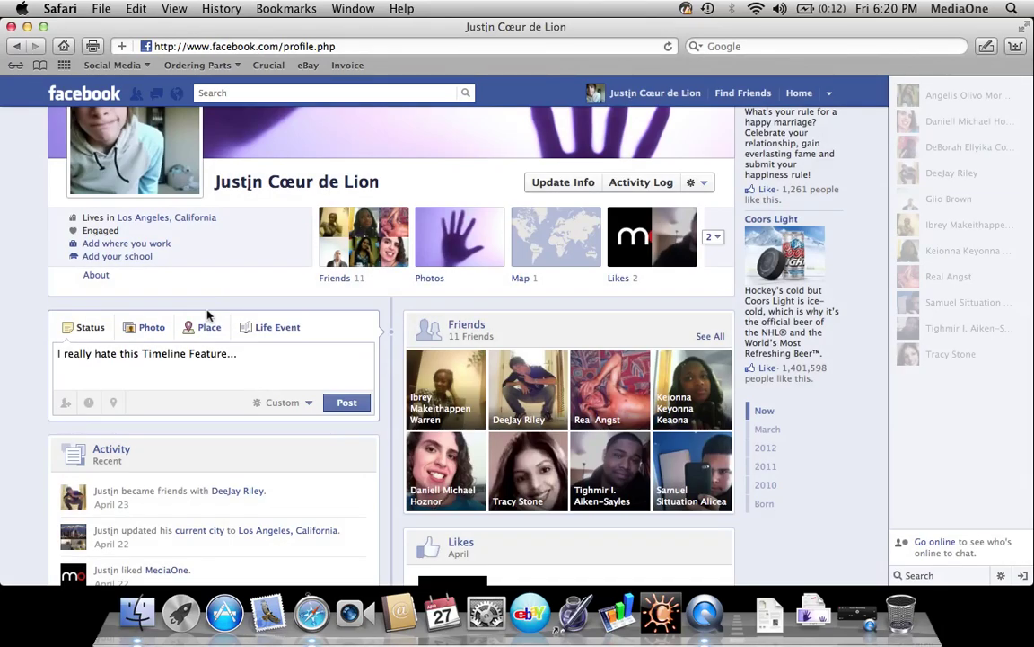
pyautogui.scroll(3, 185, 397)
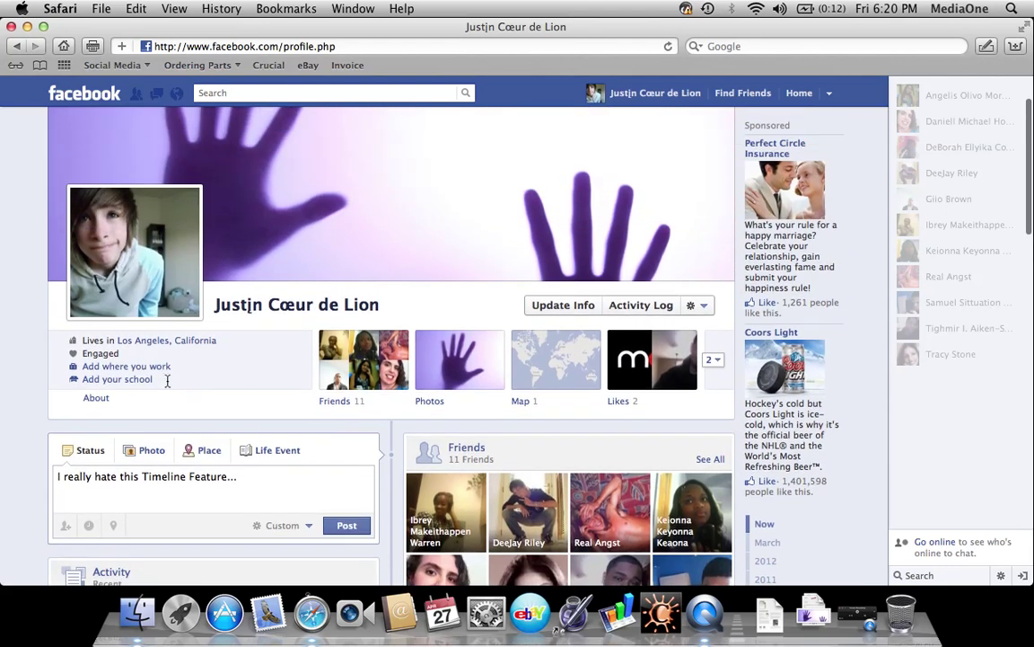
pyautogui.scroll(-3, 277, 488)
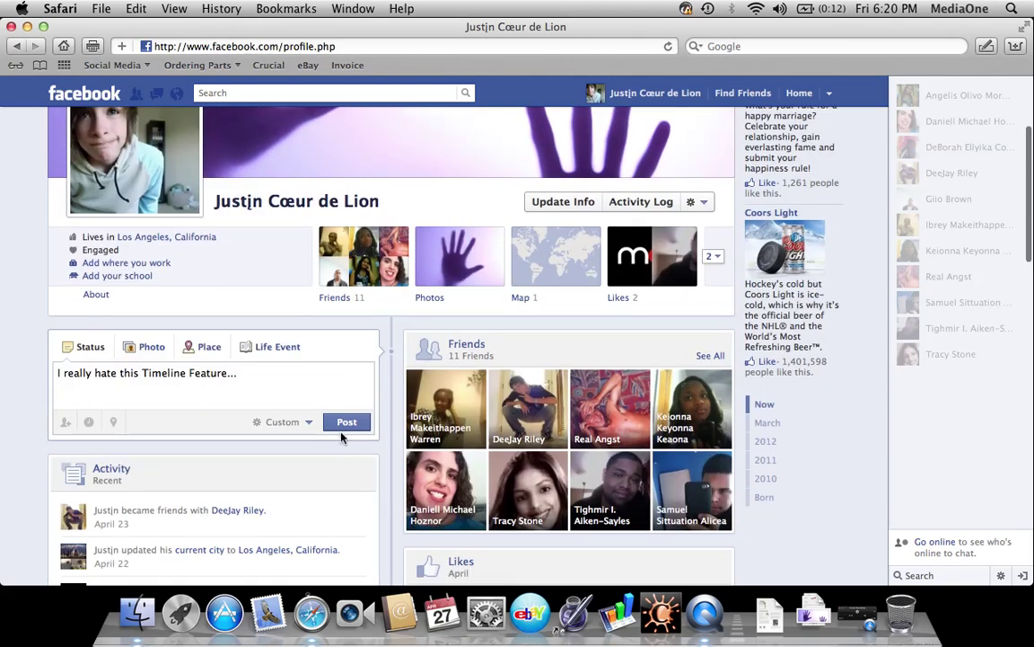
# Switch the post audience from Friends to Close Friends and dismiss the list visibility note
pyautogui.click(306, 426)
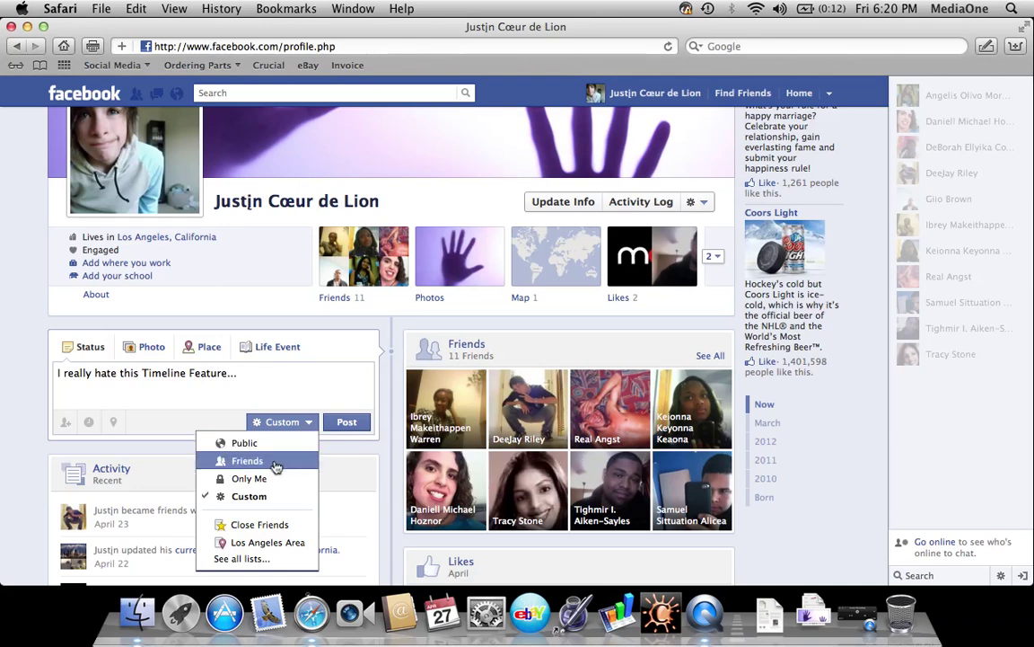
pyautogui.click(276, 463)
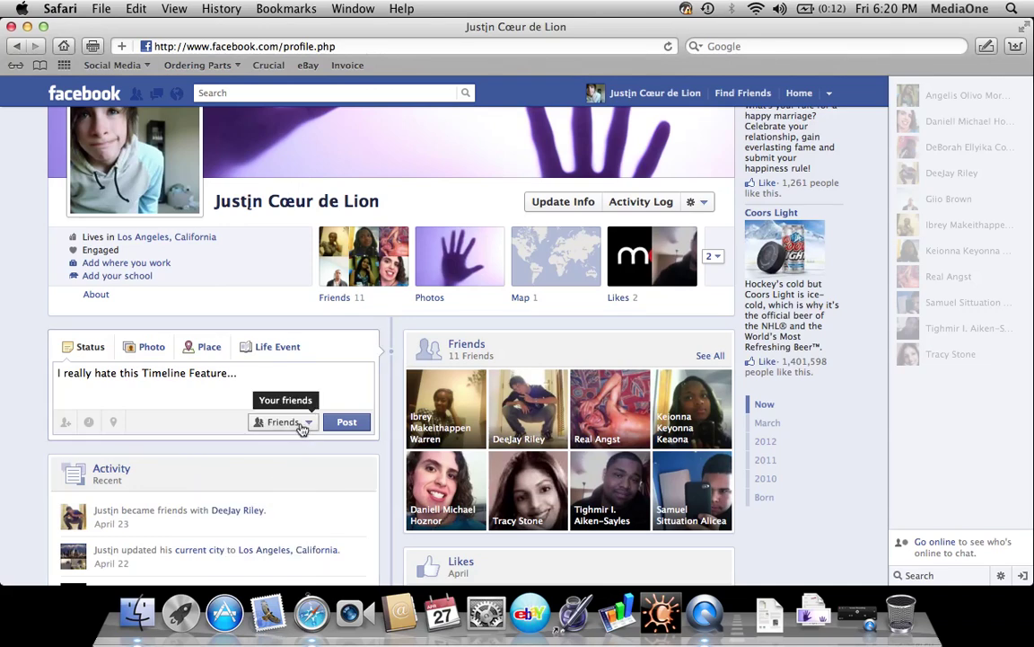
pyautogui.click(274, 422)
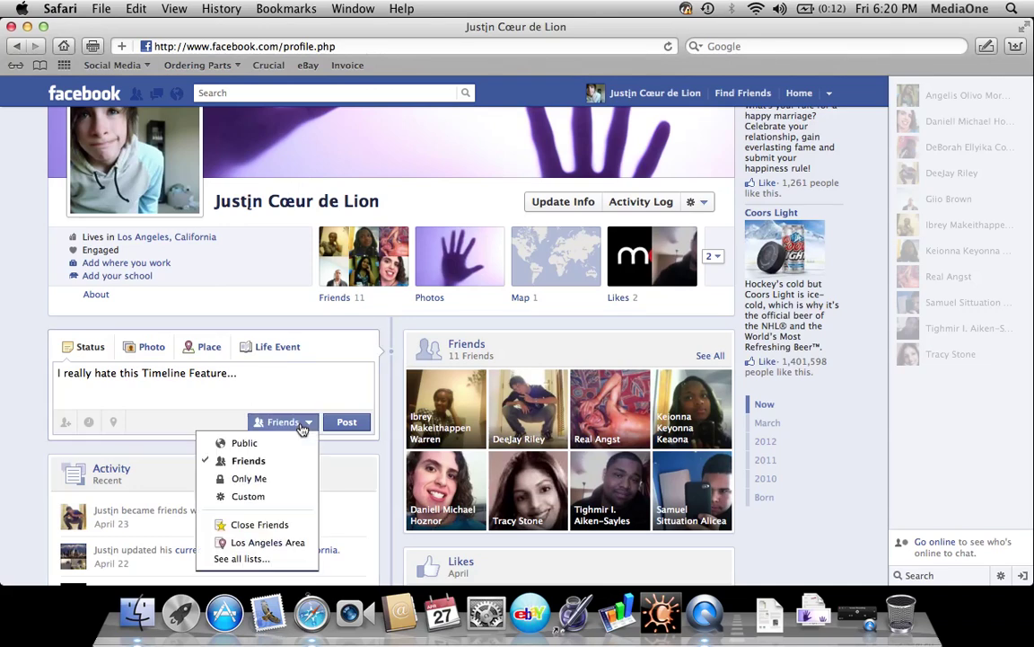
pyautogui.click(258, 525)
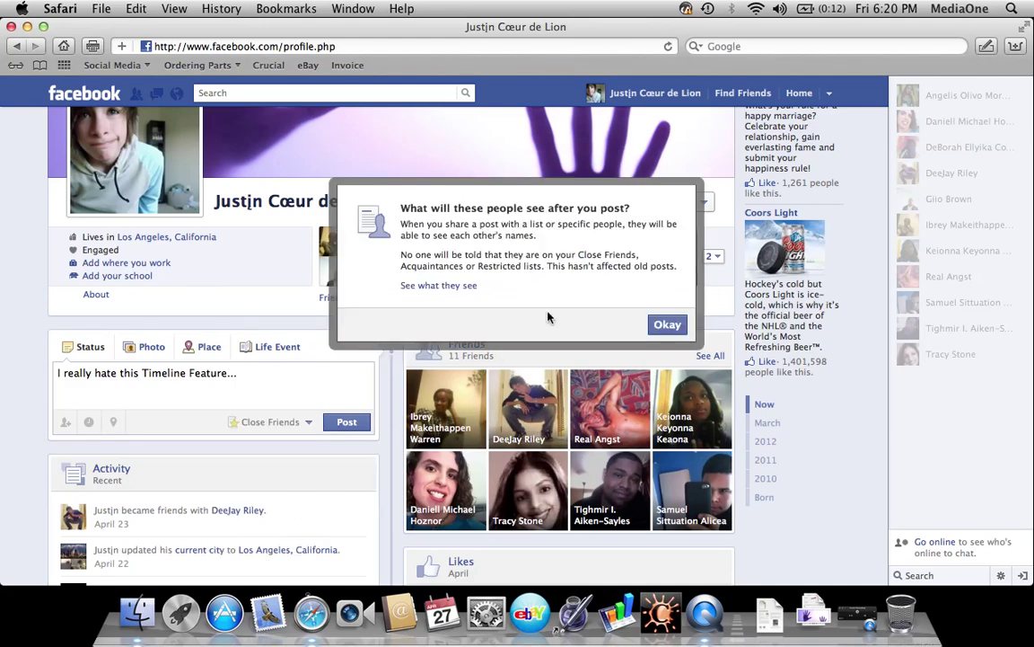
pyautogui.click(660, 324)
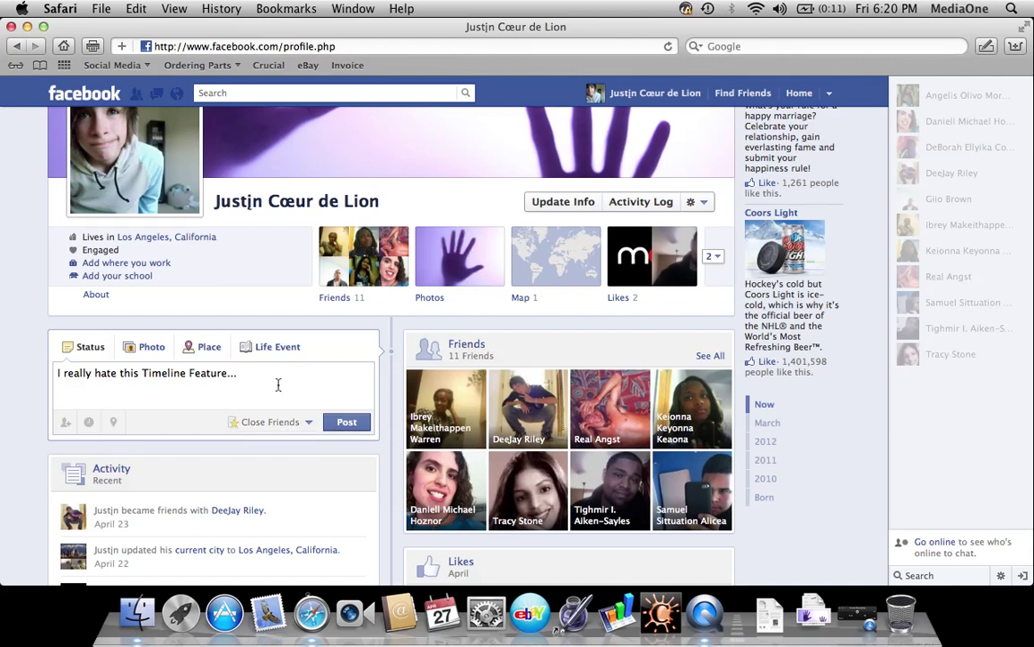
# Try the Los Angeles Area list as audience, then set it back to Friends
pyautogui.click(276, 423)
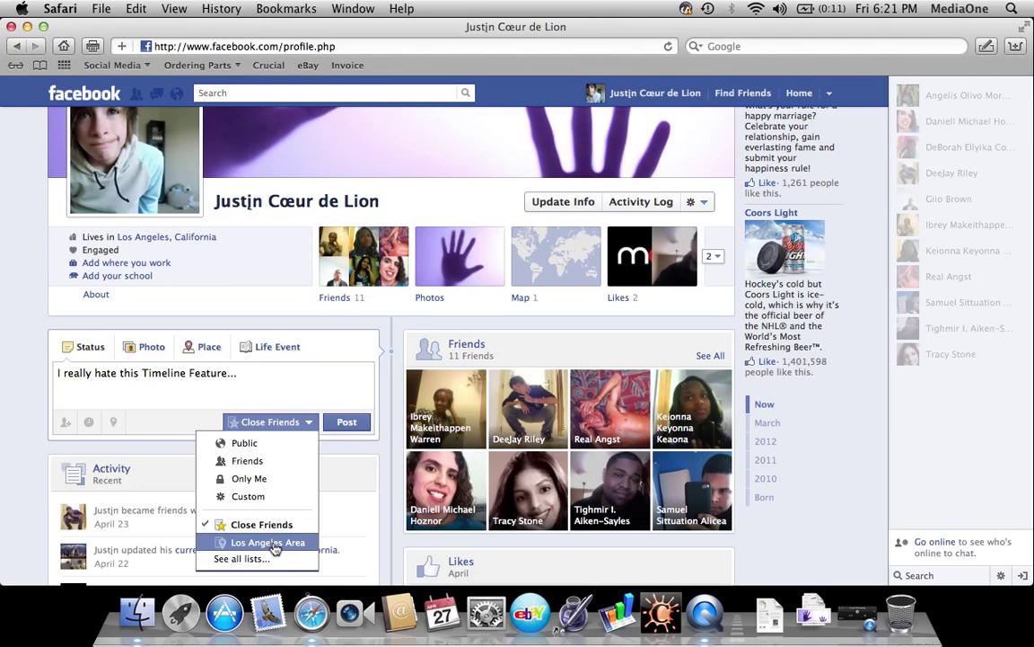
pyautogui.click(278, 542)
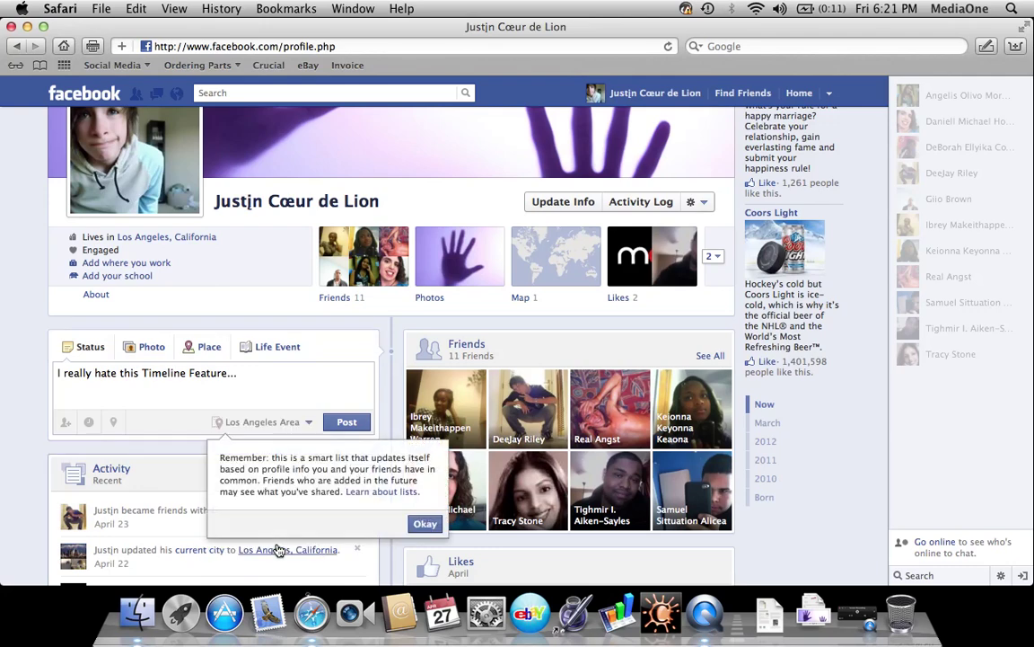
pyautogui.click(420, 524)
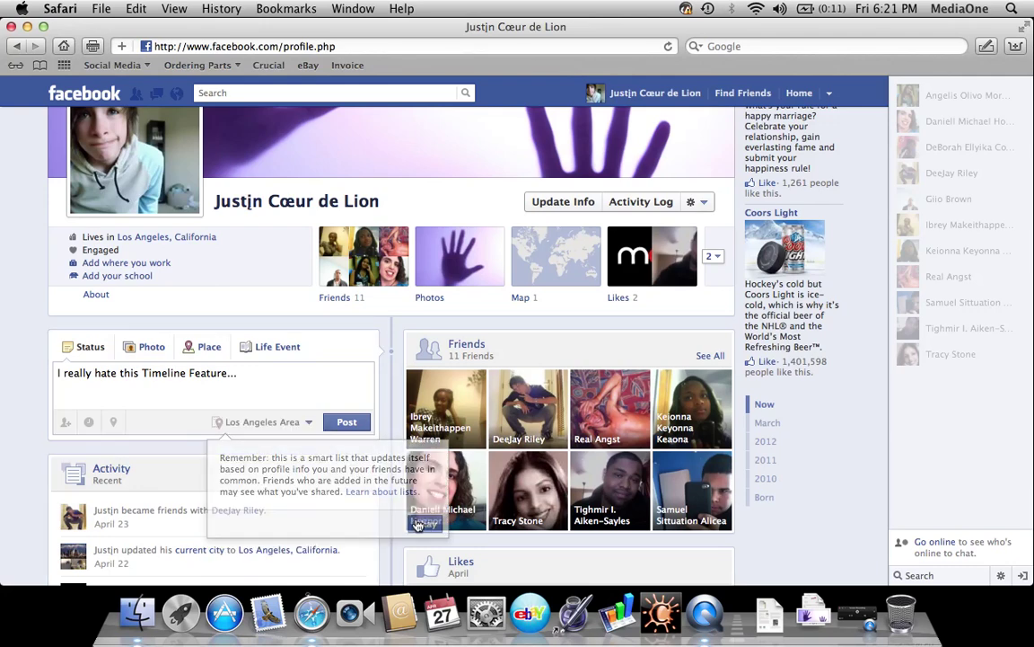
pyautogui.click(305, 422)
pyautogui.click(267, 461)
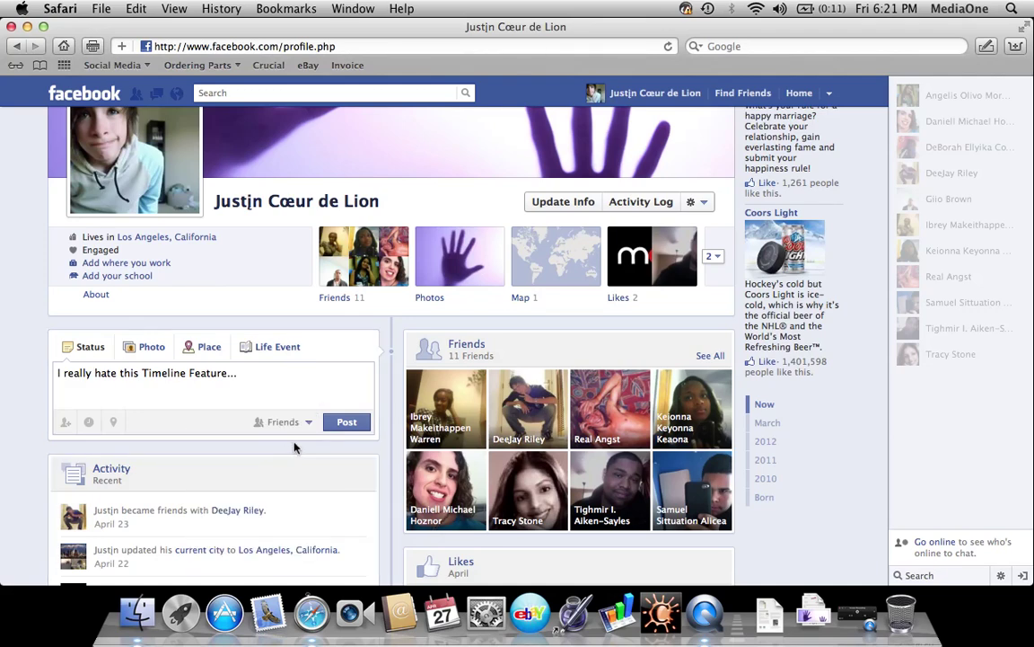
# Delete the draft status text and browse all friend lists in the audience menu
pyautogui.tripleClick(227, 369)
pyautogui.press('BackSpace')
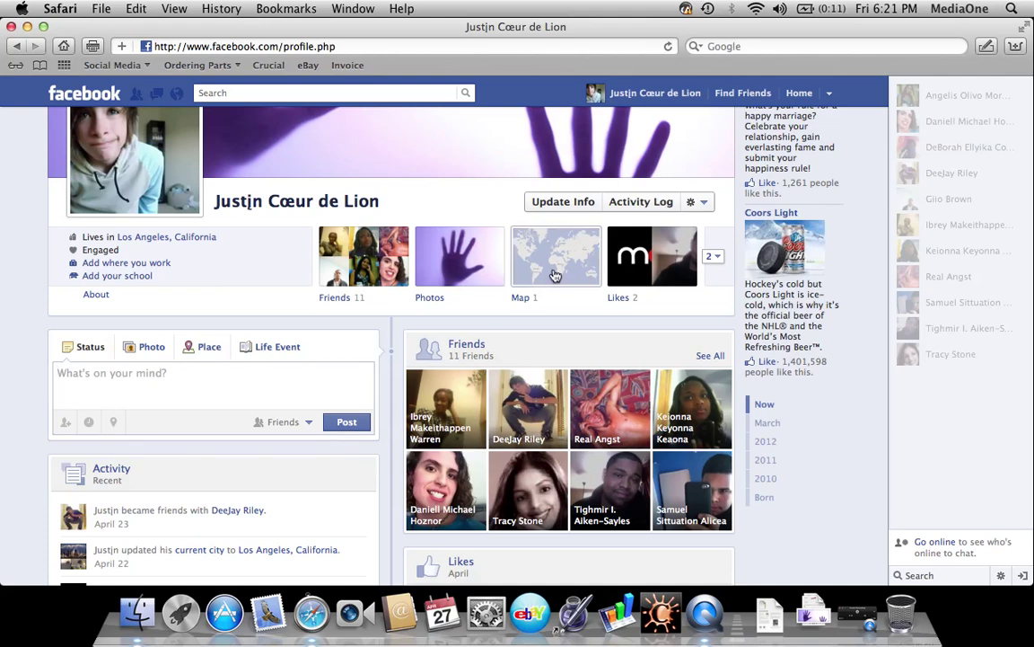
pyautogui.click(280, 428)
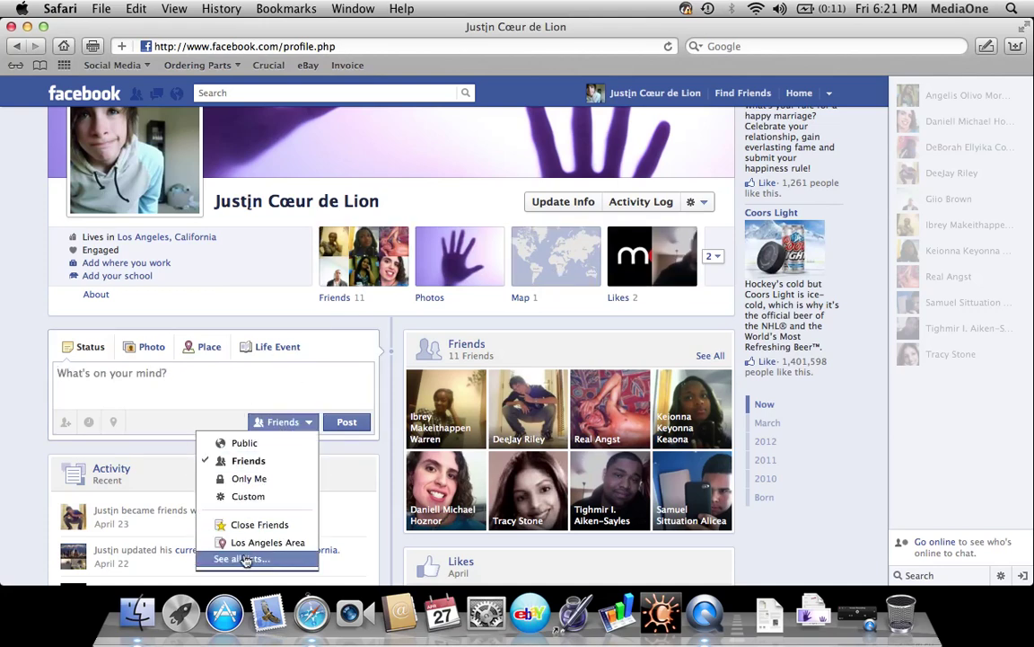
pyautogui.click(243, 559)
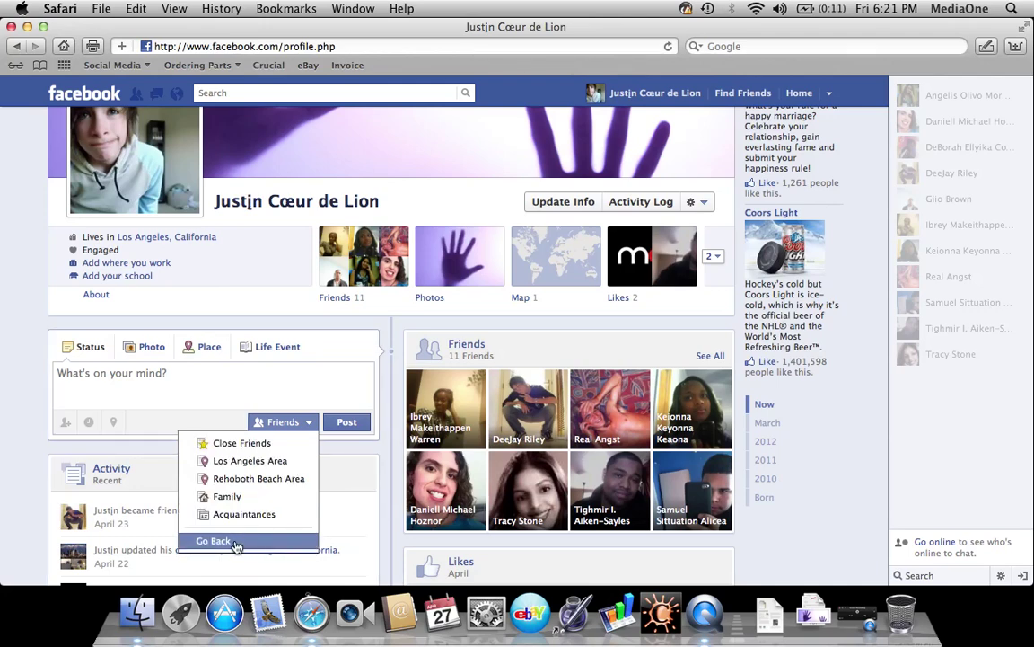
pyautogui.click(236, 543)
pyautogui.click(243, 557)
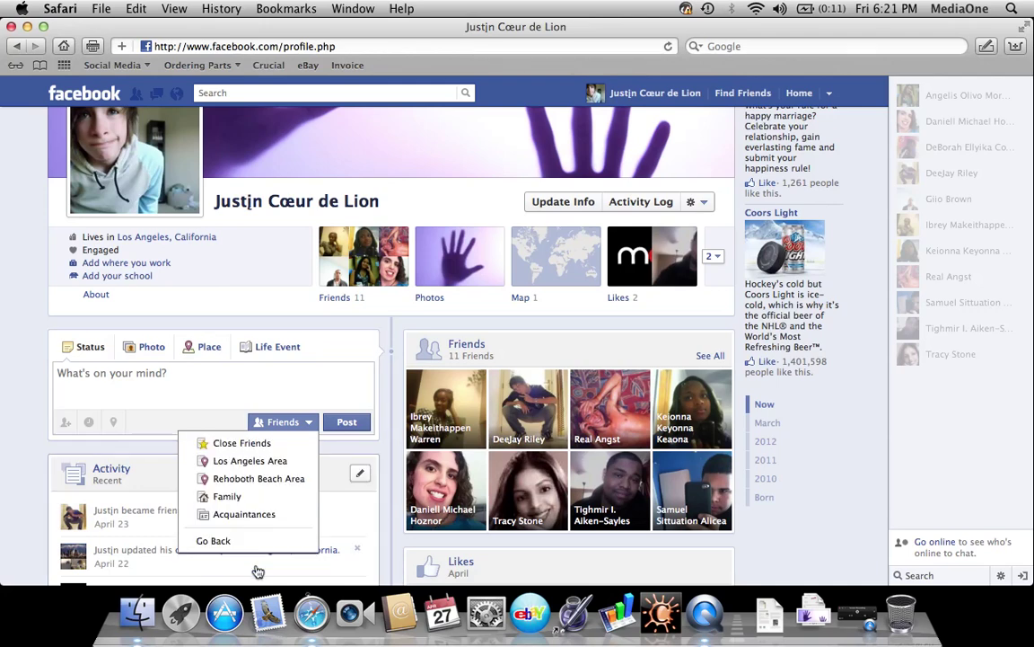
pyautogui.click(311, 377)
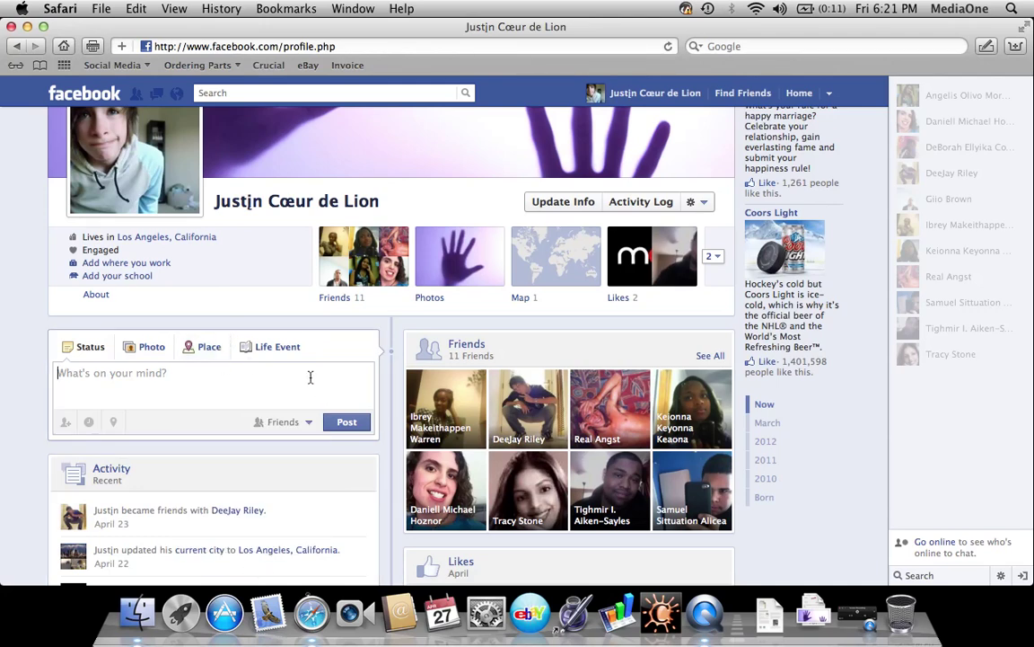
pyautogui.scroll(4, 280, 310)
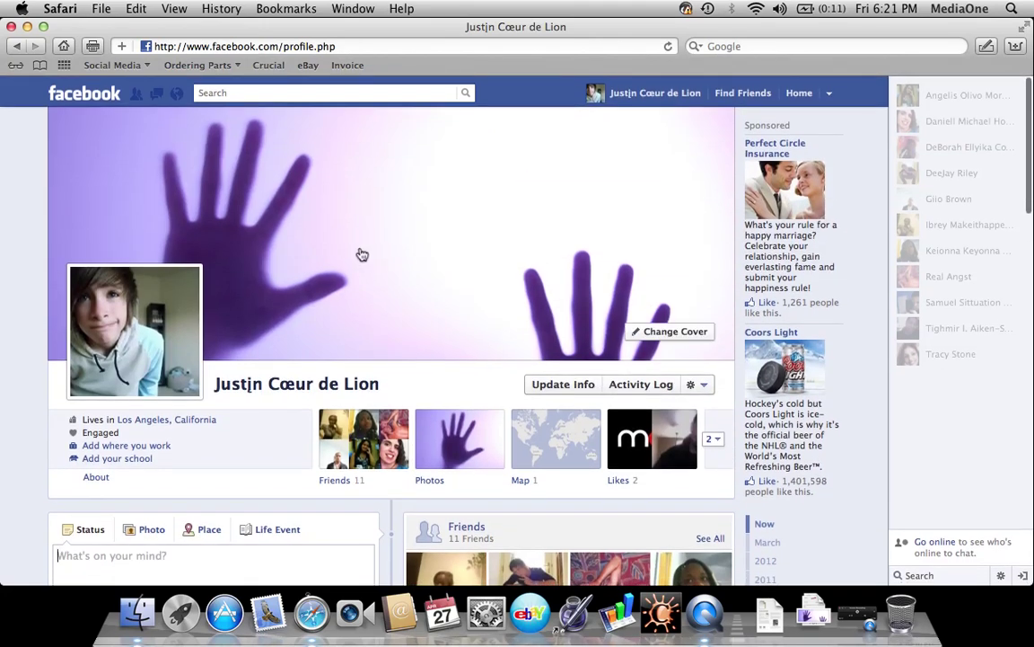
# Try creating a friend list named Family with one member; dismiss the duplicate-name error
pyautogui.click(84, 93)
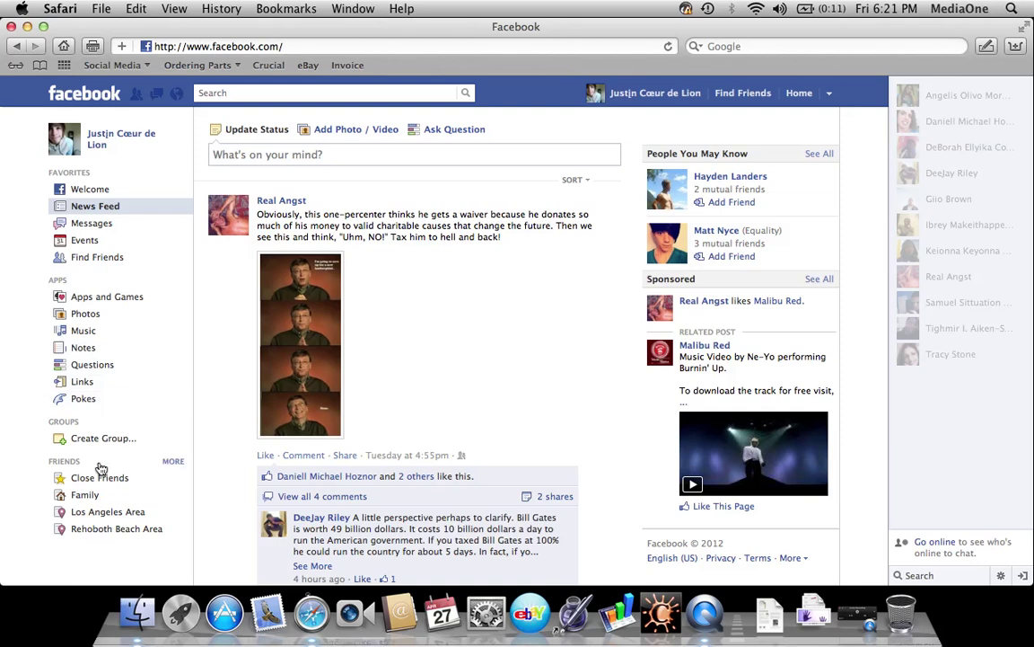
pyautogui.click(172, 461)
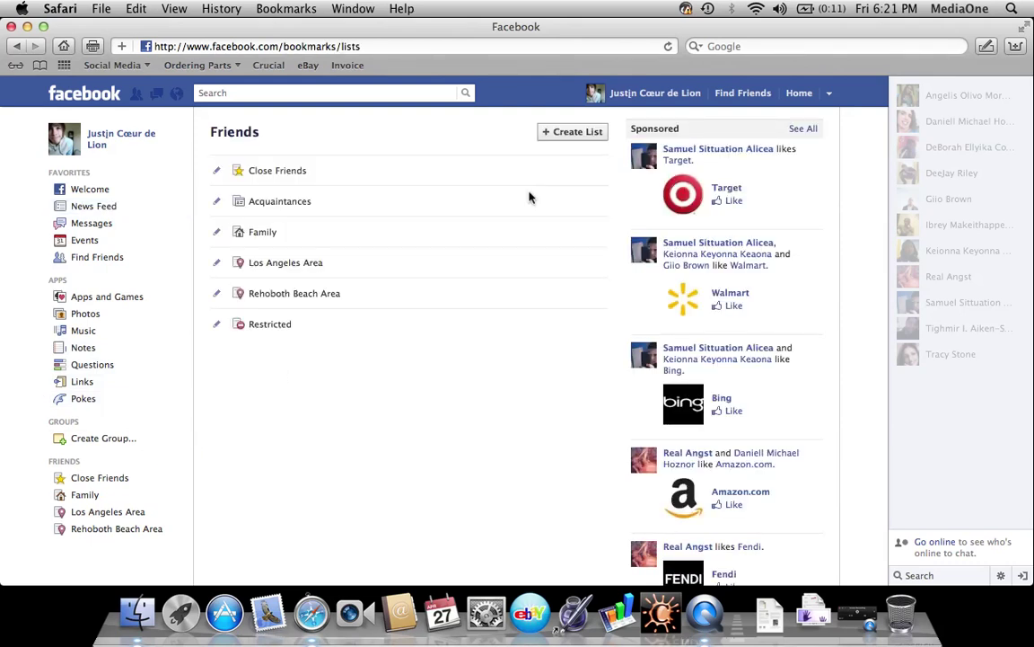
pyautogui.click(593, 133)
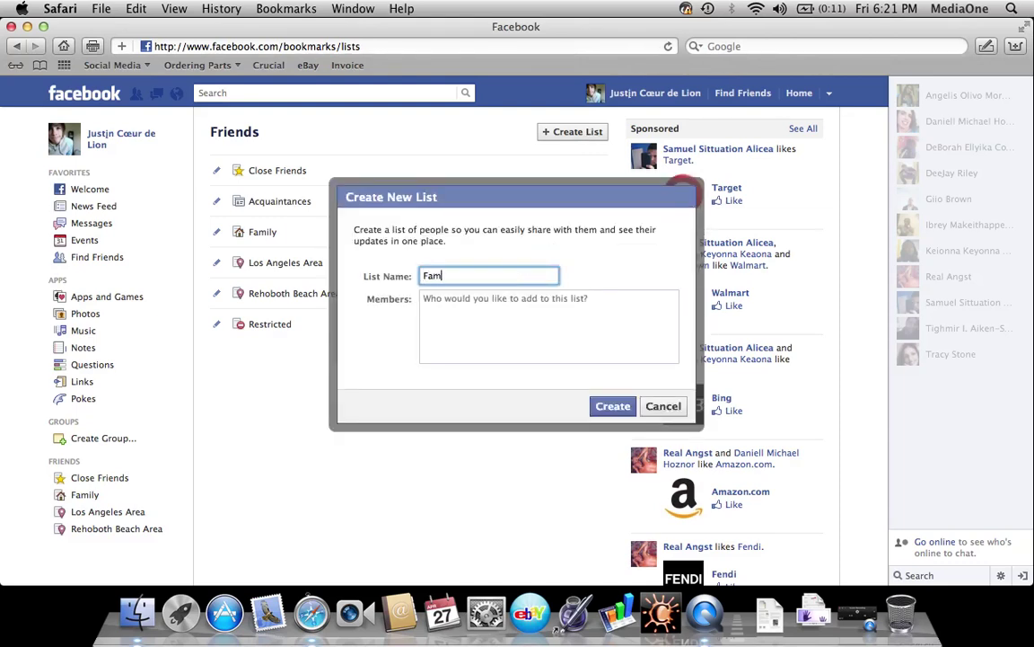
pyautogui.write('Family')
pyautogui.click(424, 298)
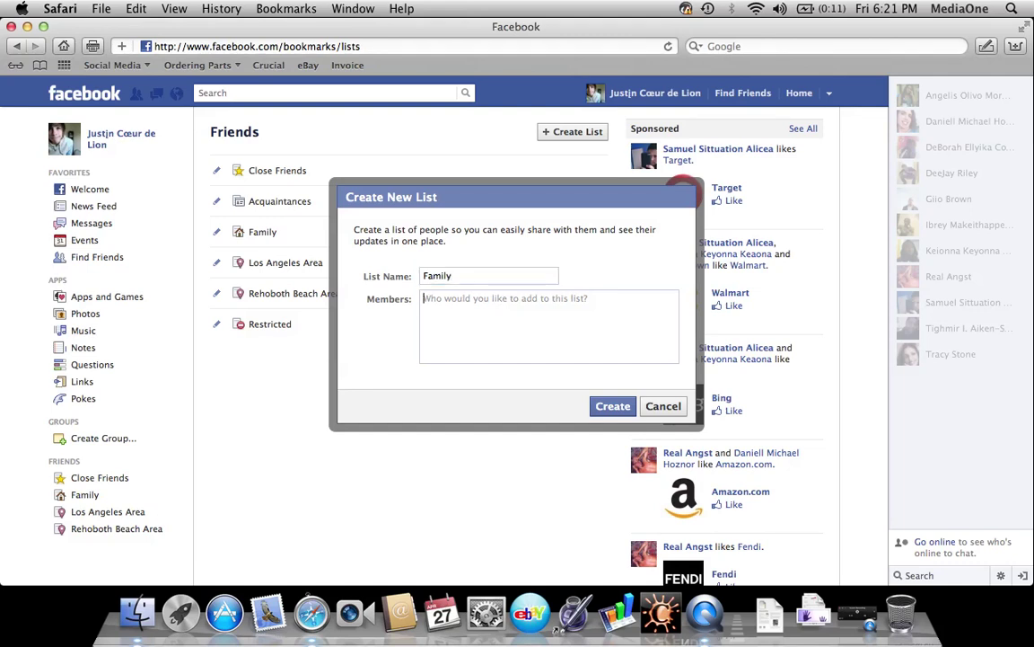
pyautogui.write('Tighmir')
pyautogui.click(525, 329)
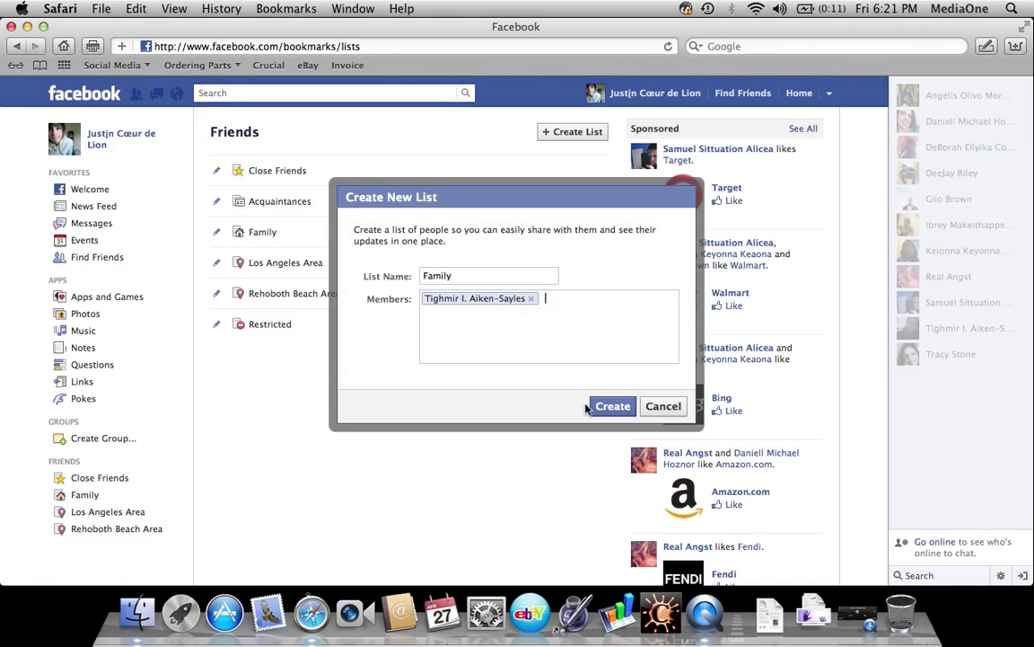
pyautogui.click(615, 407)
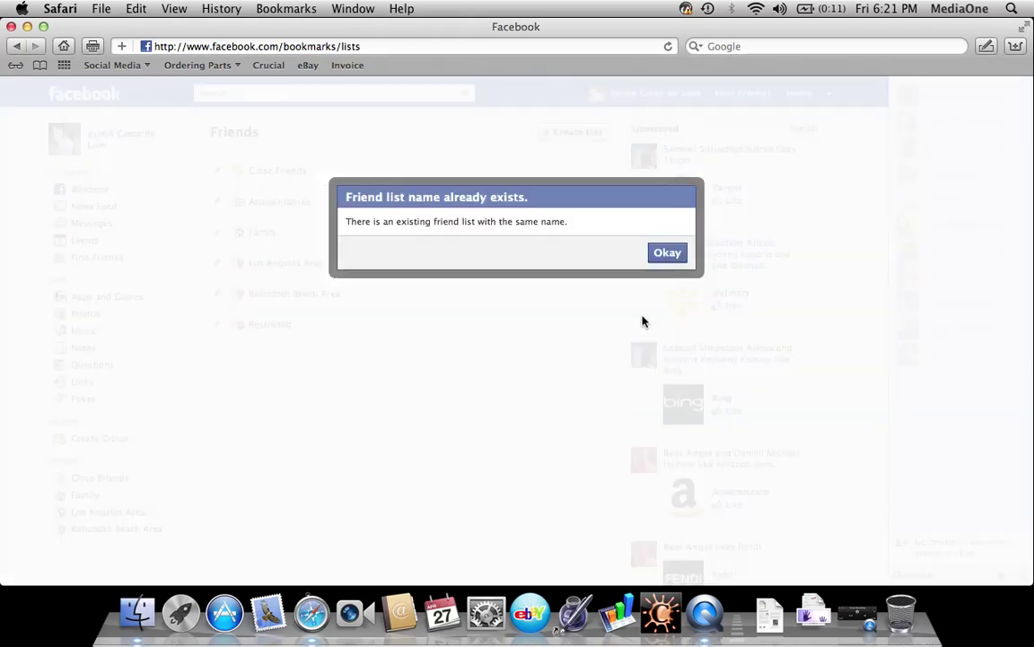
pyautogui.click(672, 255)
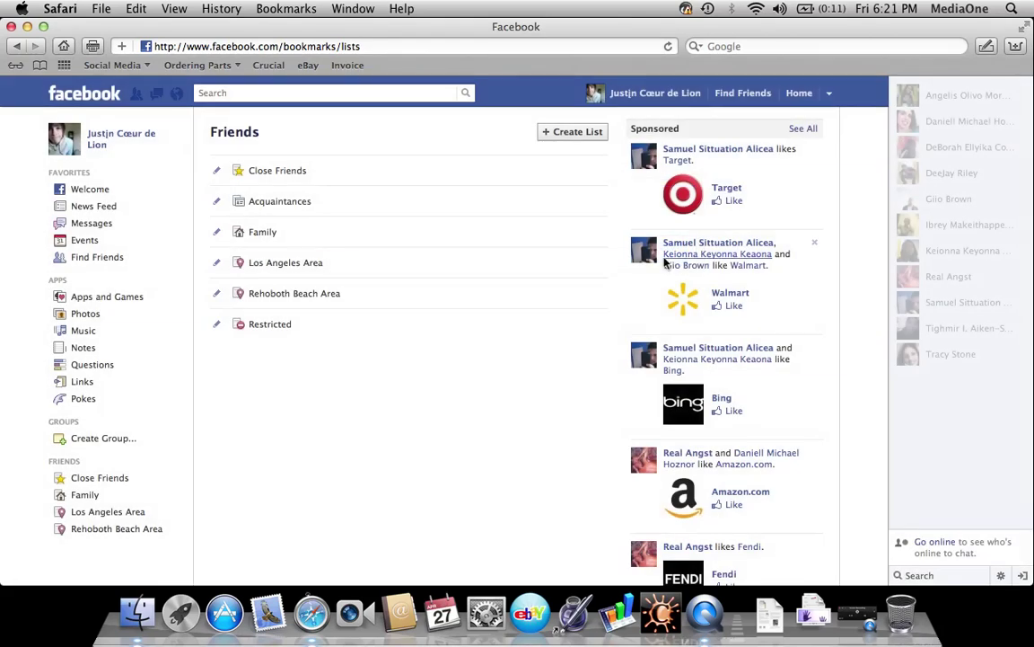
# Open the existing Family list in edit mode and search for a friend
pyautogui.click(260, 235)
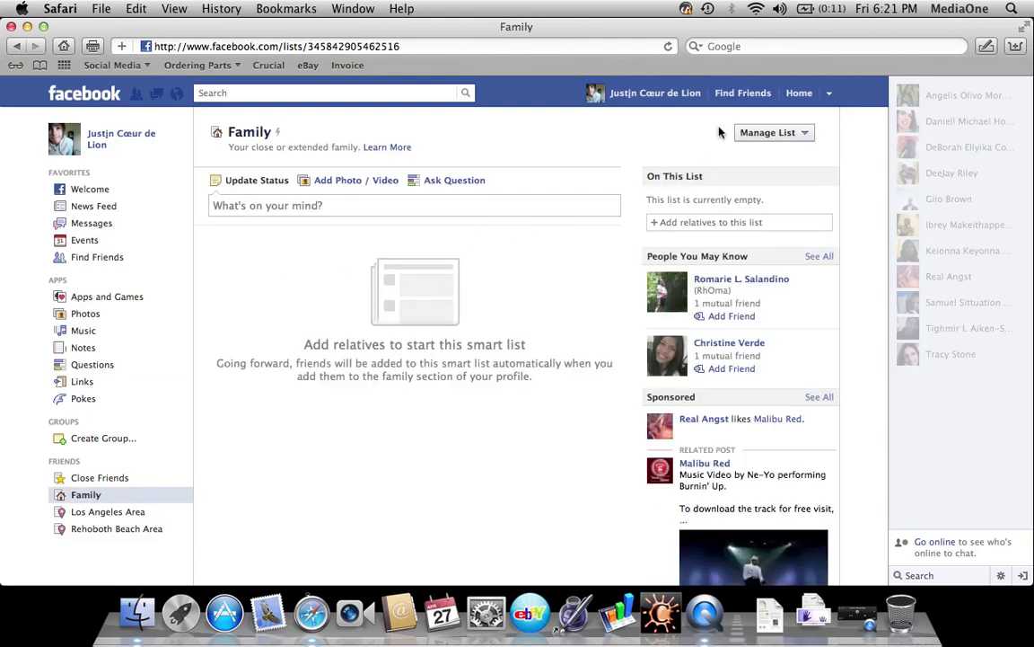
pyautogui.click(763, 133)
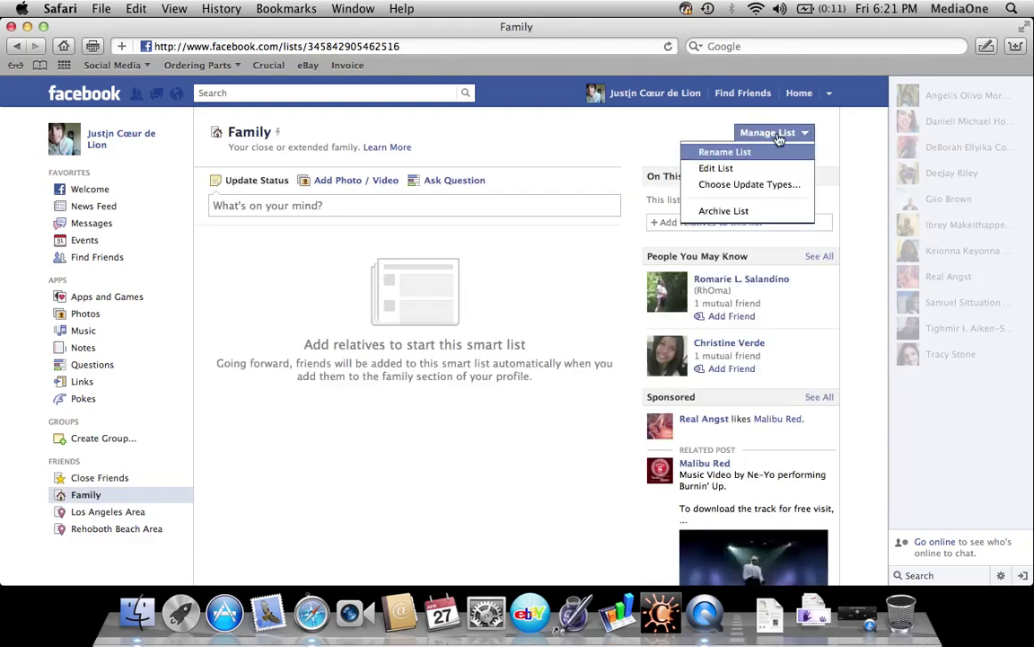
pyautogui.click(714, 168)
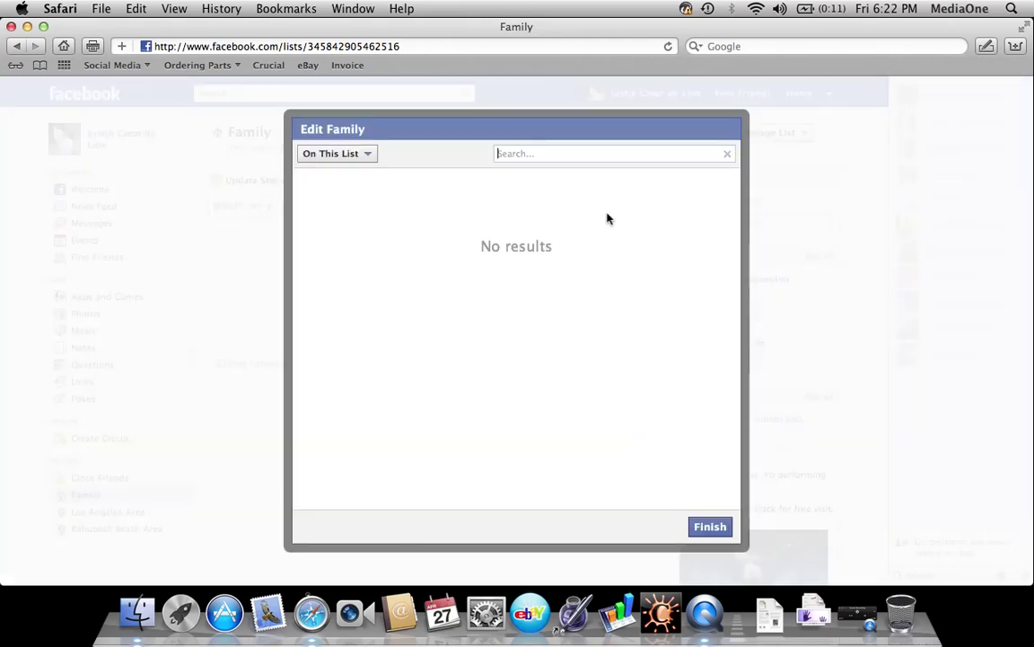
pyautogui.click(557, 155)
pyautogui.write('tigh')
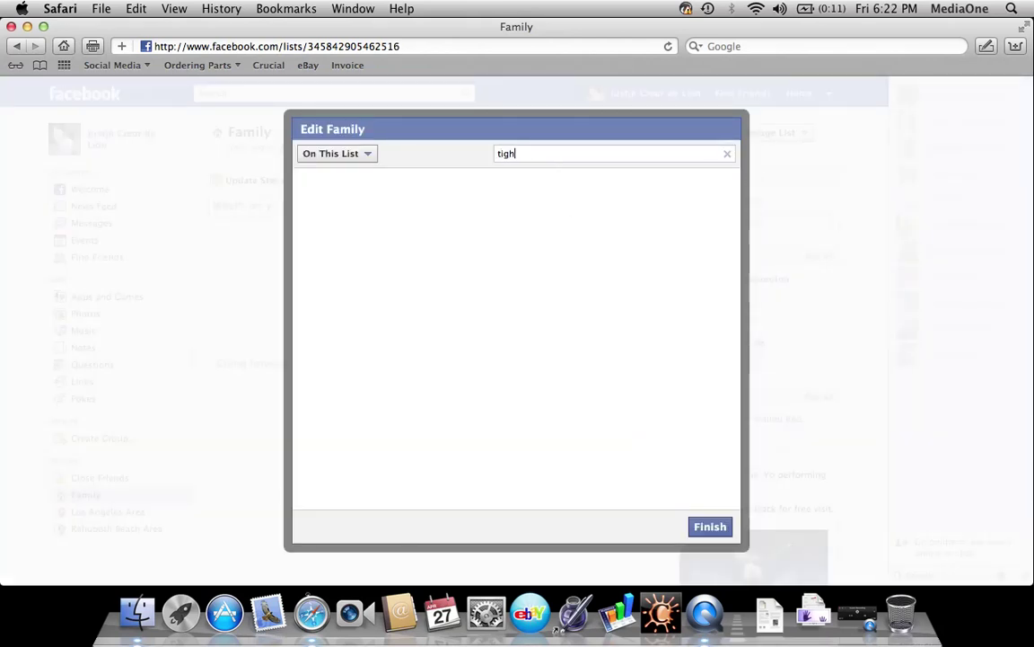
pyautogui.write('ml')
pyautogui.press('BackSpace')
pyautogui.press('BackSpace')
pyautogui.press('BackSpace')
pyautogui.press('BackSpace')
pyautogui.press('BackSpace')
pyautogui.press('BackSpace')
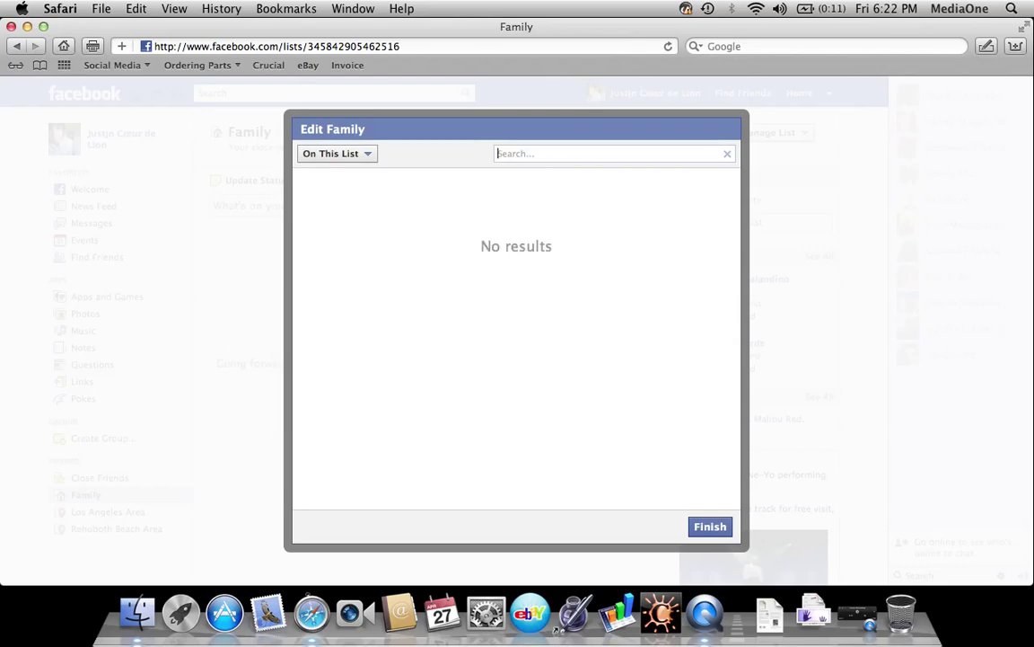
# Add one friend from all Friends to the Family list, finish, and return to News Feed
pyautogui.click(364, 155)
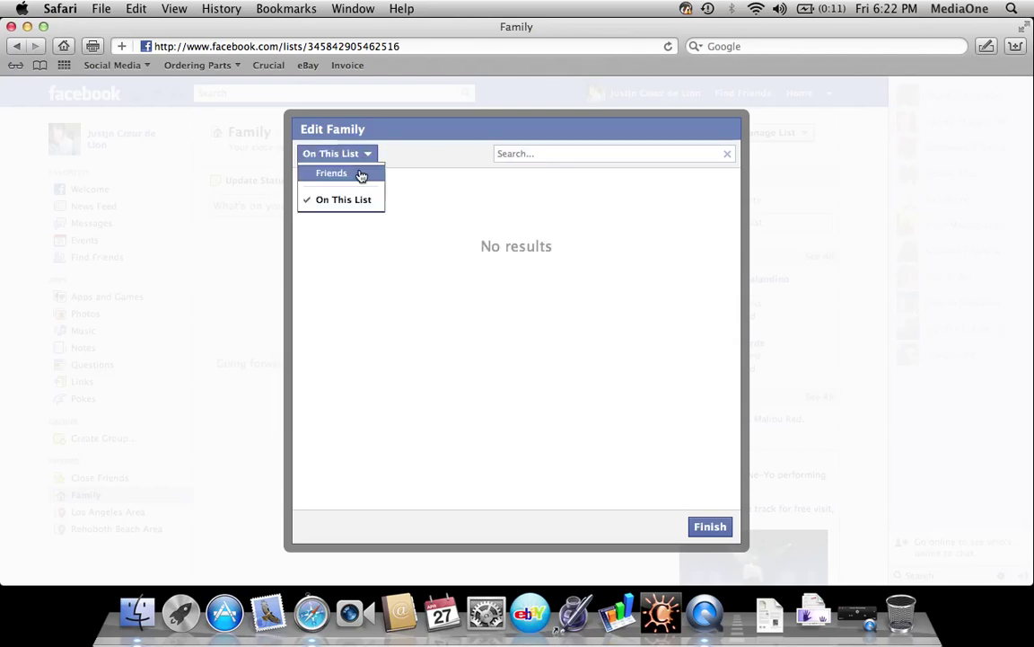
pyautogui.click(361, 173)
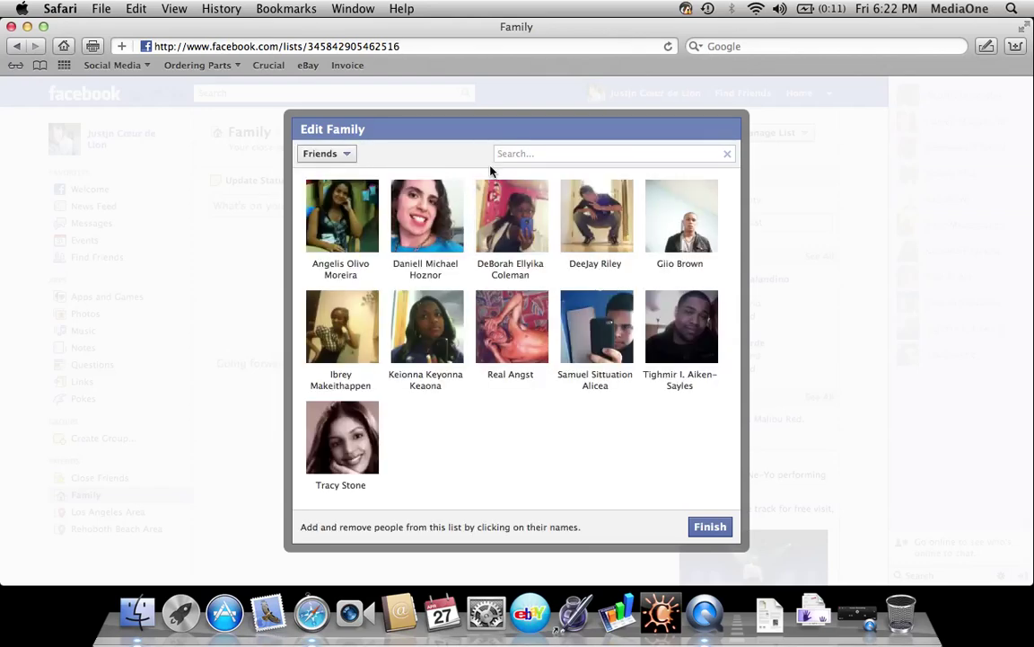
pyautogui.click(682, 307)
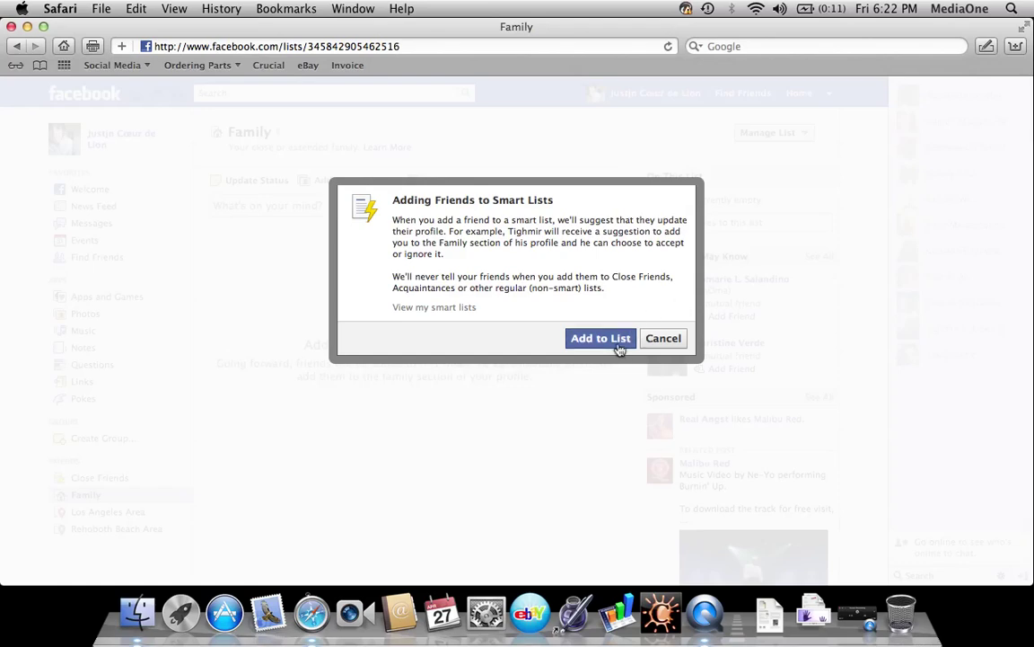
pyautogui.click(616, 343)
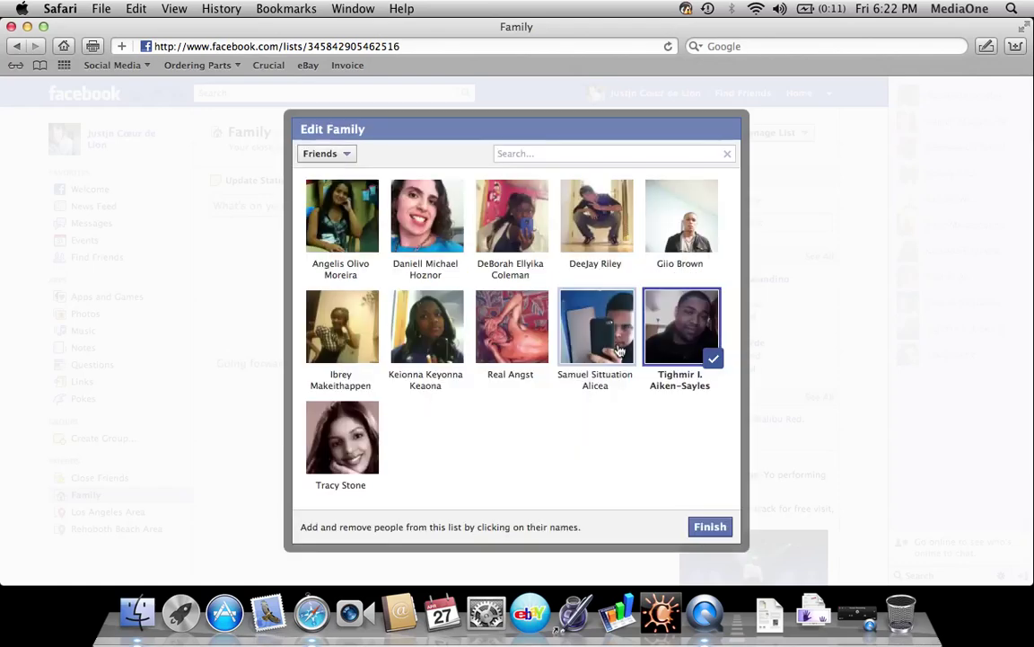
pyautogui.click(710, 528)
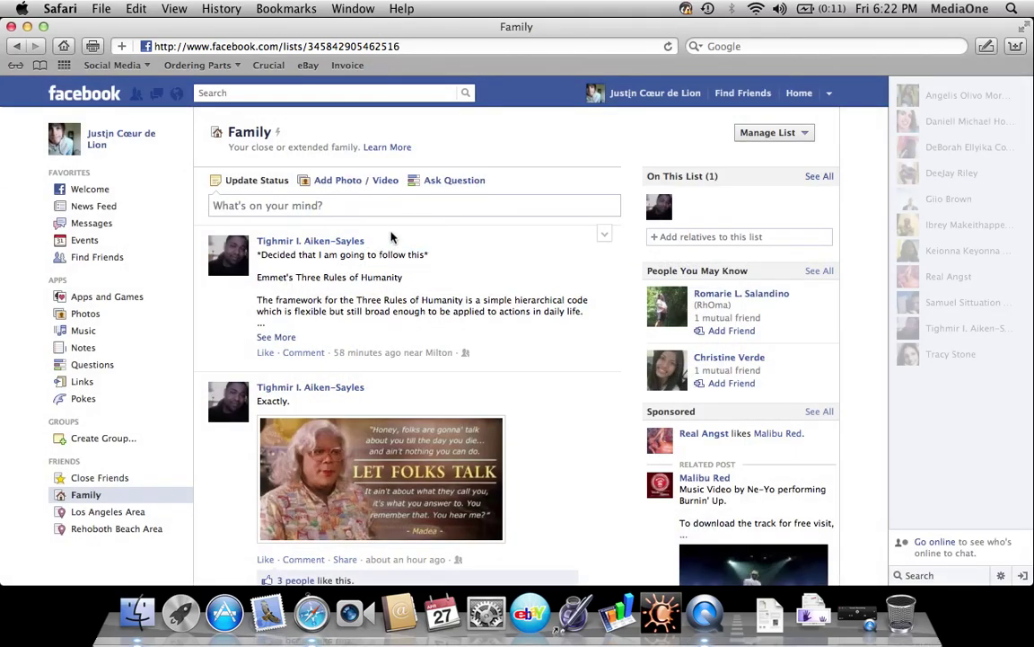
pyautogui.click(407, 208)
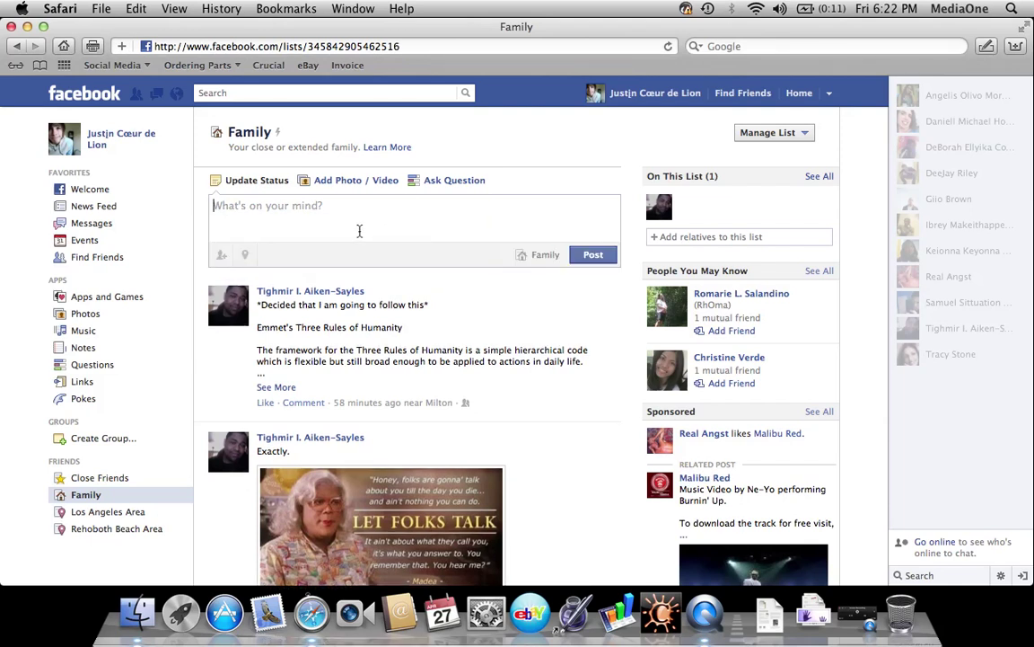
pyautogui.click(113, 93)
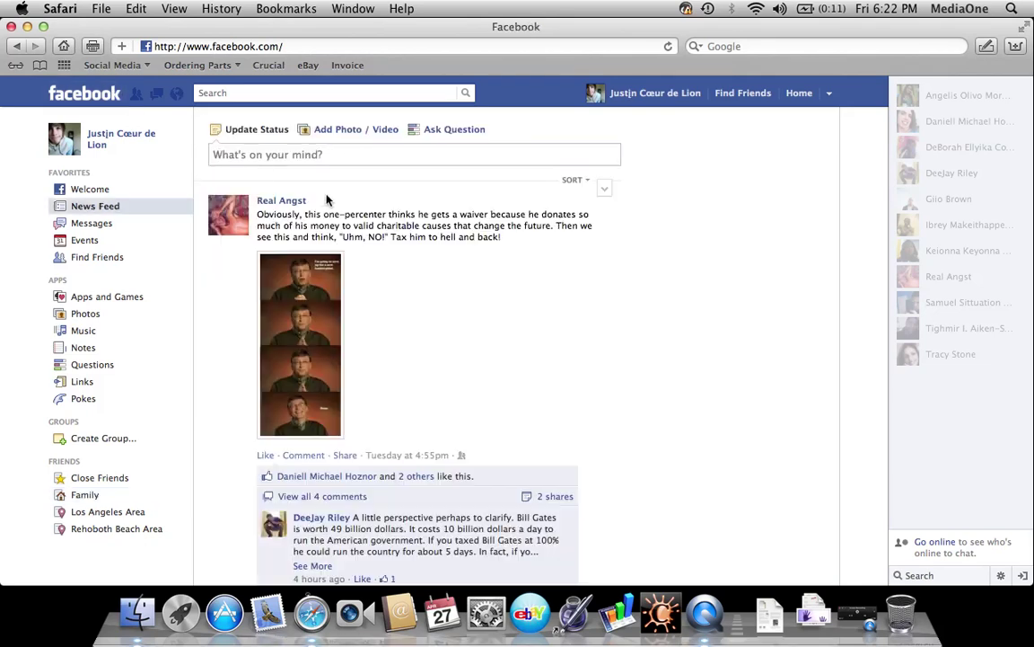
pyautogui.click(345, 154)
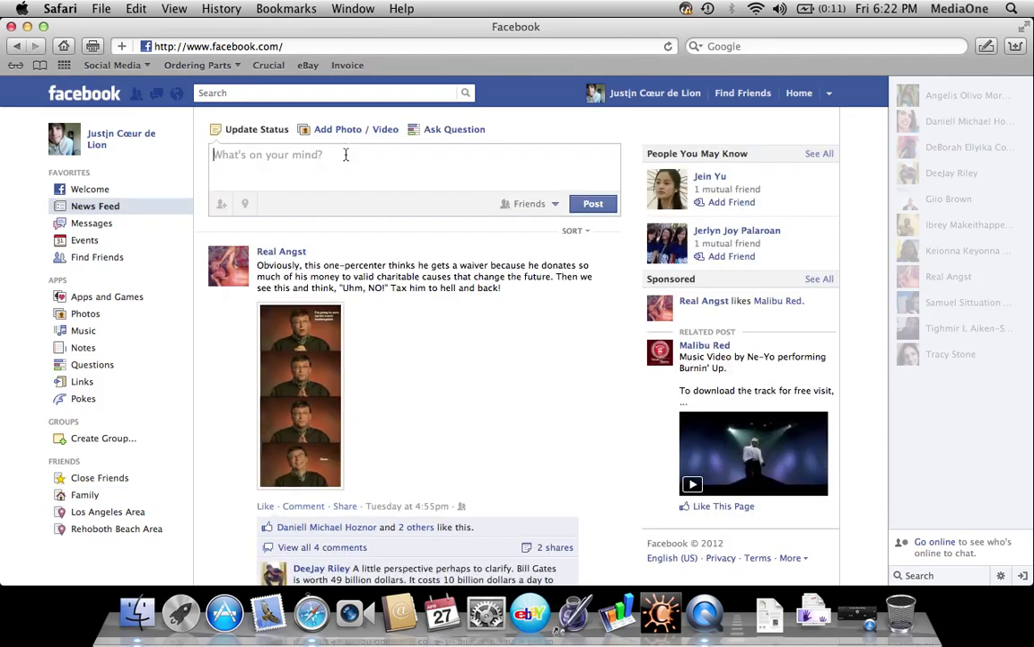
pyautogui.write('I hate Facebook...')
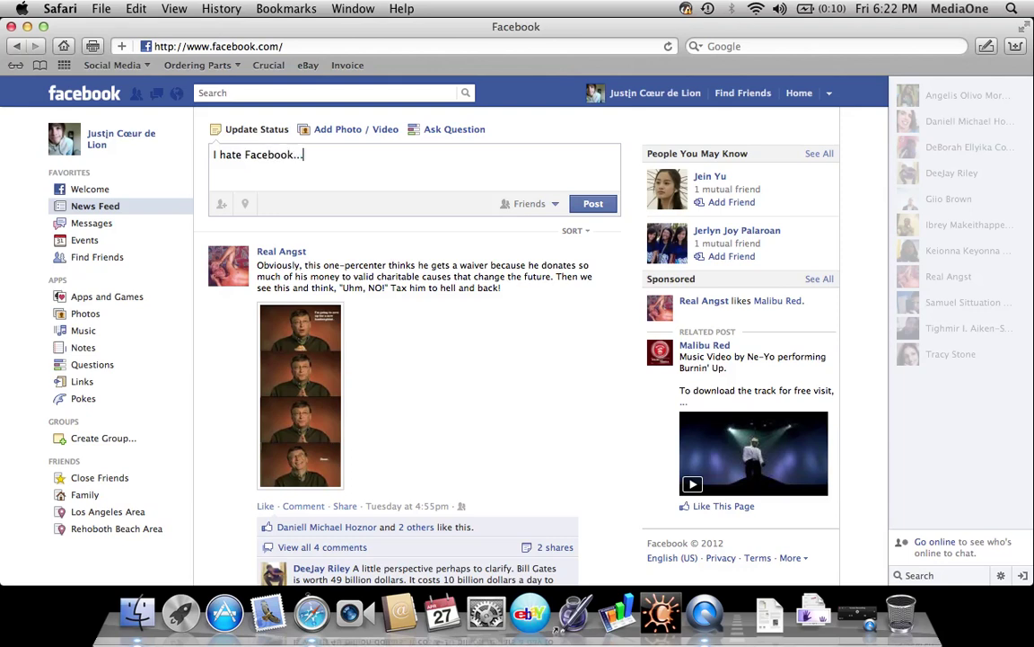
pyautogui.click(510, 204)
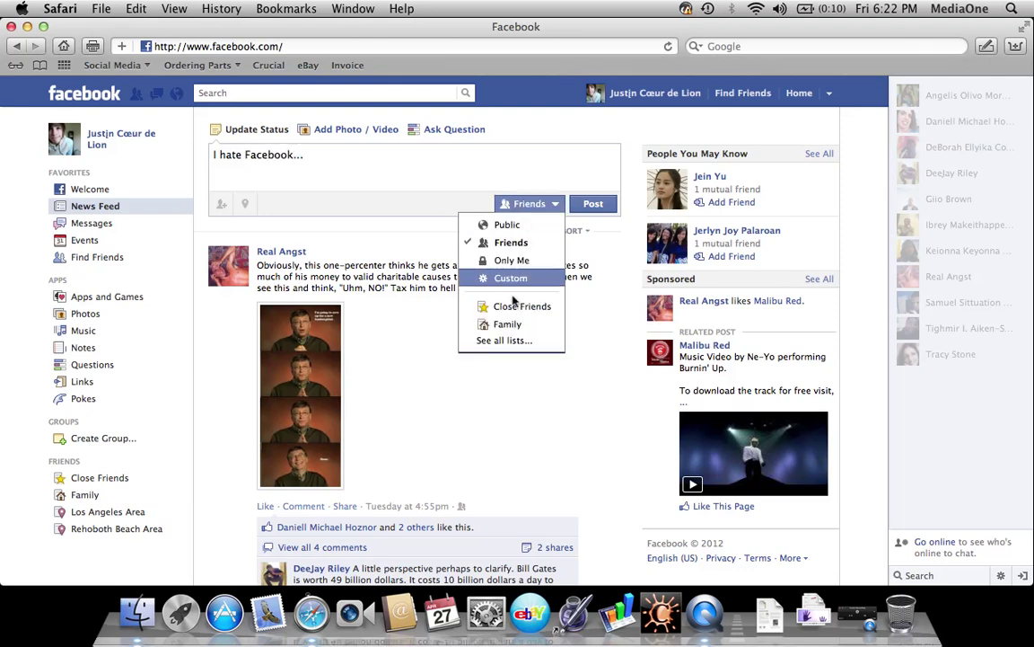
pyautogui.click(508, 324)
pyautogui.click(552, 206)
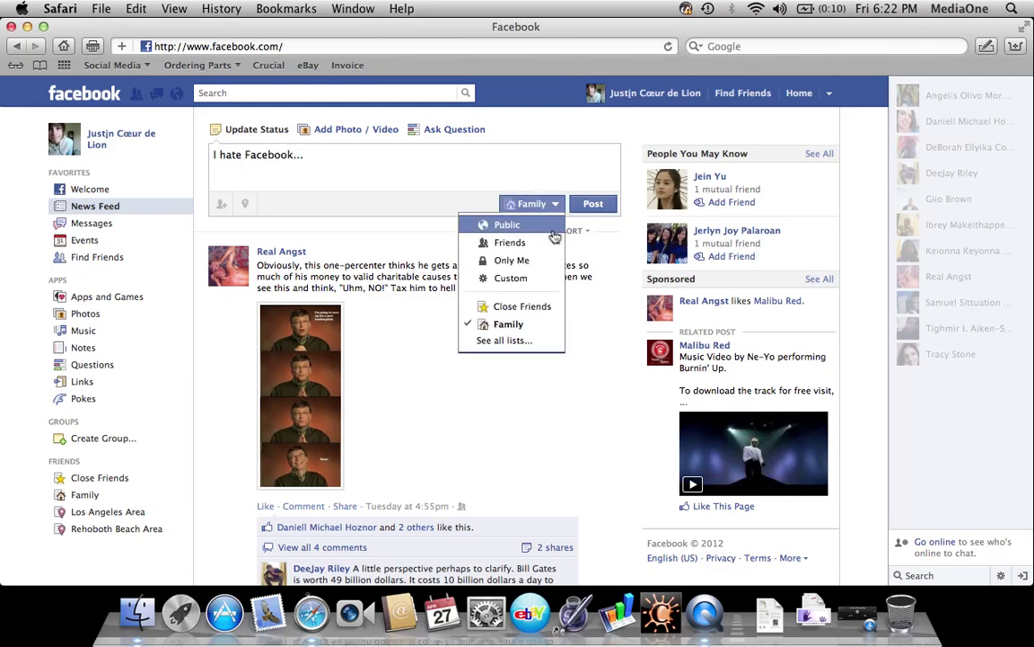
pyautogui.click(513, 340)
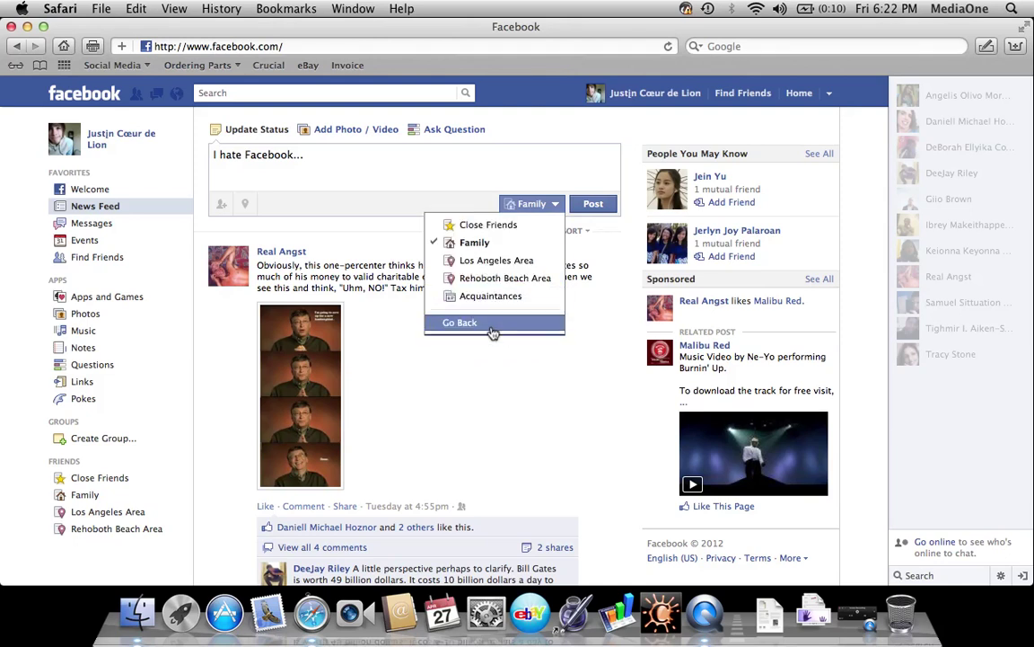
pyautogui.click(492, 325)
pyautogui.click(526, 281)
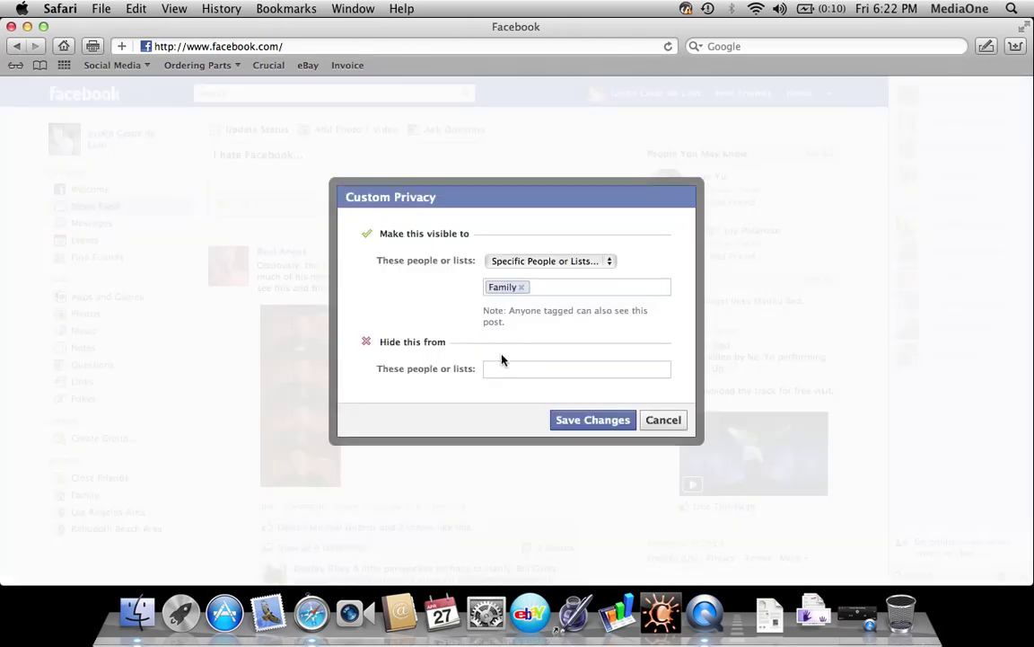
pyautogui.write('Family')
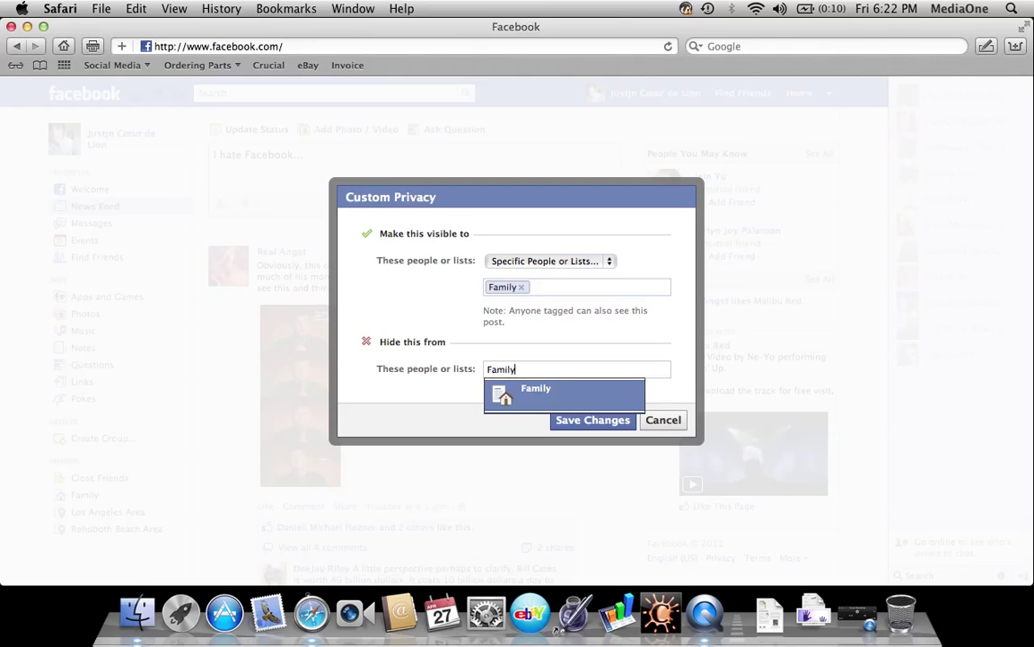
pyautogui.click(526, 406)
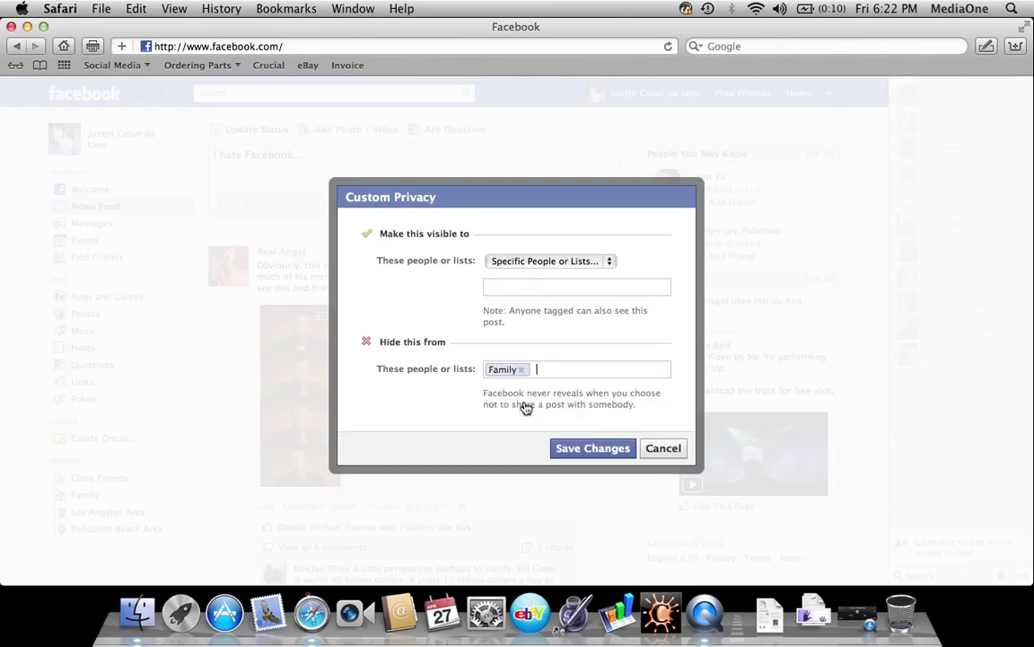
pyautogui.click(592, 448)
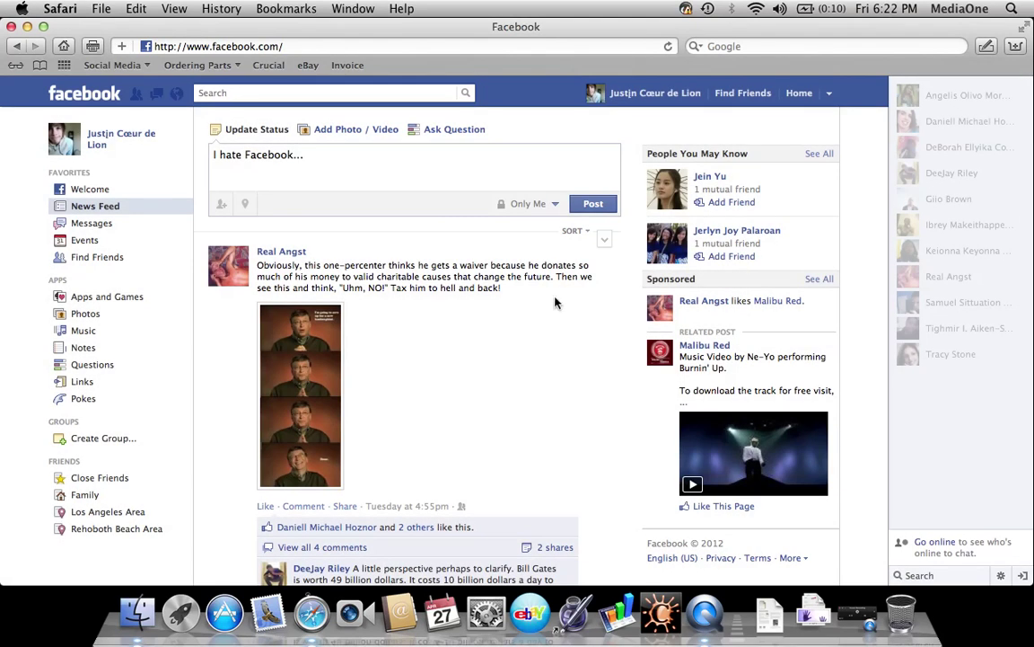
pyautogui.click(540, 205)
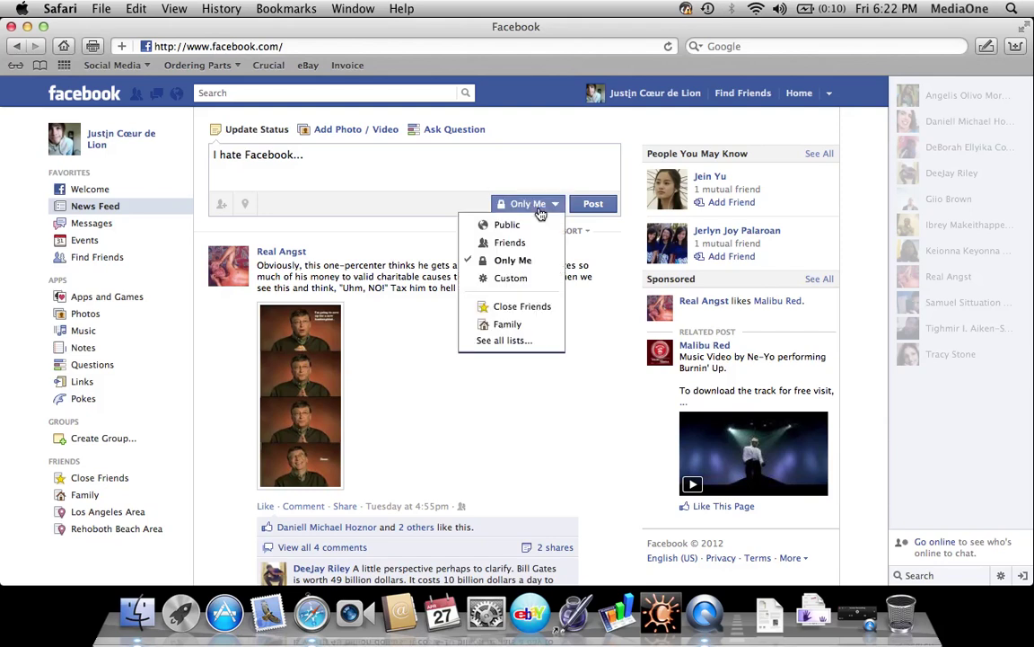
pyautogui.click(499, 244)
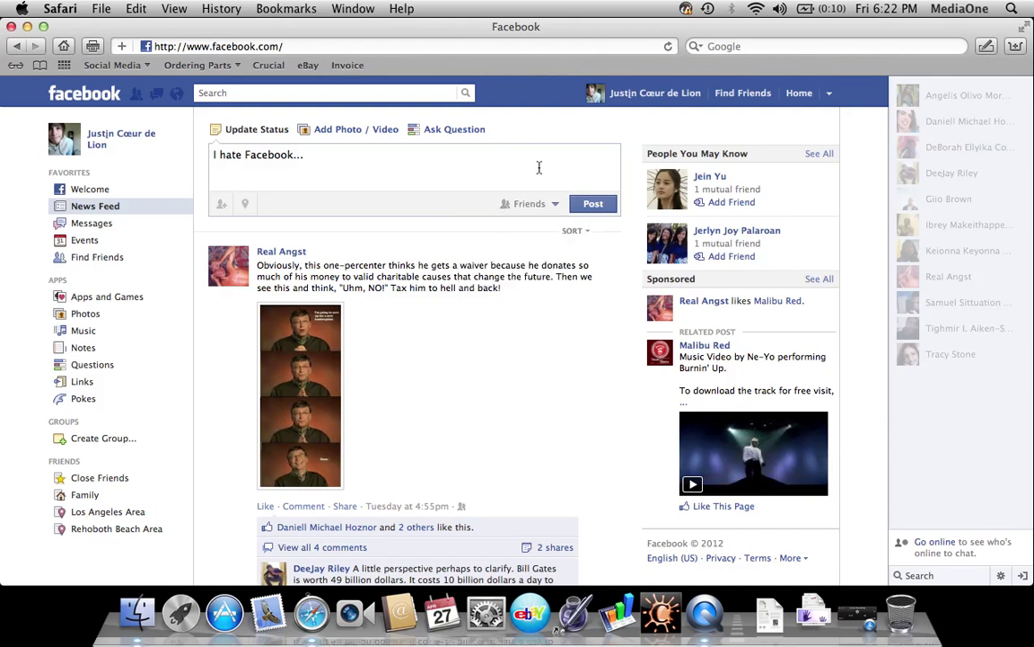
pyautogui.press('super+a')
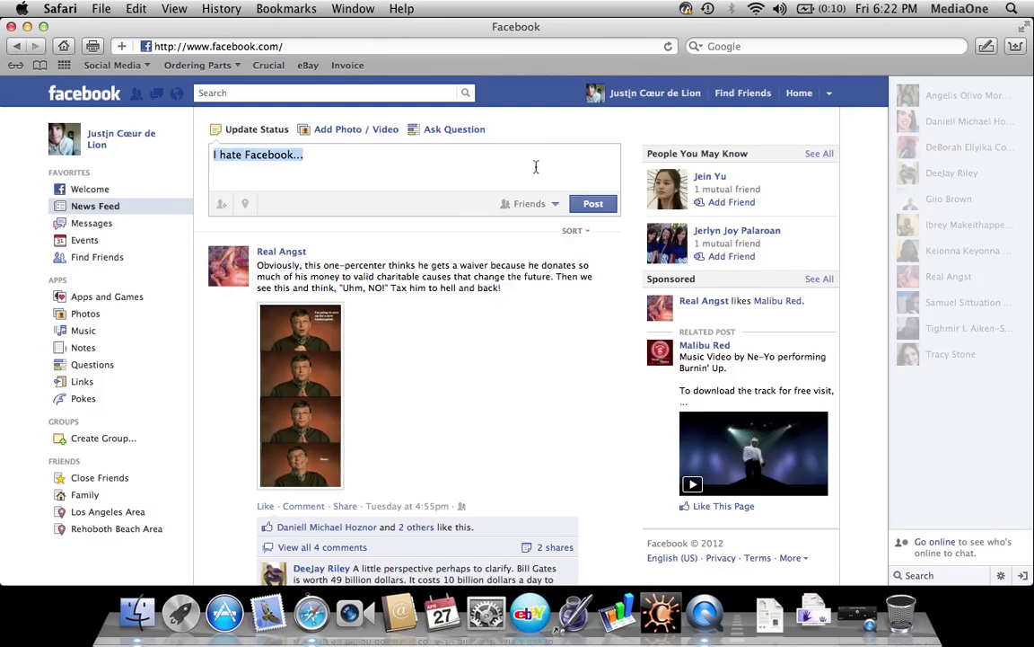
pyautogui.press('BackSpace')
# From the News Feed, open the friend lists page and select the Restricted list
pyautogui.click(107, 106)
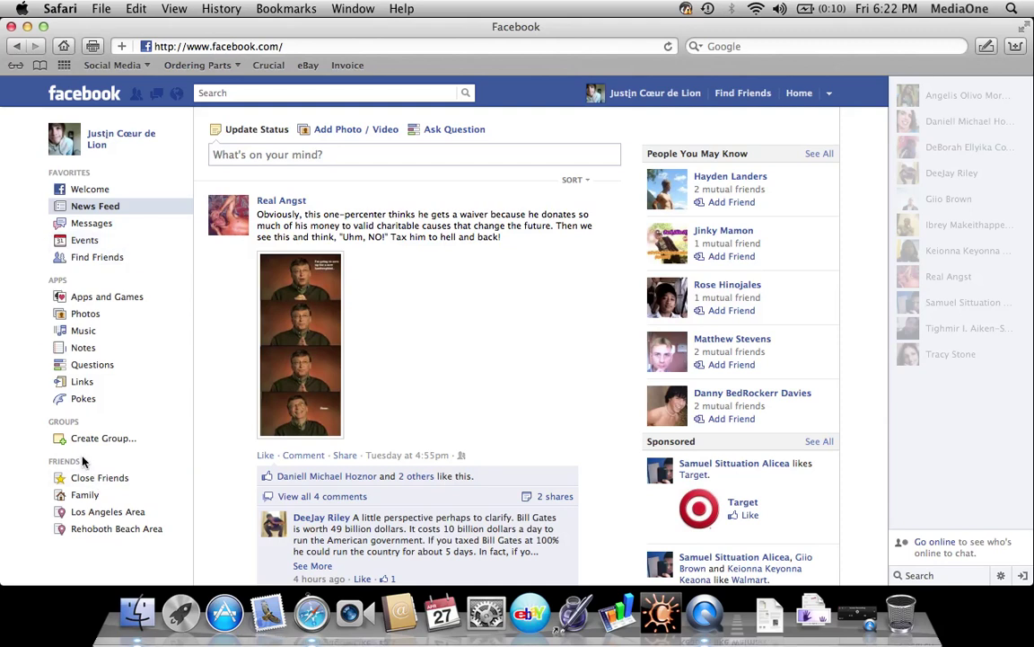
pyautogui.click(171, 463)
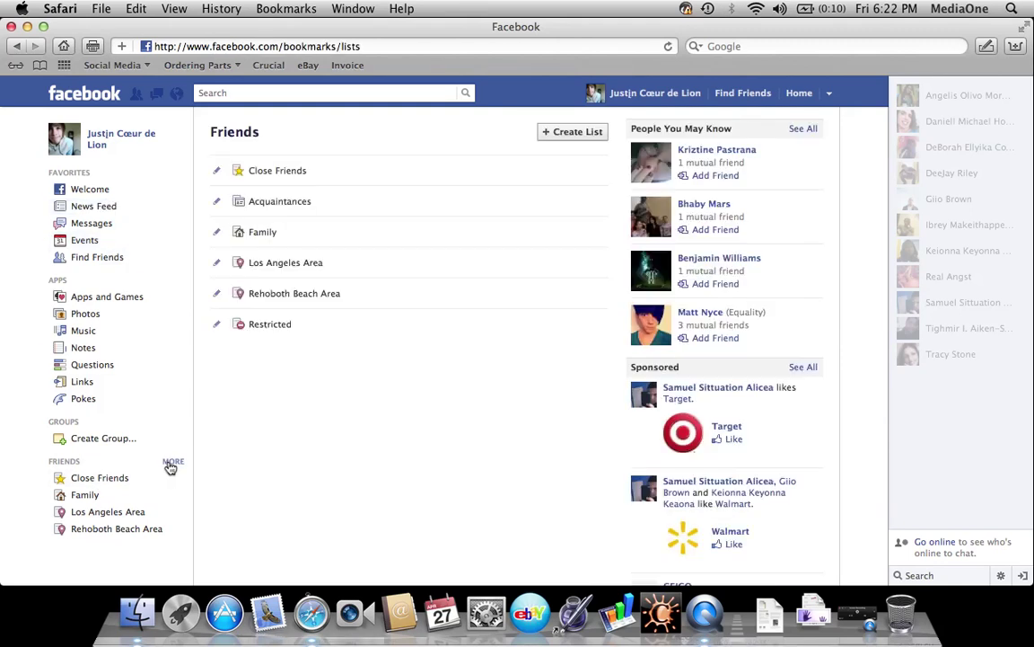
pyautogui.click(283, 330)
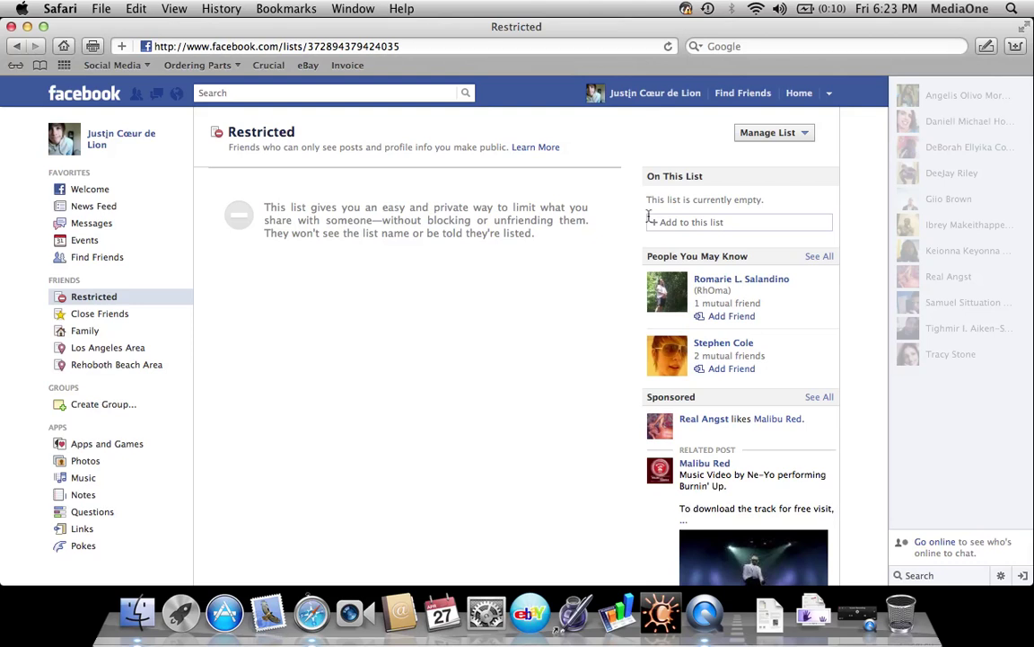
# Add one friend to the Restricted list, then go back to the News Feed
pyautogui.click(686, 220)
pyautogui.write('Tighmir')
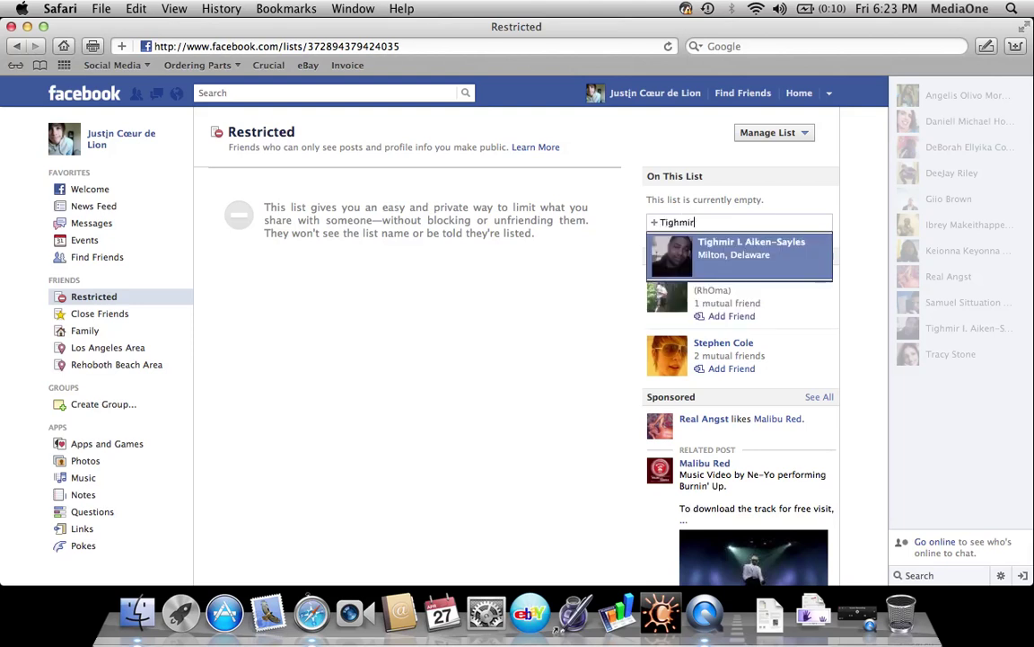
pyautogui.click(708, 257)
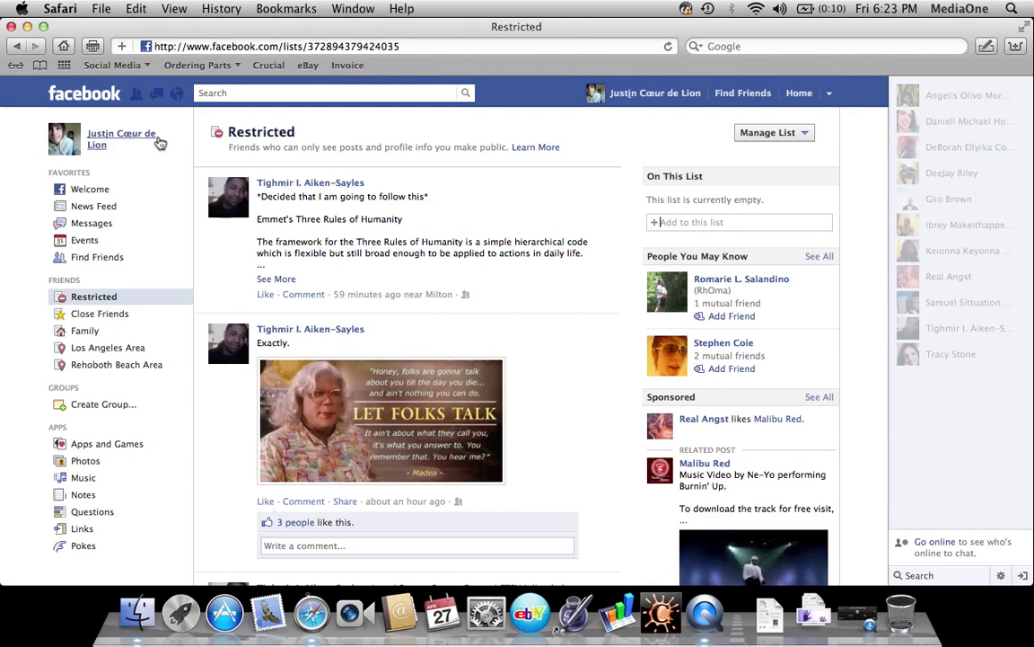
pyautogui.click(96, 101)
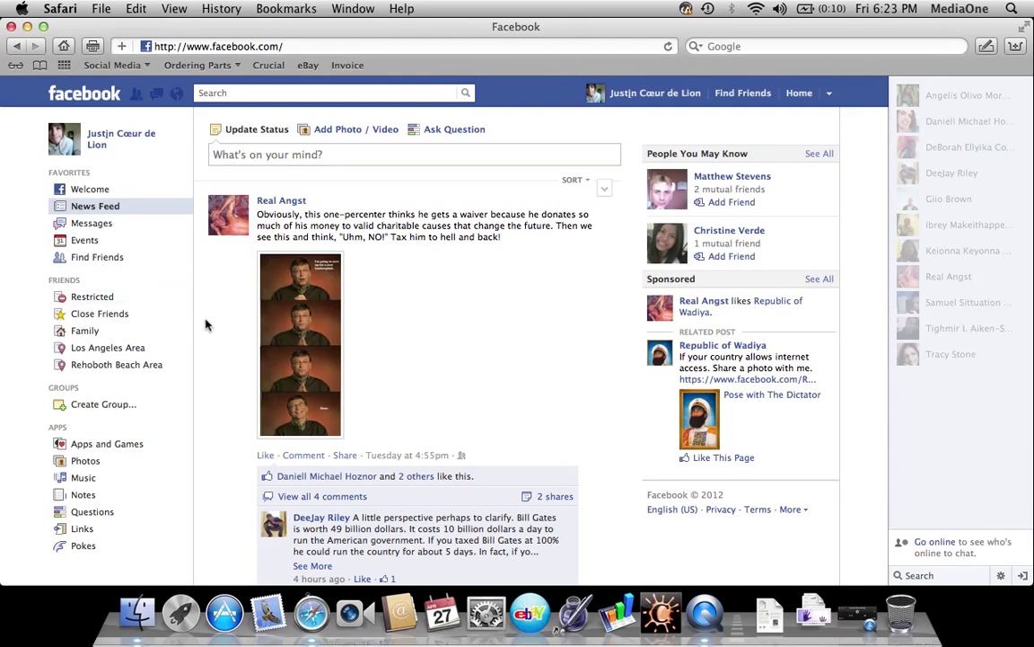
# Open your profile timeline and preview it as the Public sees it
pyautogui.click(109, 102)
pyautogui.click(110, 134)
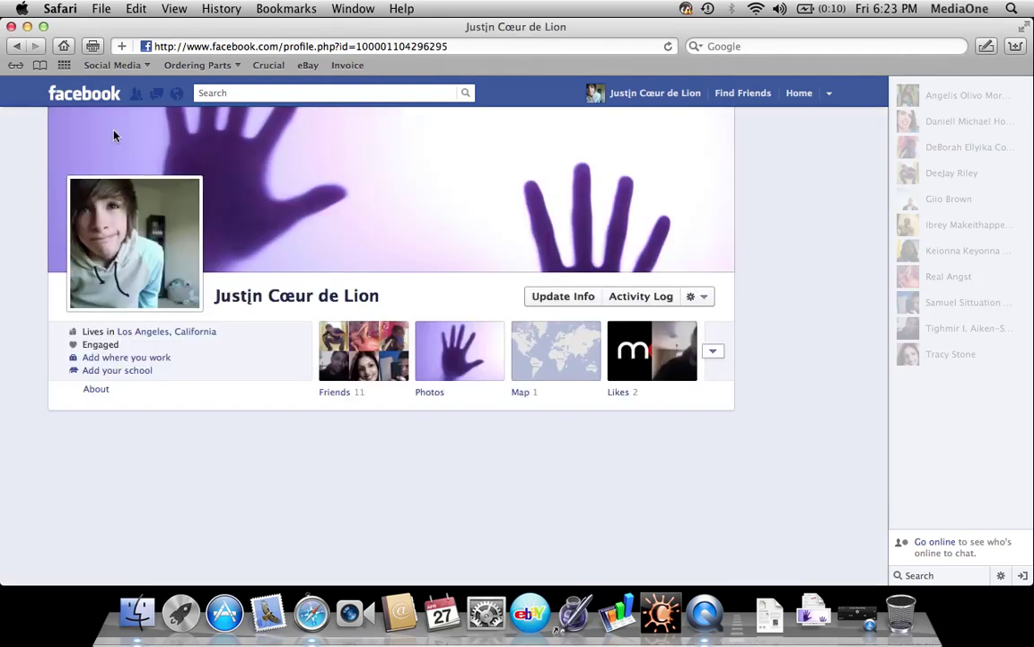
pyautogui.click(699, 296)
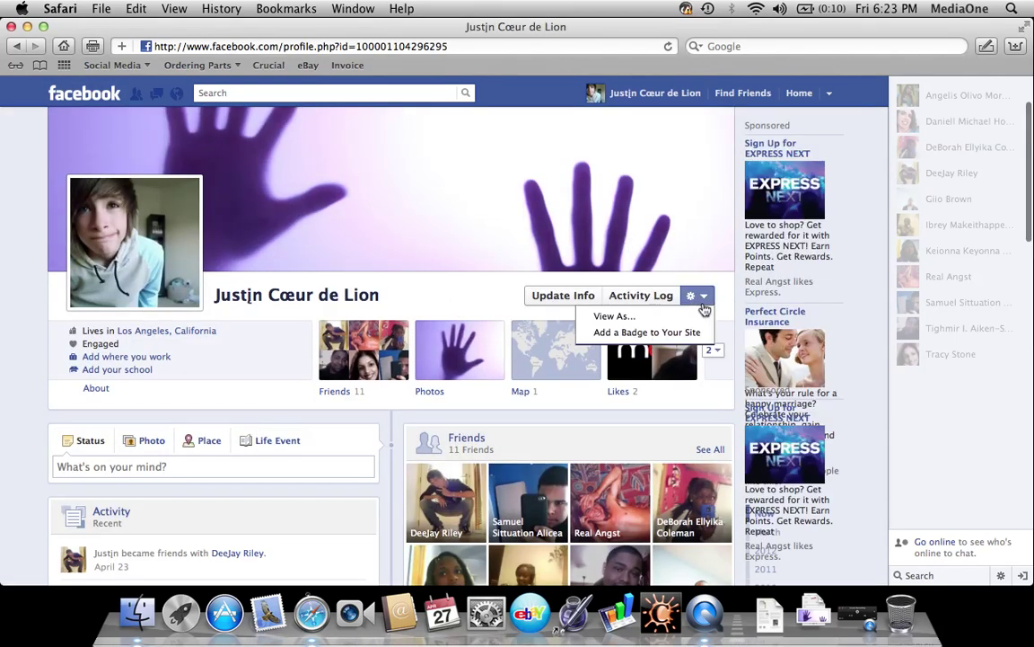
pyautogui.click(680, 324)
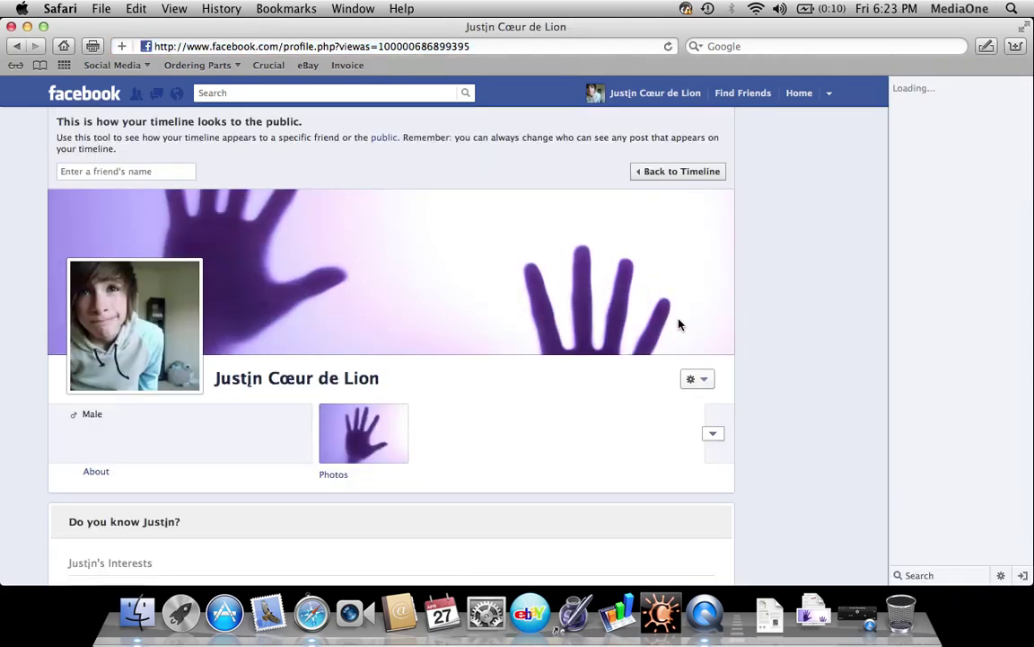
pyautogui.scroll(-5, 679, 325)
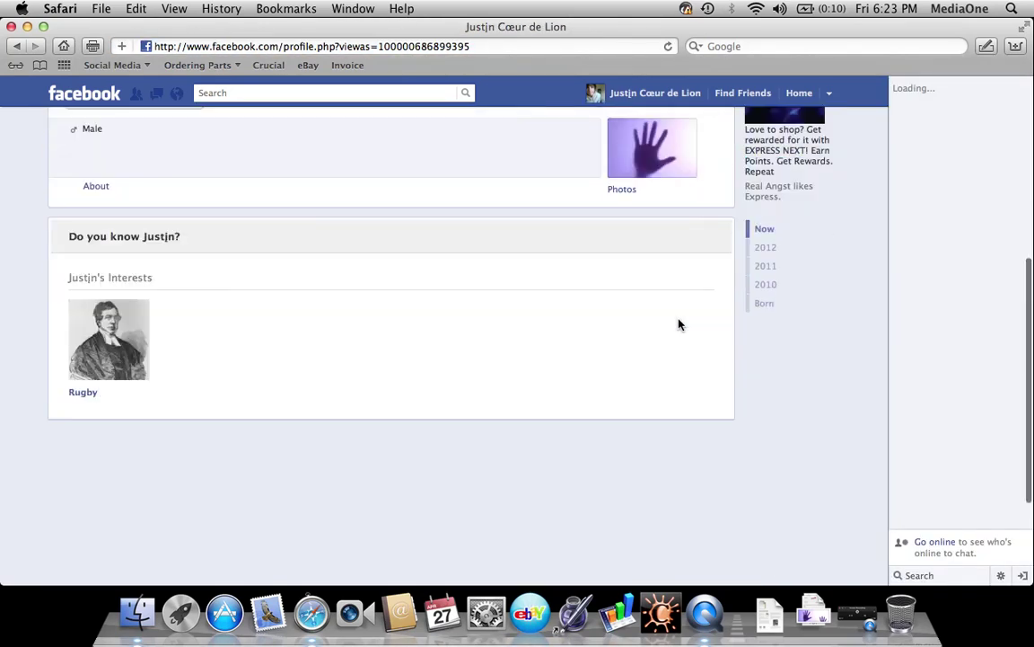
pyautogui.scroll(5, 679, 325)
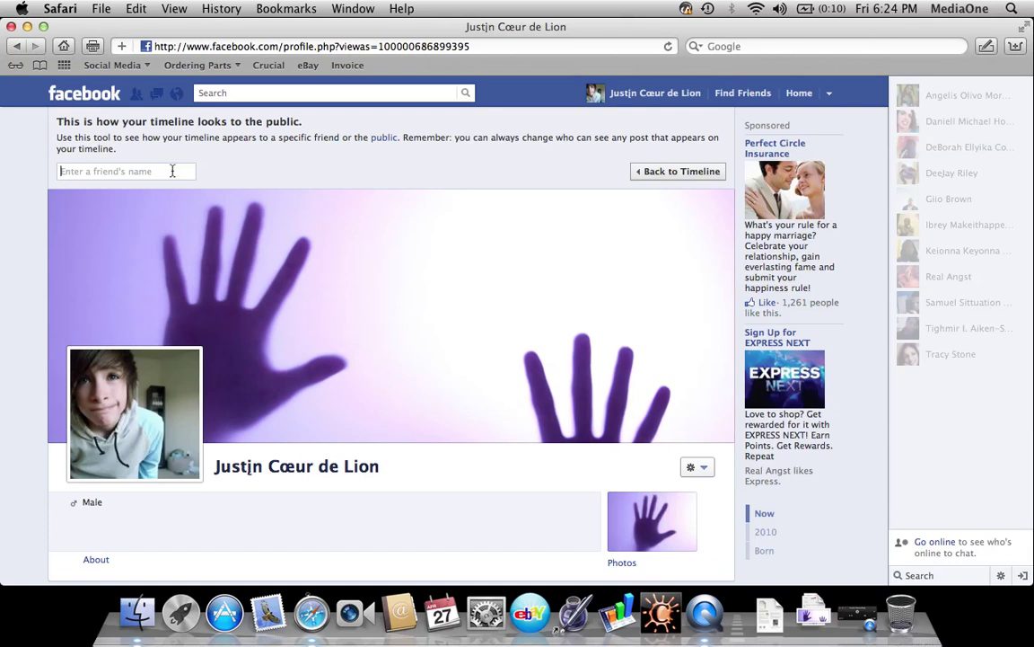
# Switch the preview to how a first chosen friend sees the timeline
pyautogui.write('F')
pyautogui.press('BackSpace')
pyautogui.write('A')
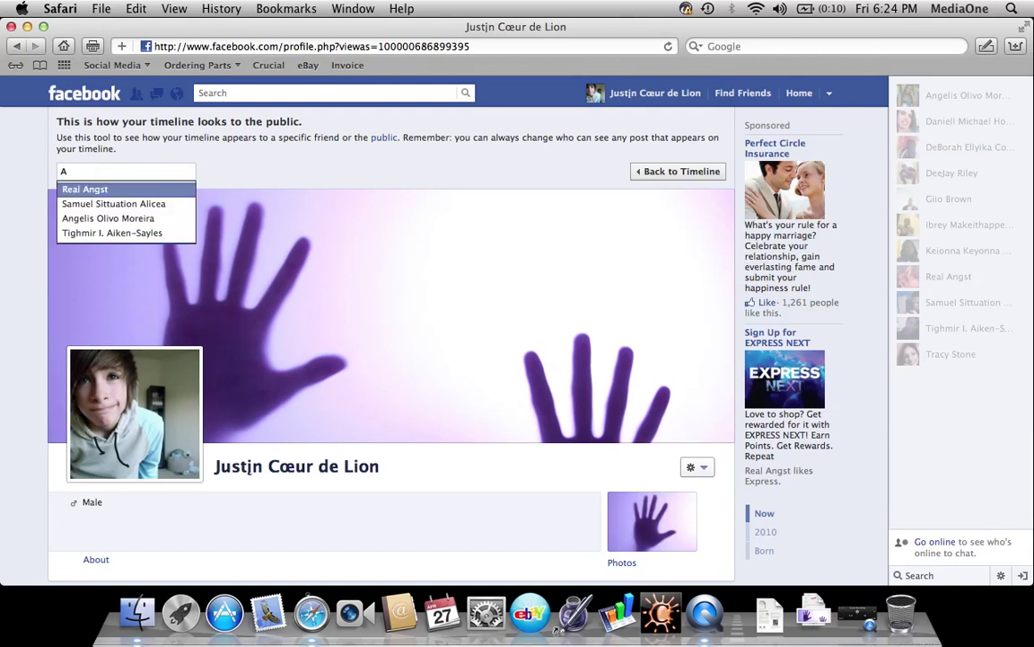
pyautogui.click(135, 218)
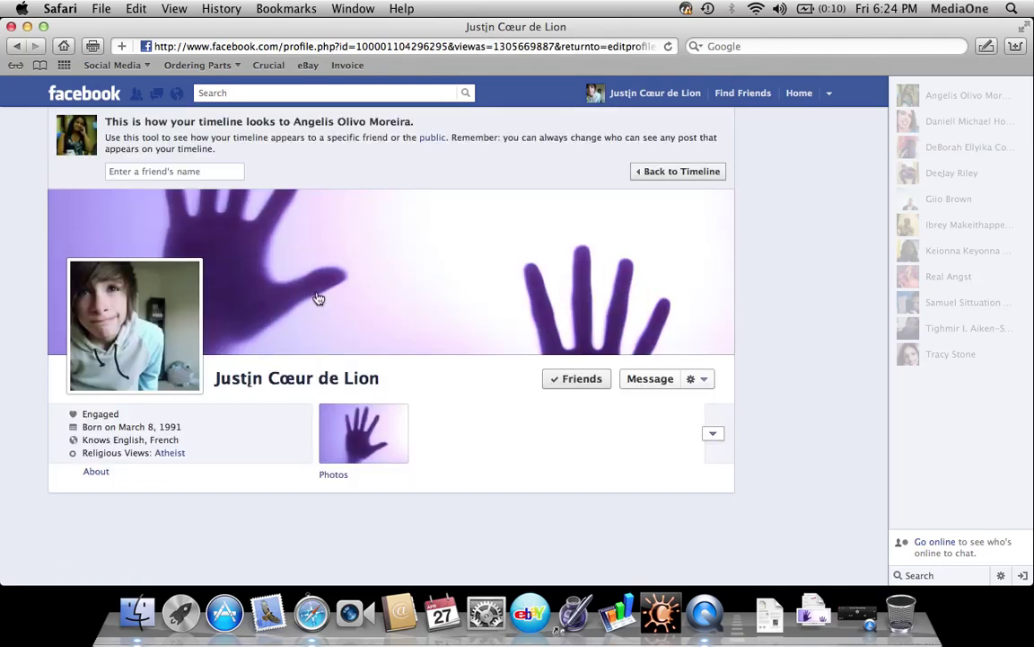
pyautogui.scroll(-4, 354, 398)
pyautogui.scroll(-10, 354, 397)
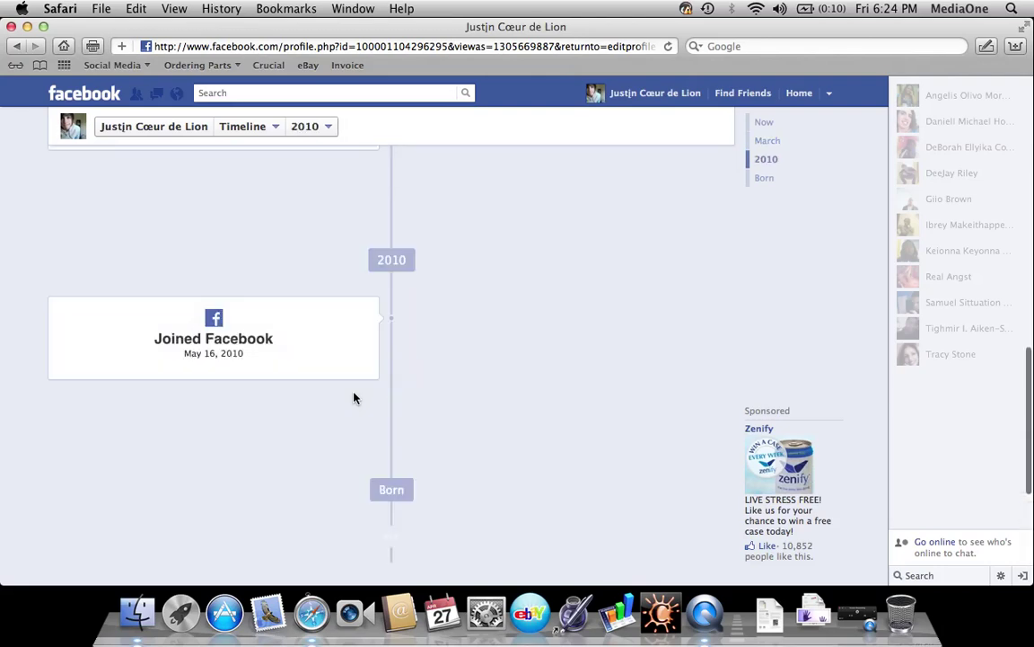
pyautogui.scroll(15, 354, 398)
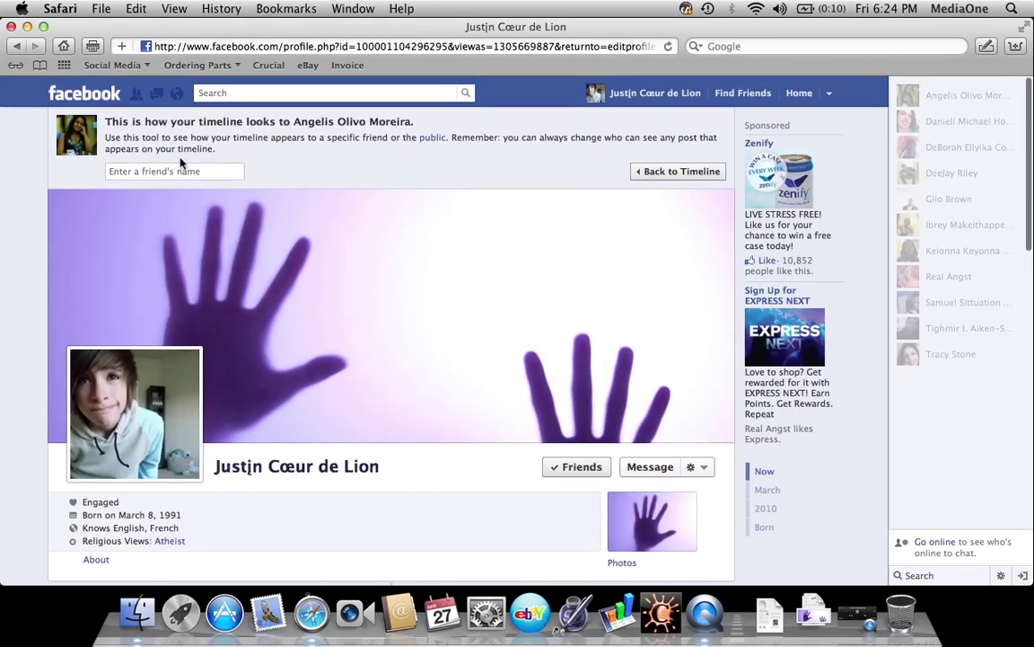
# Preview the timeline as a second friend, showing only gender, mutual friends and photos
pyautogui.click(180, 169)
pyautogui.write('Tighmir')
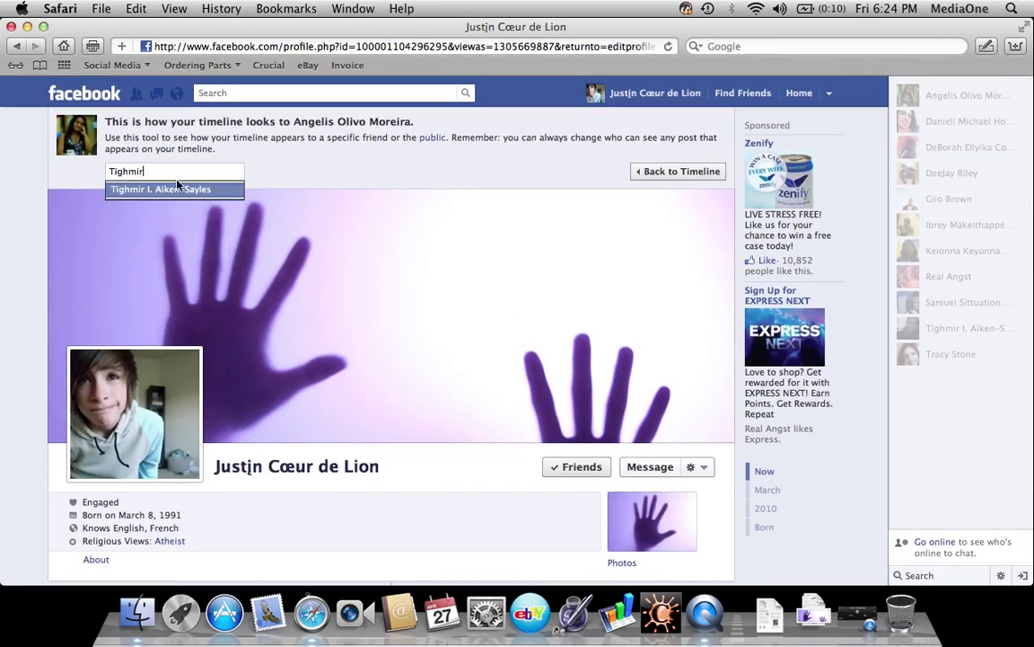
pyautogui.click(176, 190)
pyautogui.scroll(-1, 377, 386)
pyautogui.scroll(-10, 383, 398)
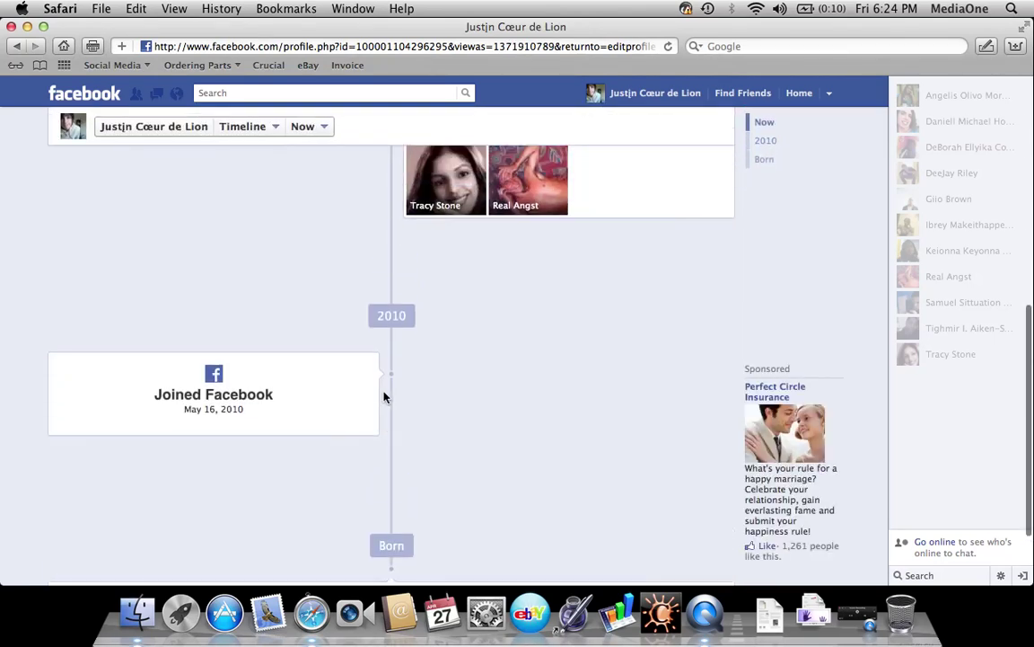
pyautogui.scroll(10, 384, 397)
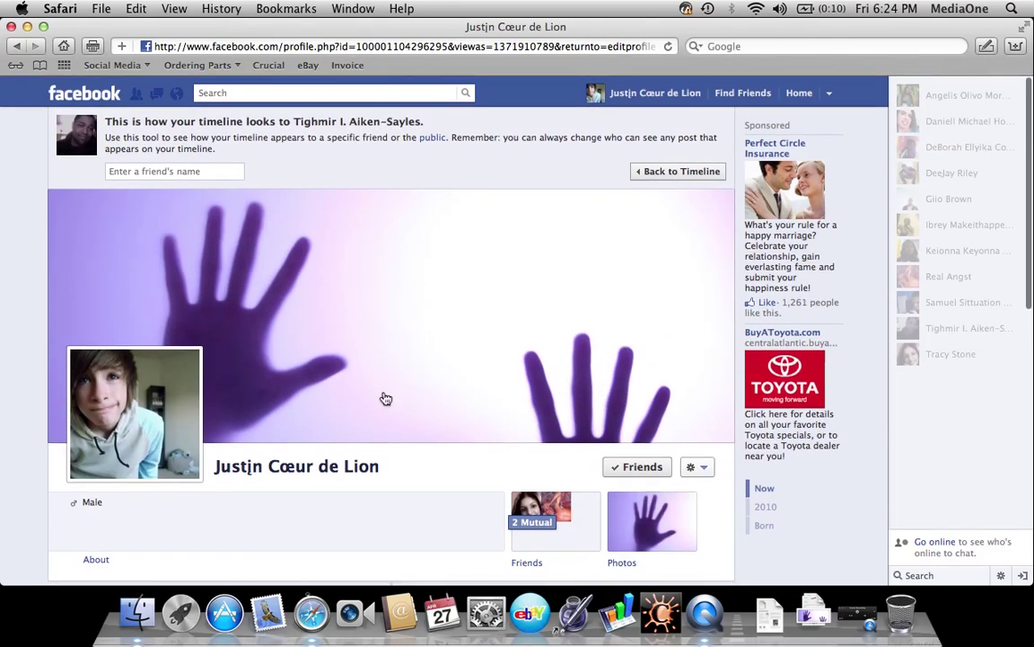
# Verify the profile picture's audience is Friends except Restricted, save it, and close the viewer
pyautogui.click(89, 97)
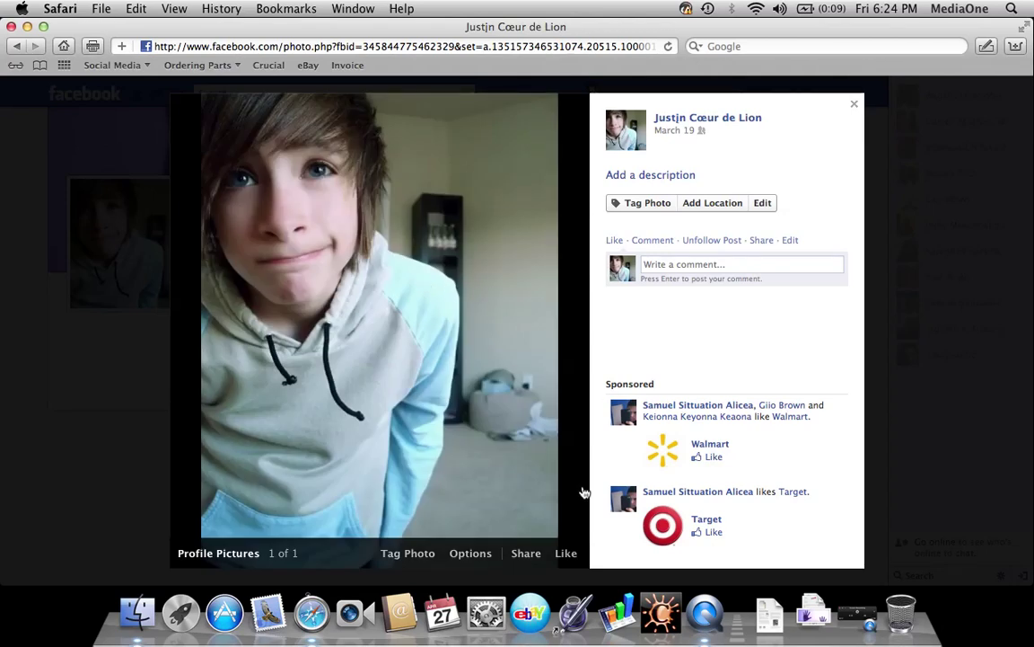
pyautogui.click(474, 554)
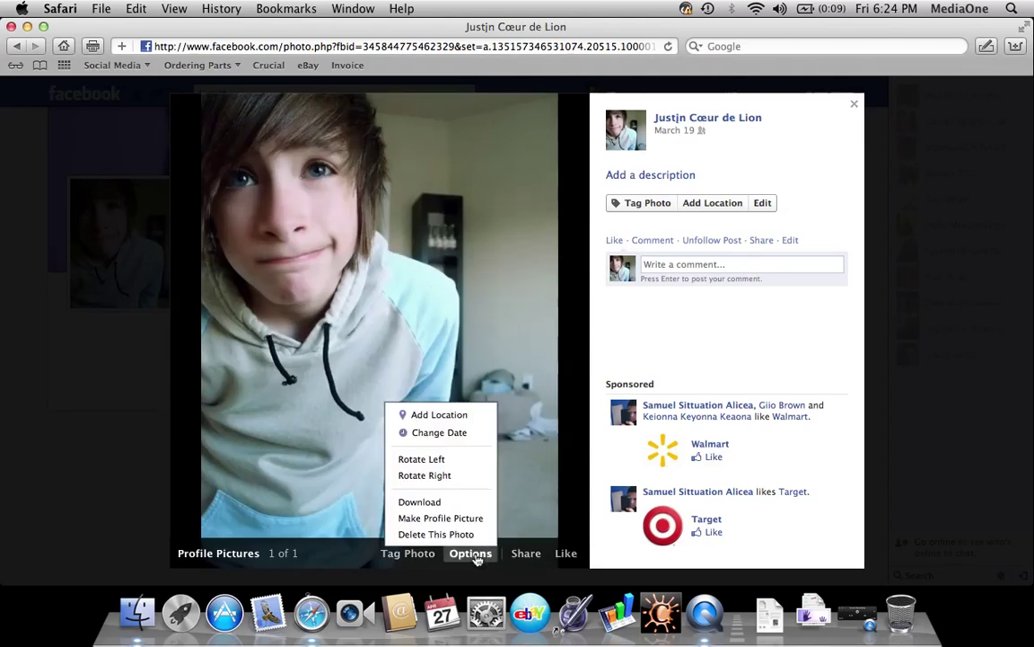
pyautogui.click(763, 203)
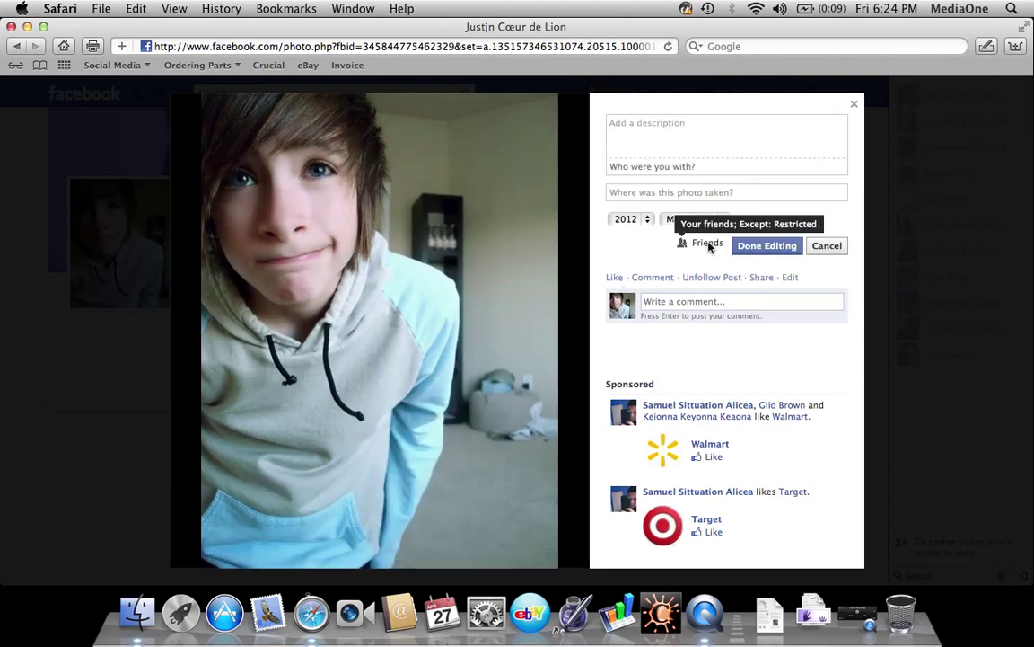
pyautogui.click(790, 252)
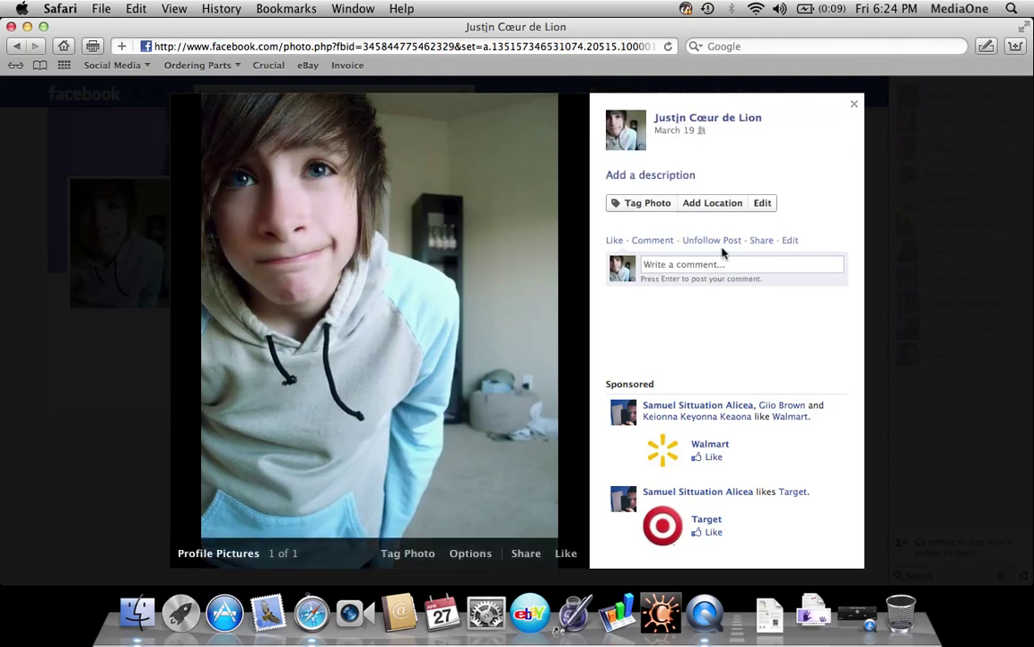
pyautogui.click(468, 556)
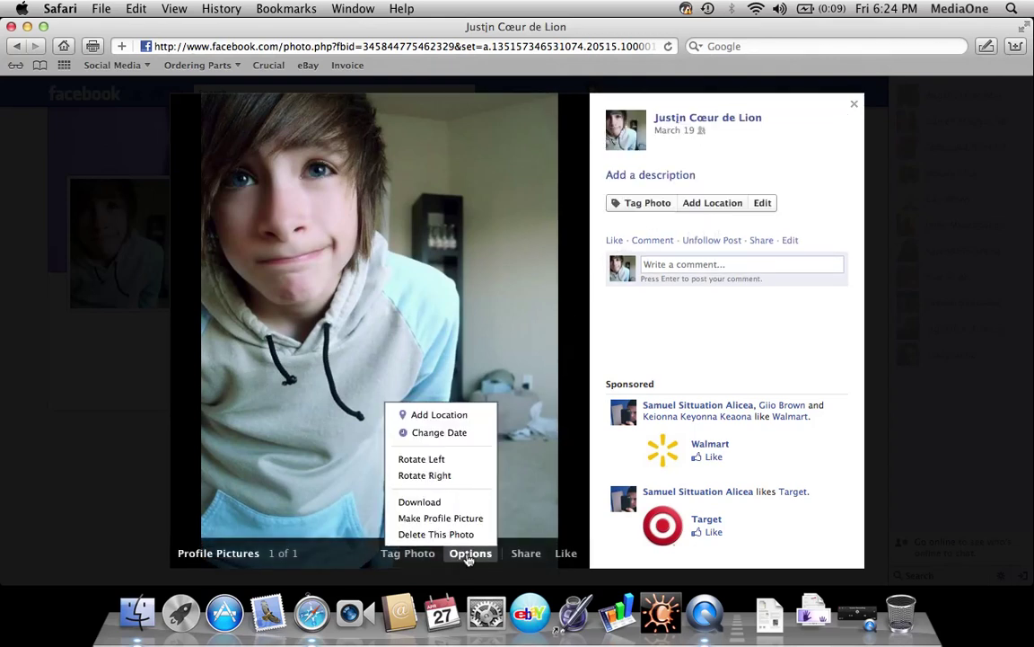
pyautogui.click(468, 556)
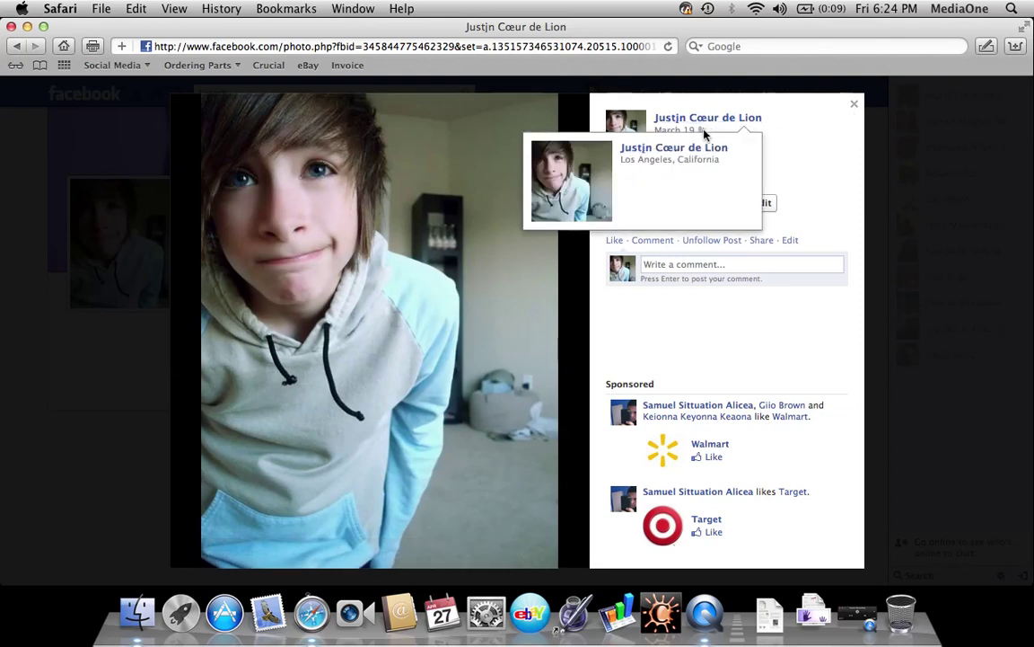
pyautogui.click(855, 104)
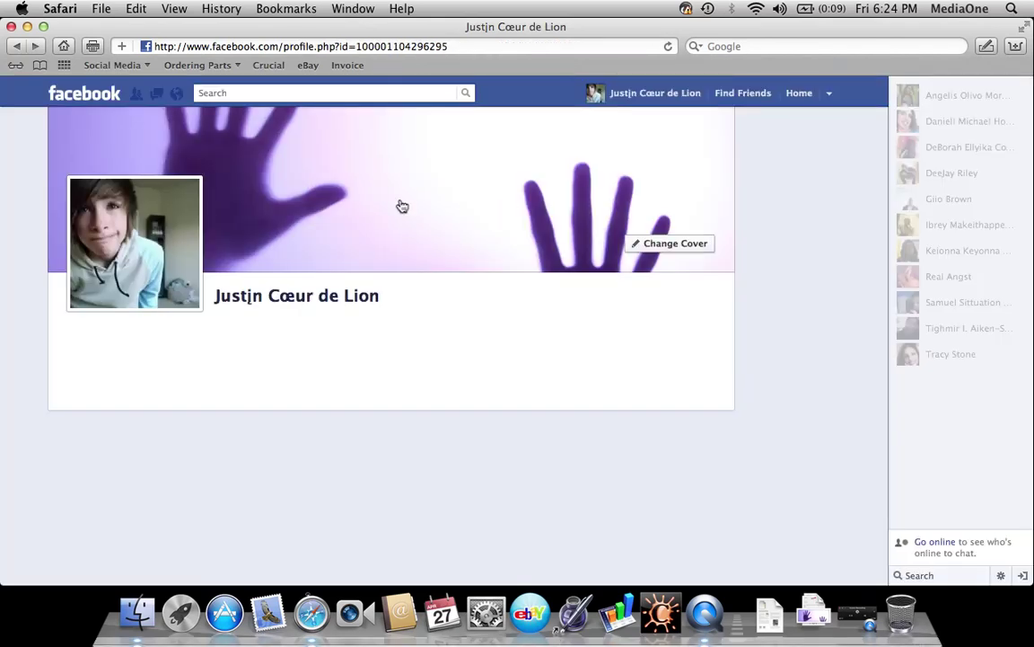
# On the profile's Photos page, set the Profile Pictures album audience to Only Me
pyautogui.click(90, 90)
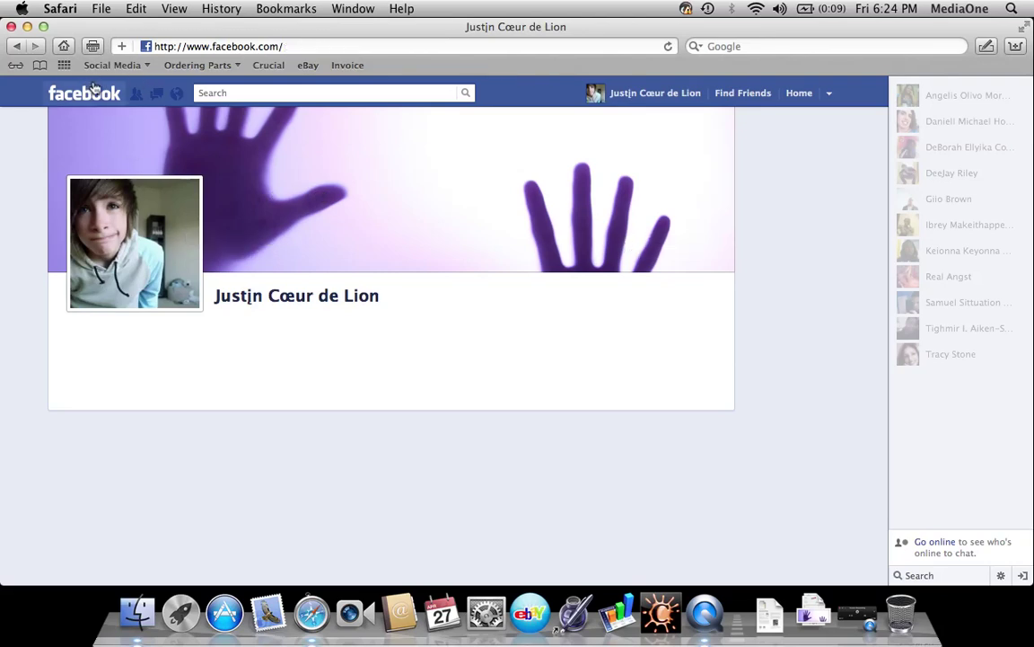
pyautogui.click(115, 132)
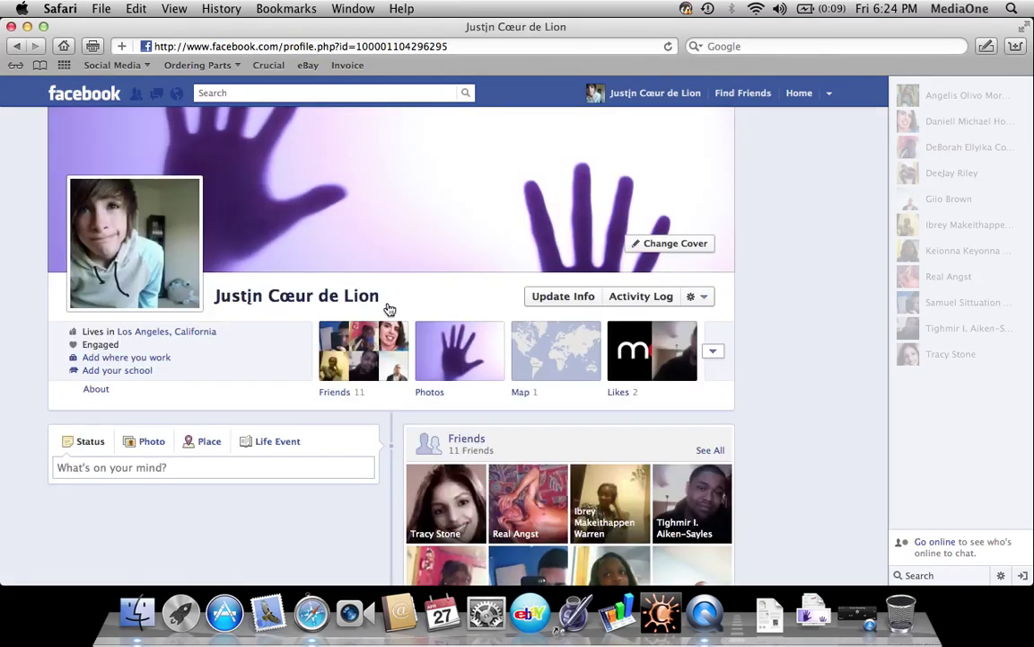
pyautogui.click(433, 397)
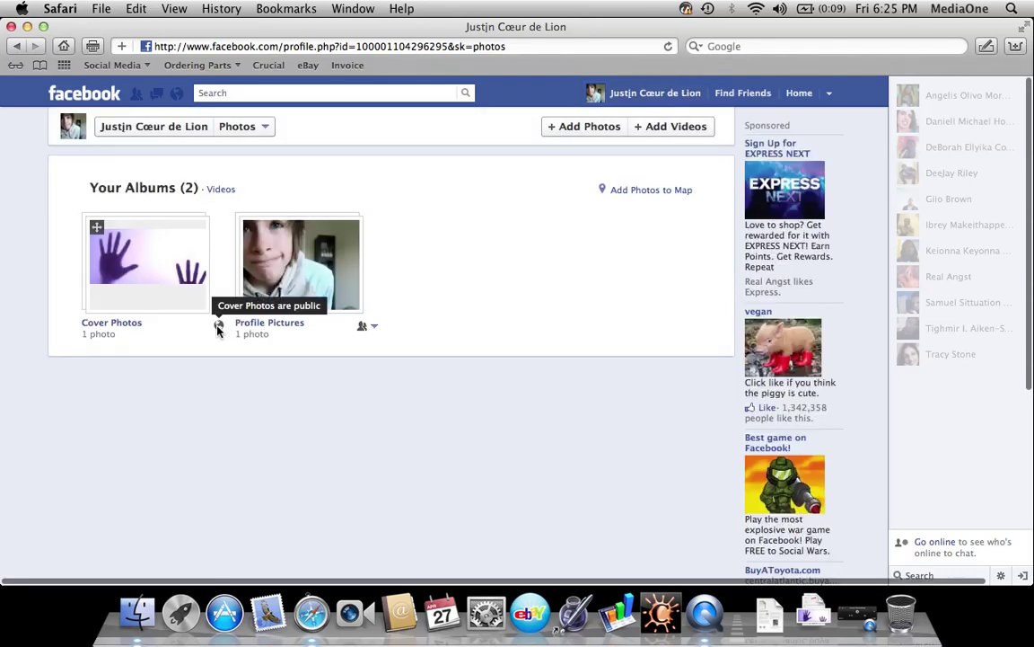
pyautogui.click(370, 330)
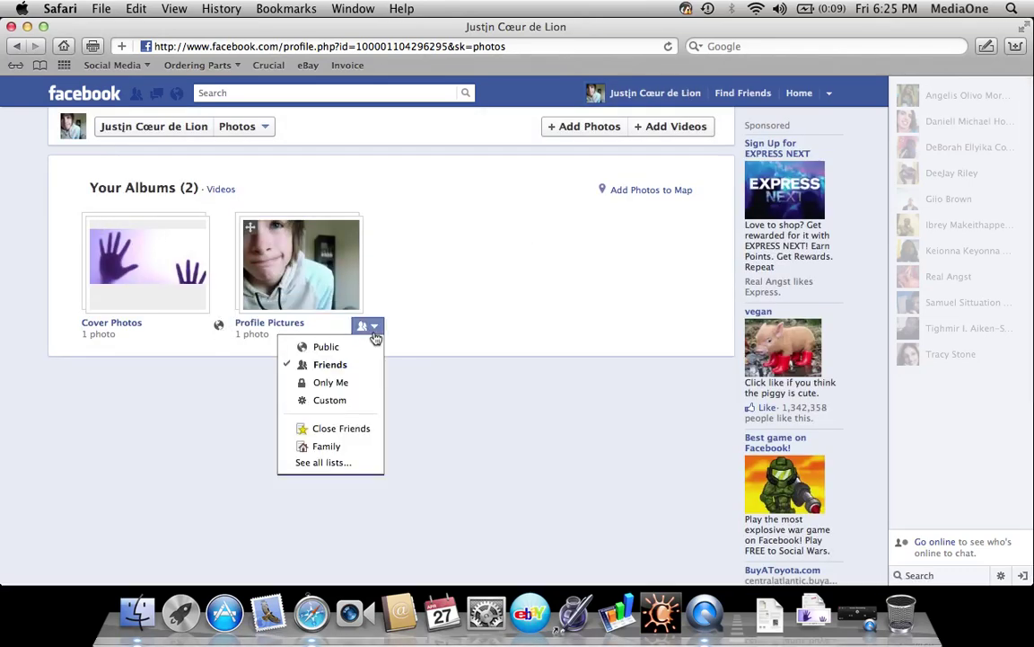
pyautogui.click(331, 384)
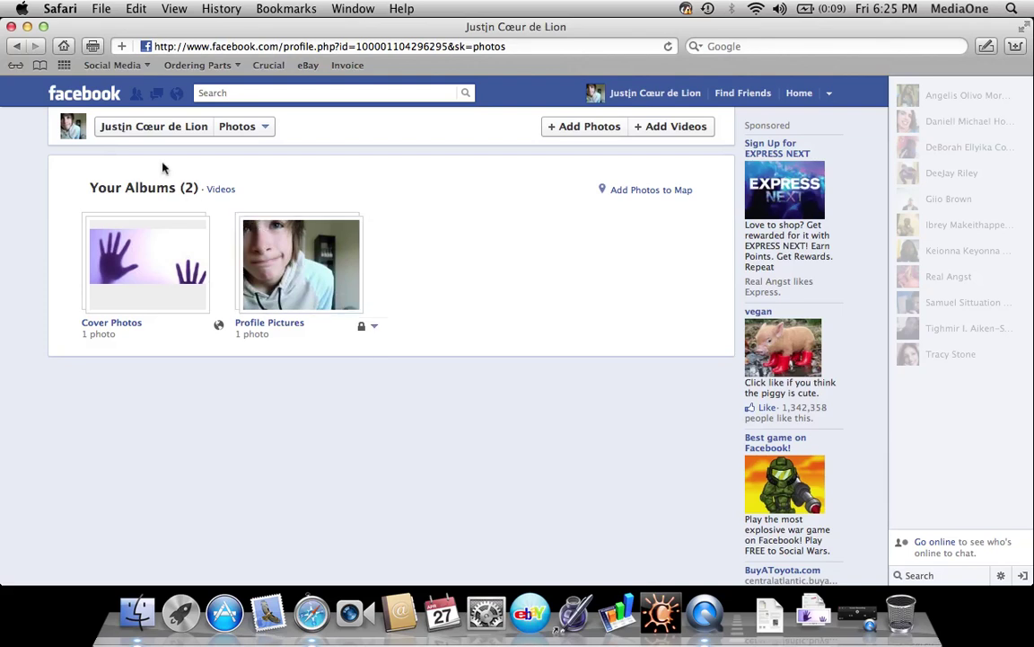
pyautogui.click(603, 93)
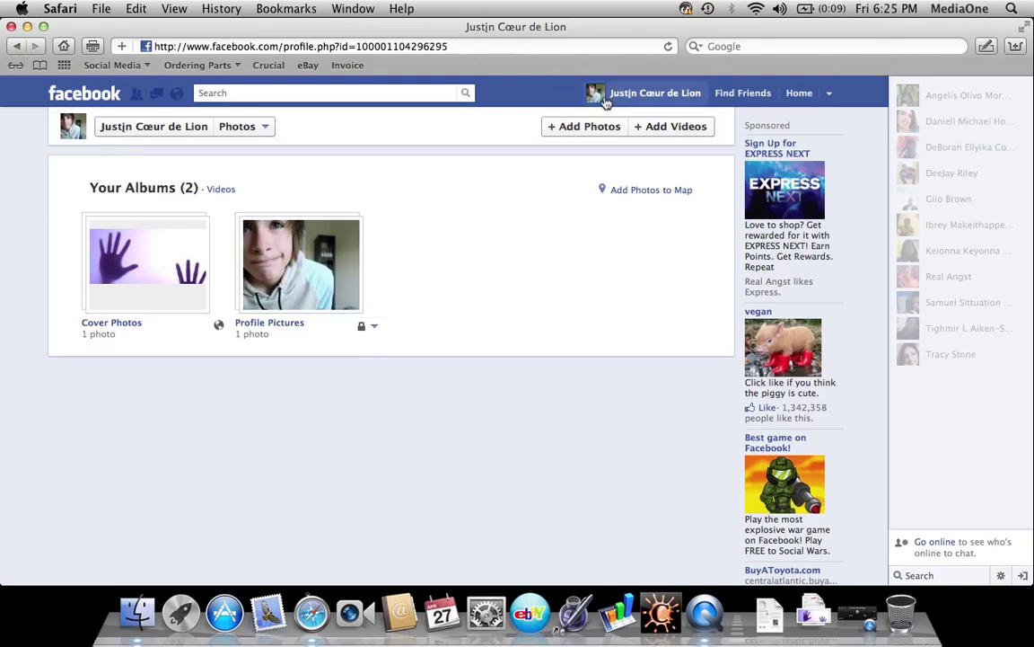
pyautogui.click(698, 297)
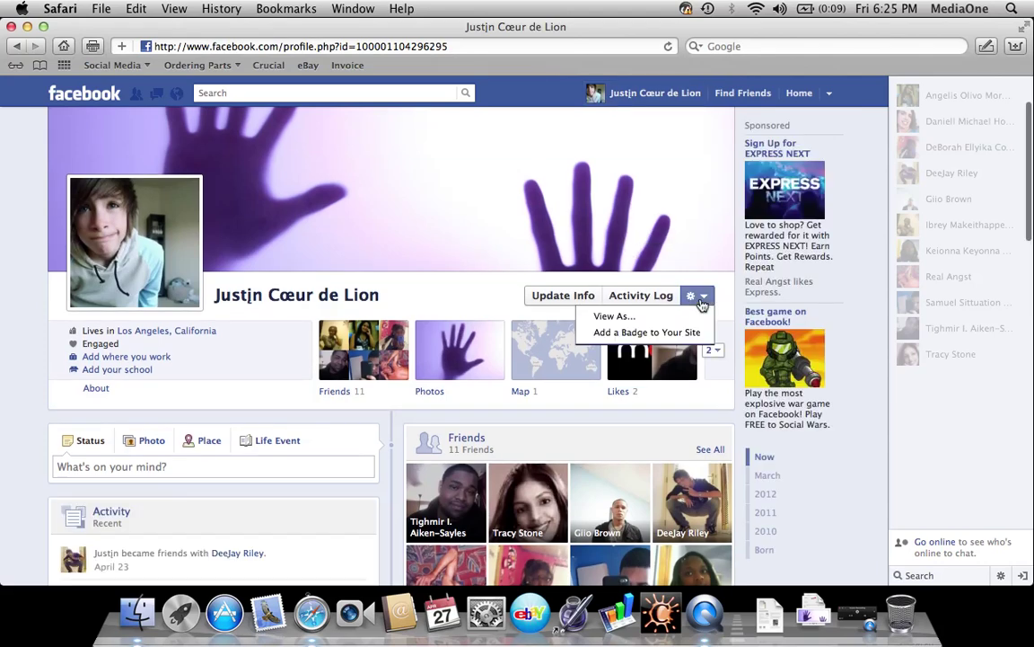
pyautogui.click(687, 316)
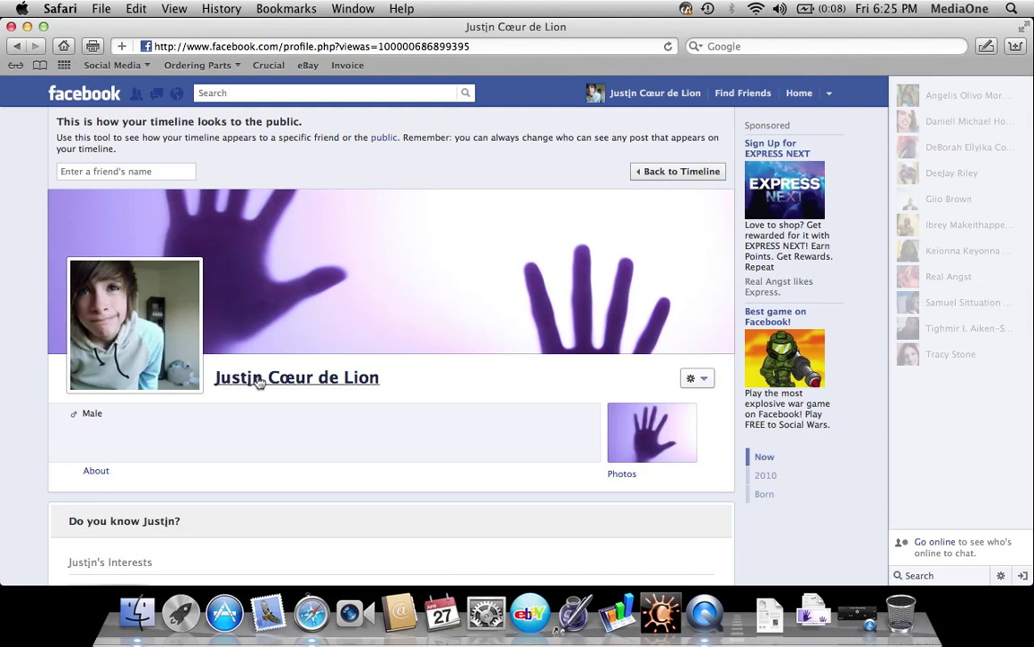
pyautogui.click(667, 174)
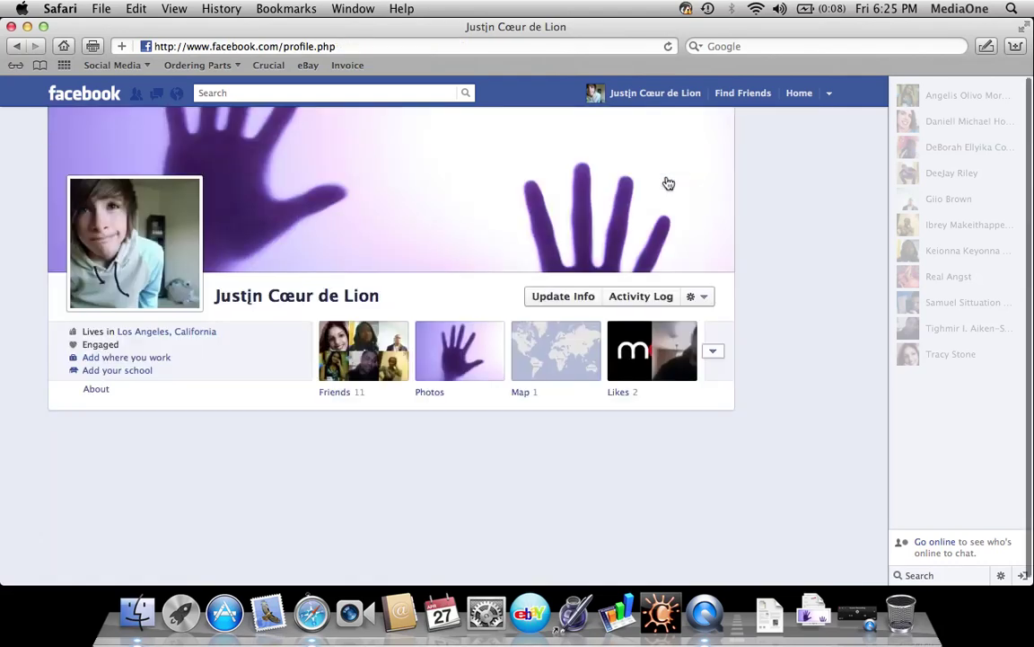
pyautogui.click(431, 393)
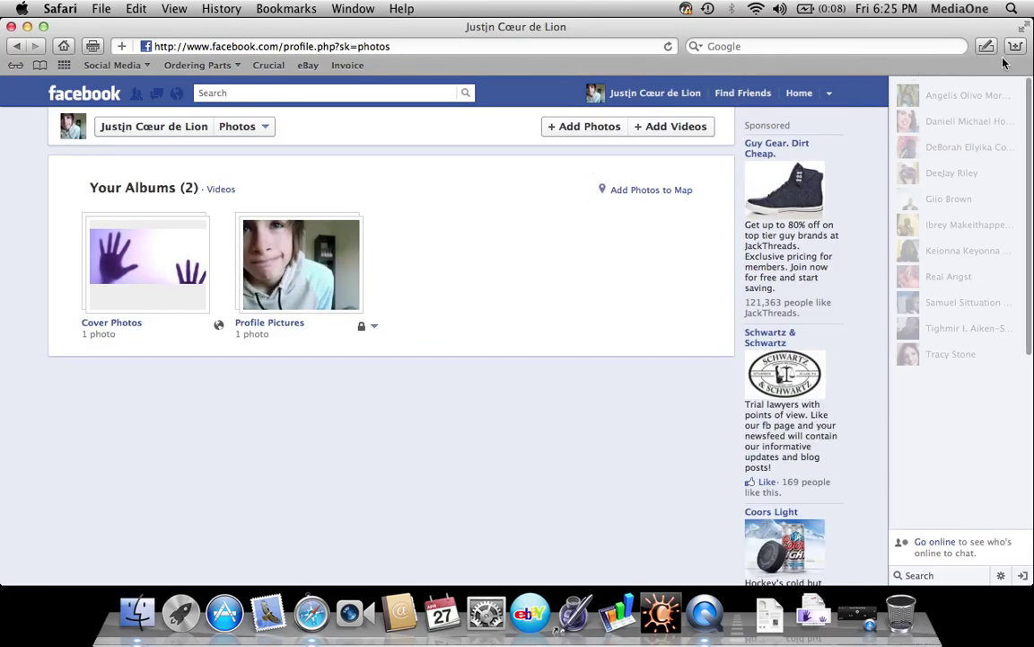
# Search Google for 'barack obama' in a new browser tab
pyautogui.press('super+t')
pyautogui.click(920, 45)
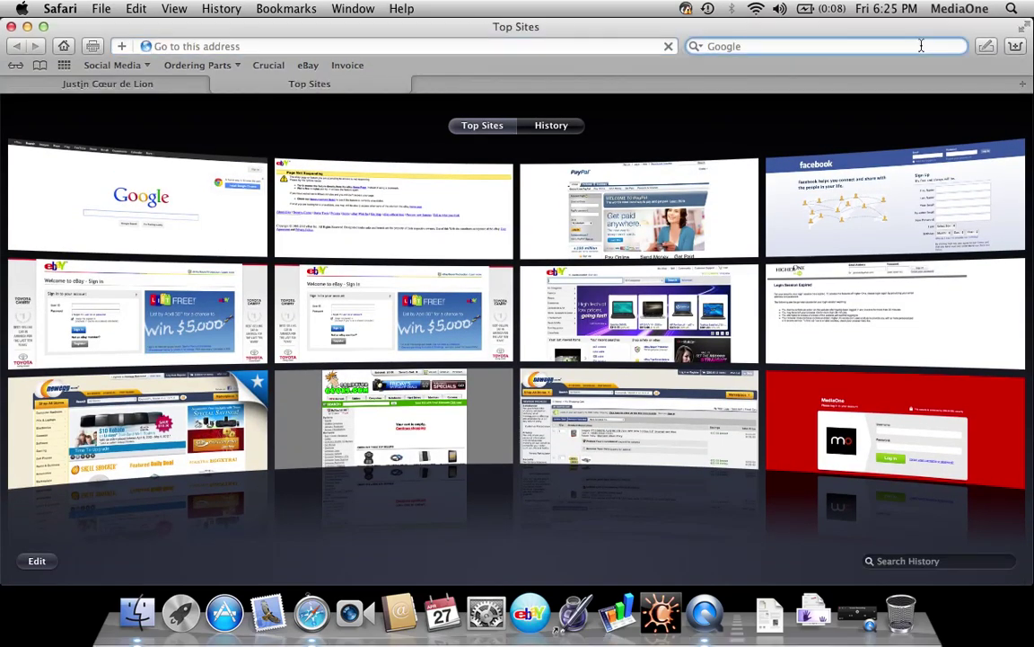
pyautogui.write('barack ab')
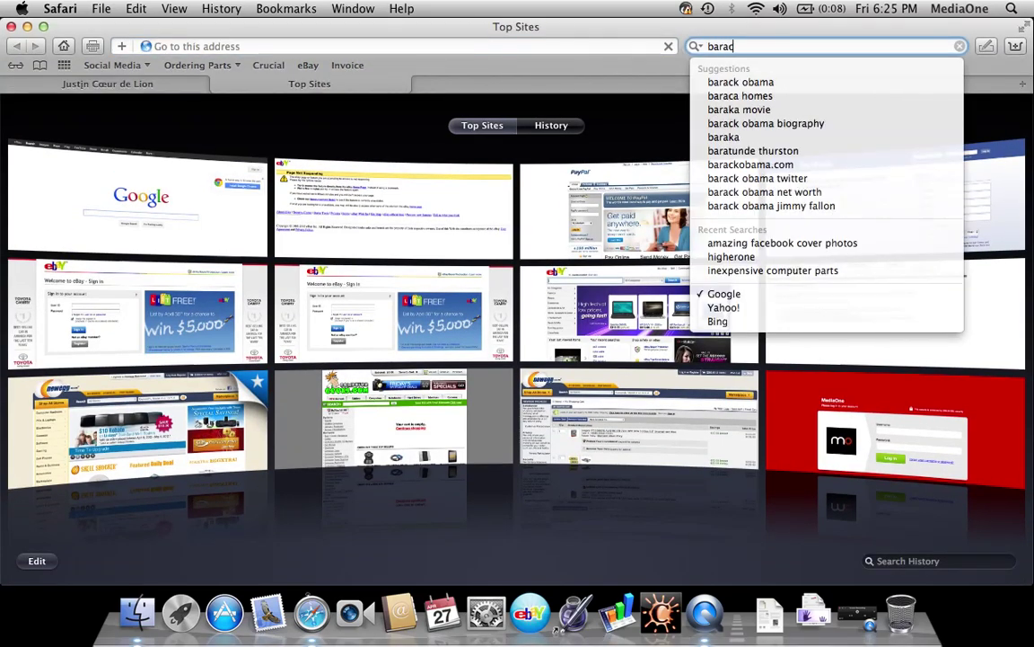
pyautogui.press('BackSpace')
pyautogui.press('BackSpace')
pyautogui.write('obama')
pyautogui.press('Return')
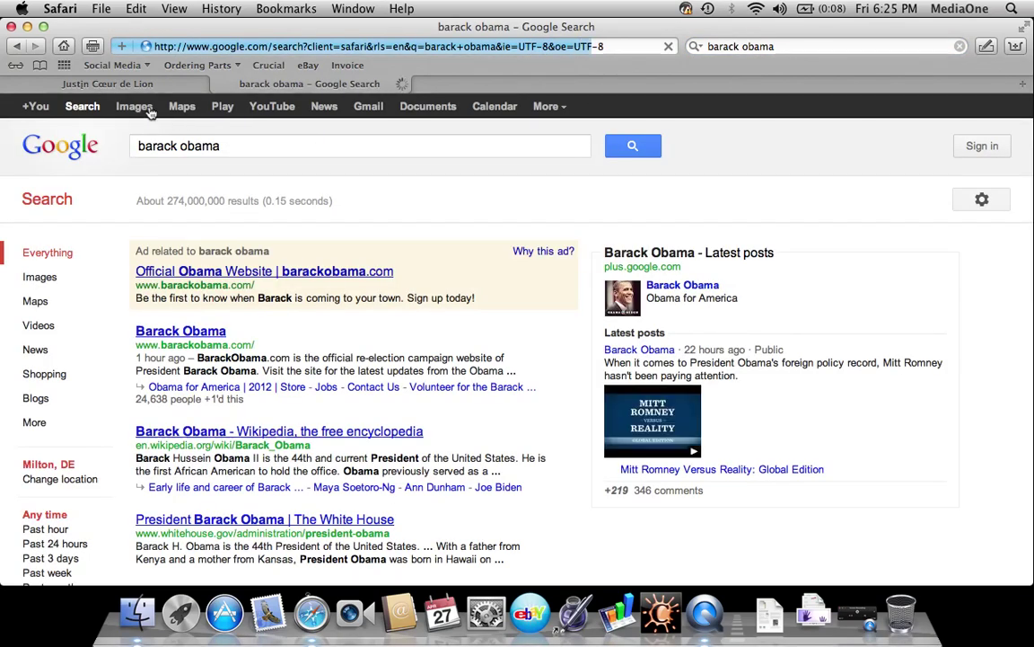
# Save the first official portrait from the image results to the Downloads folder
pyautogui.click(139, 107)
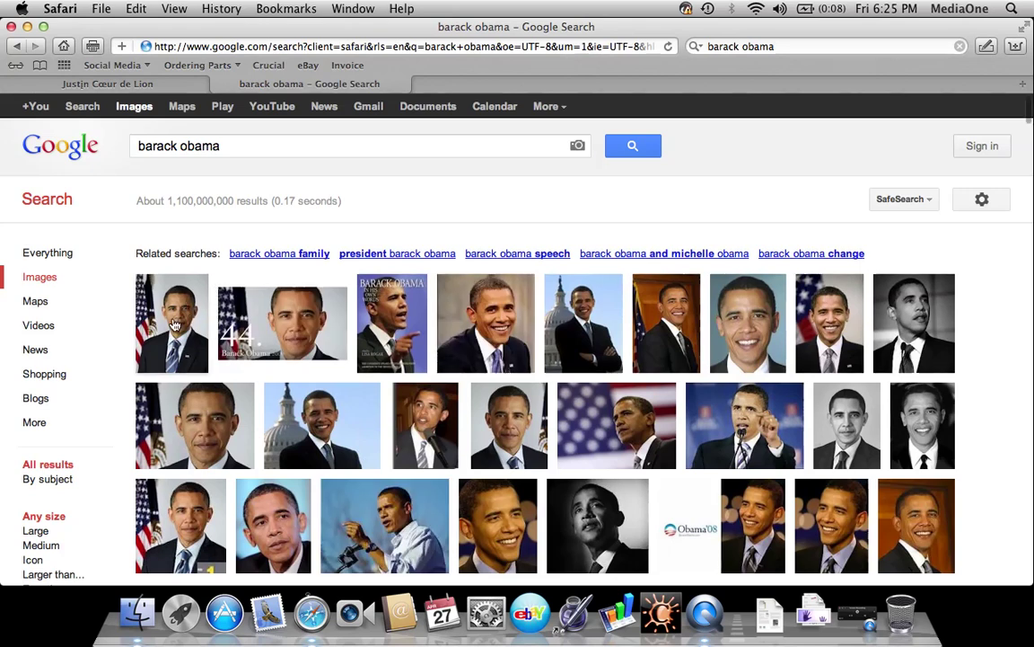
pyautogui.moveTo(188, 308)
pyautogui.click(157, 294)
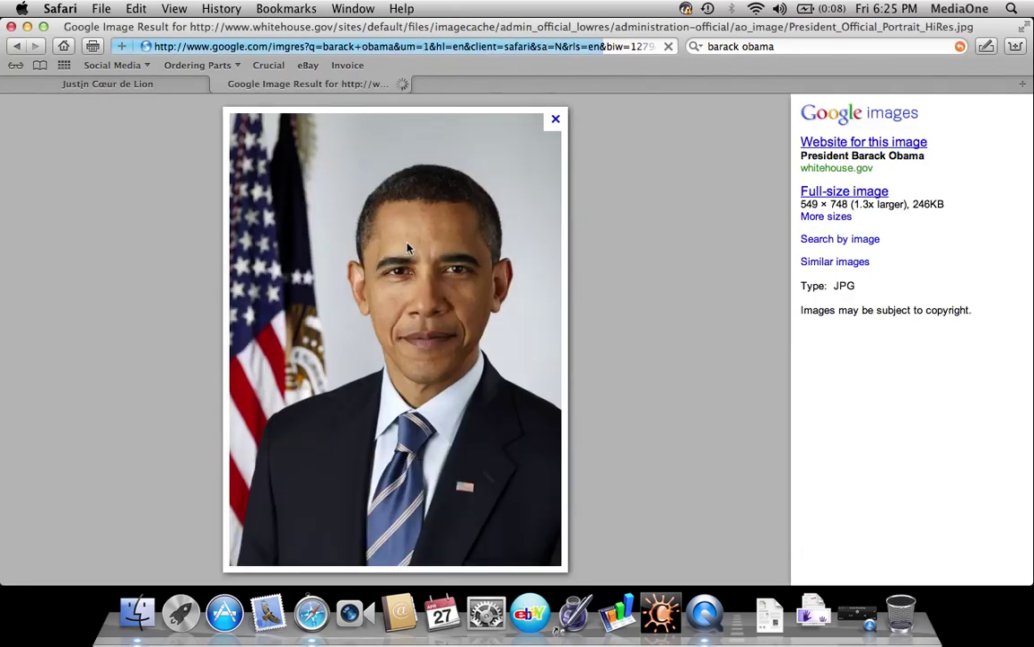
pyautogui.rightClick(409, 240)
pyautogui.click(449, 296)
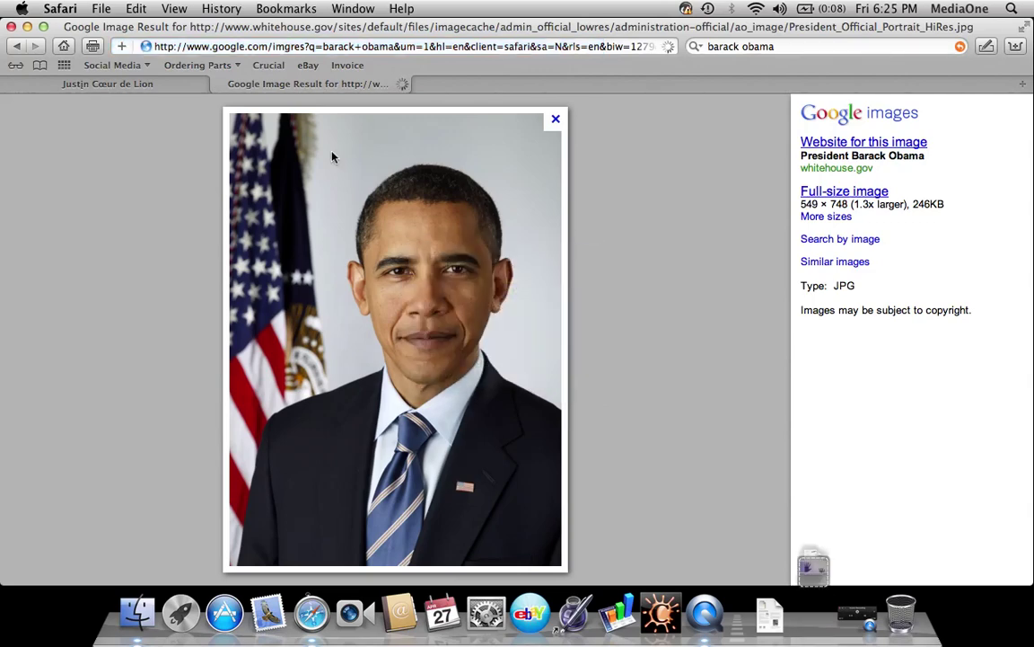
pyautogui.click(209, 82)
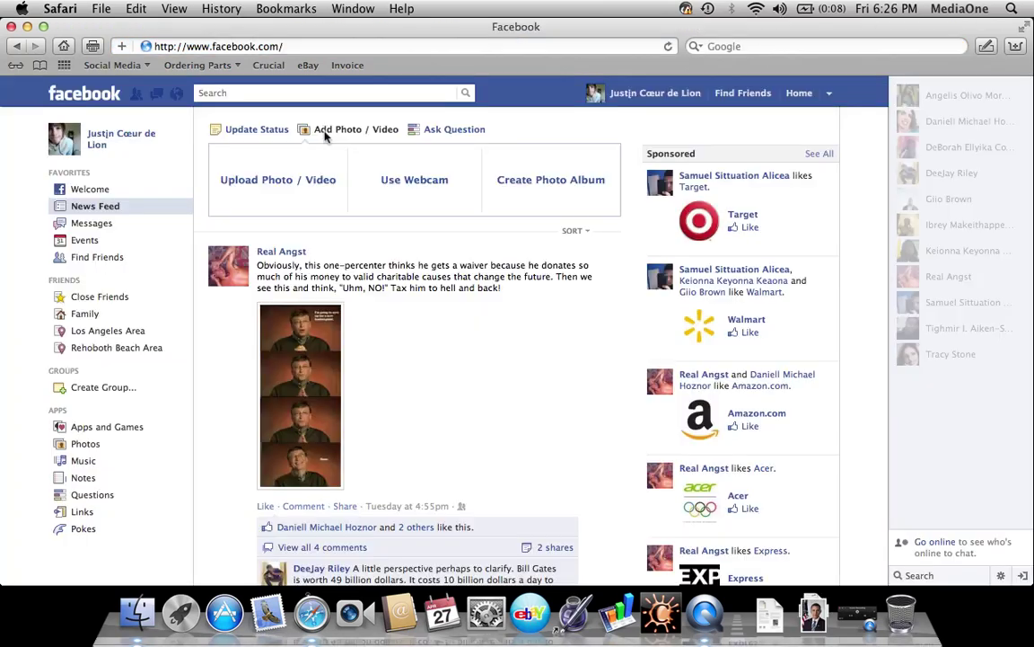
# Attach the downloaded president portrait from Downloads to a new photo post
pyautogui.click(299, 177)
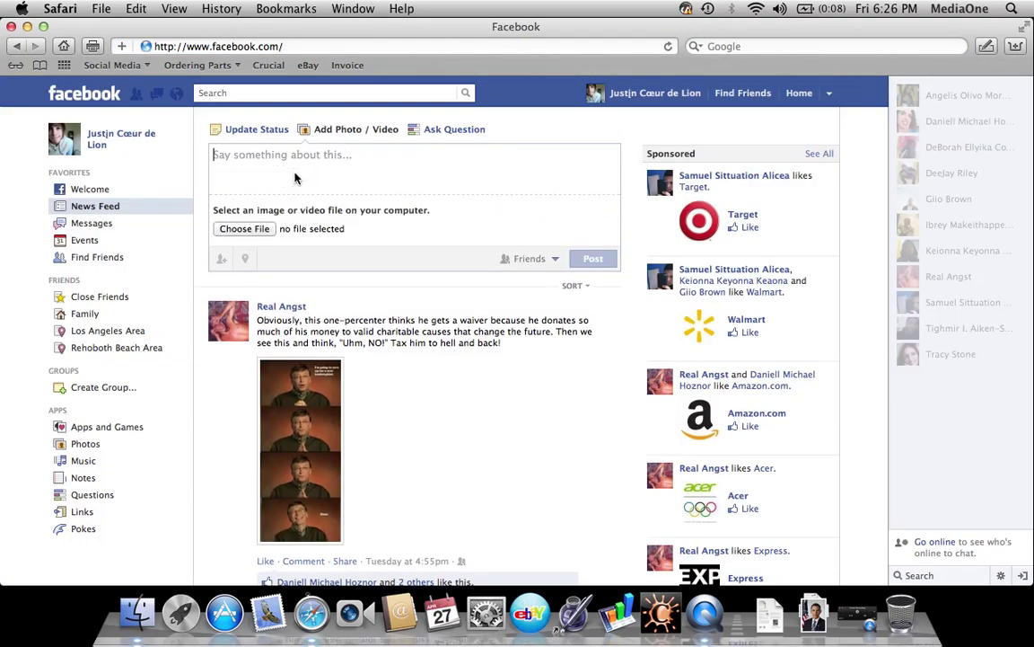
pyautogui.click(251, 230)
pyautogui.click(341, 216)
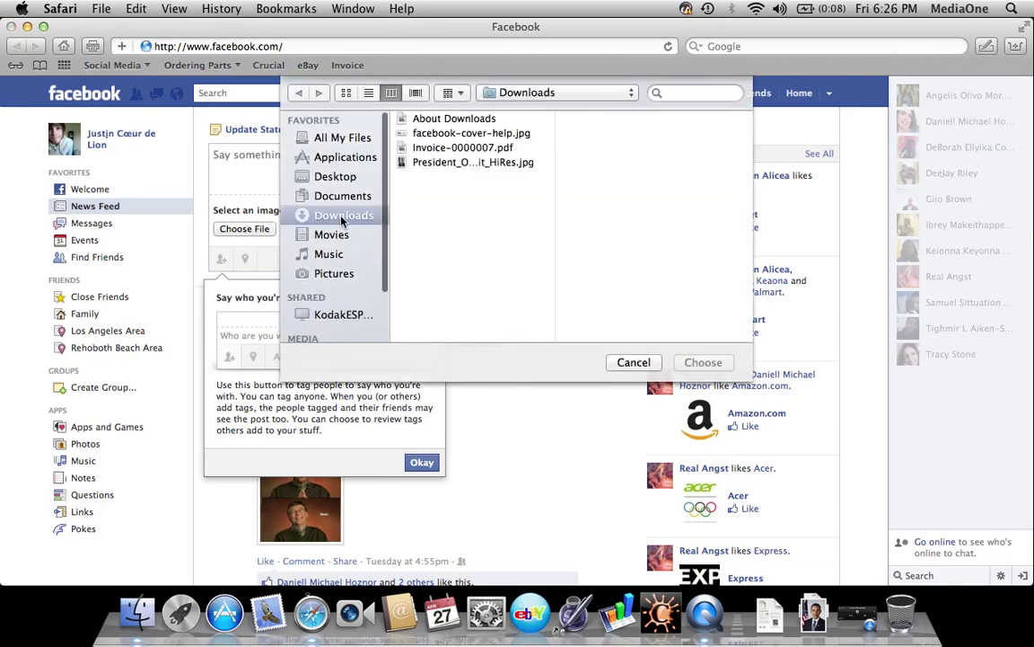
pyautogui.click(483, 163)
pyautogui.press('Return')
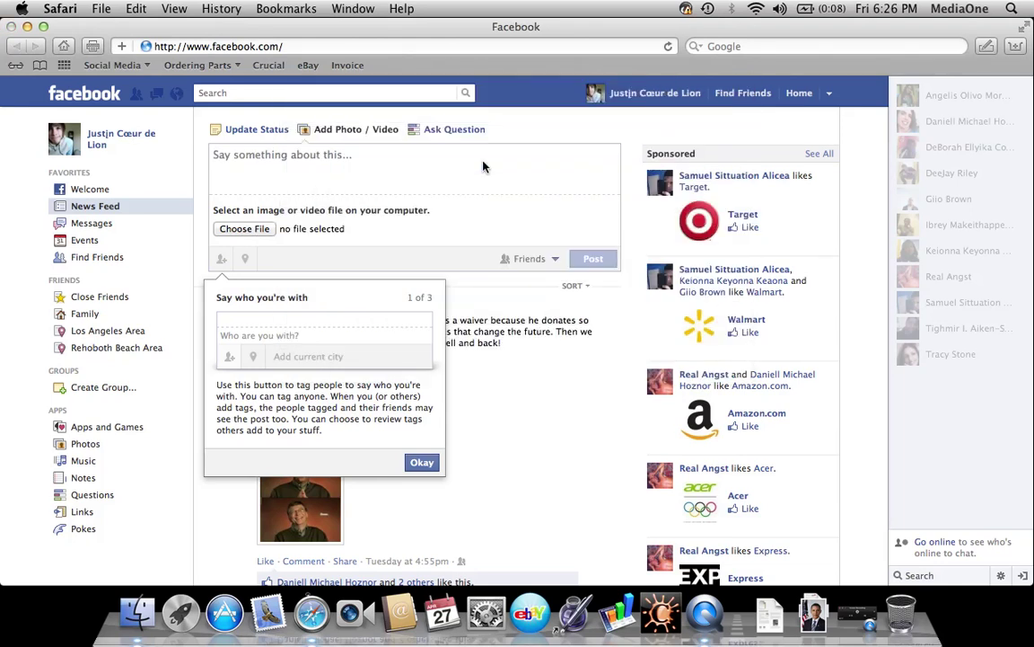
# Caption the post 'Our President', limit it to Only Me, and publish it
pyautogui.click(540, 165)
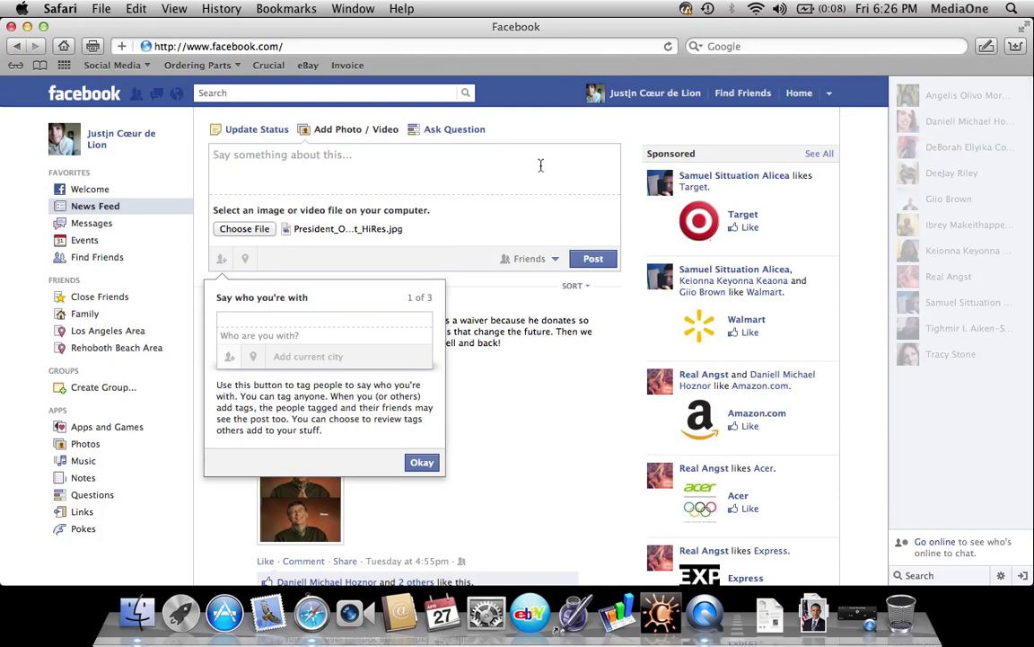
pyautogui.write('Our President')
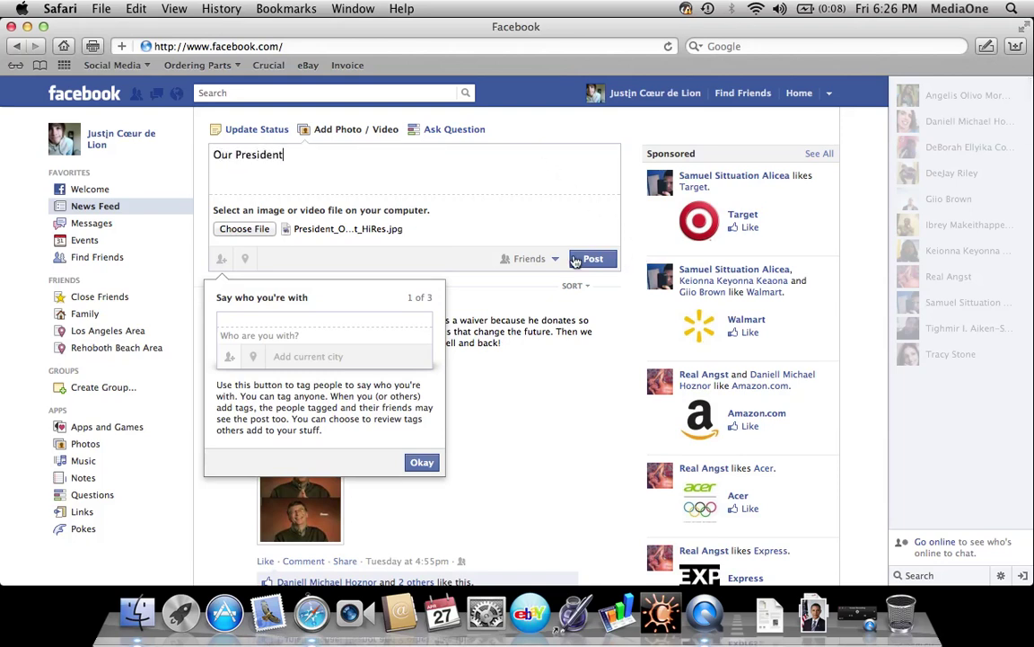
pyautogui.click(543, 262)
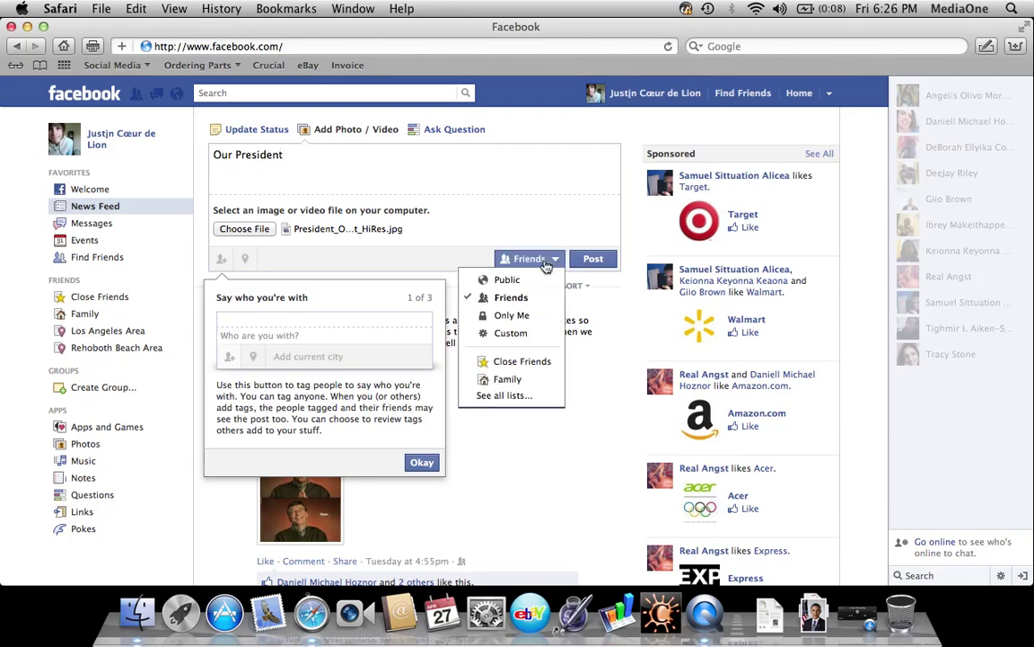
pyautogui.click(521, 315)
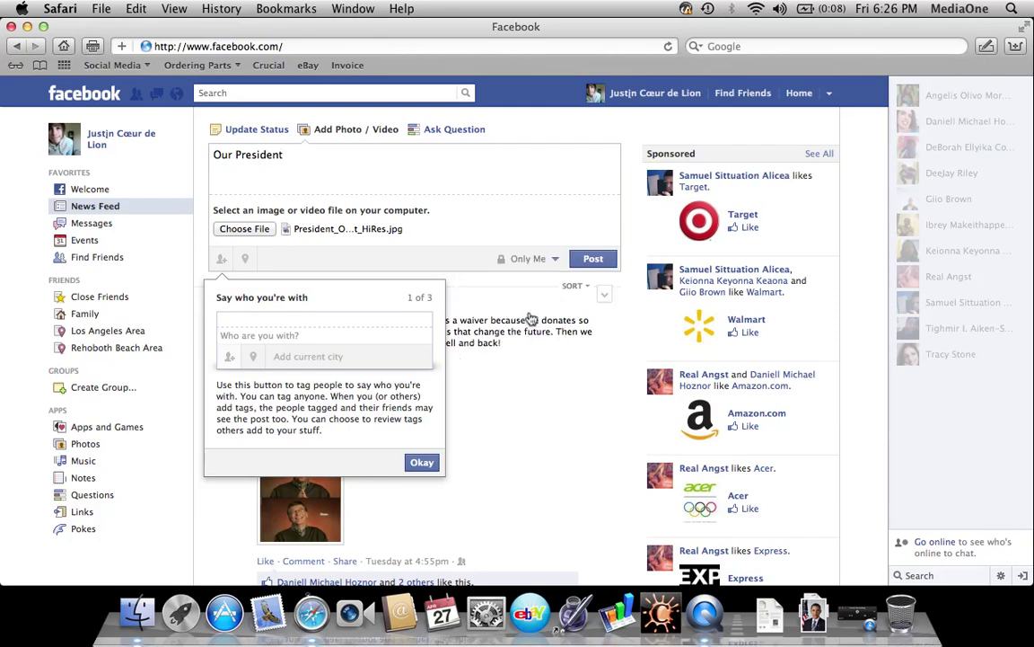
pyautogui.click(585, 260)
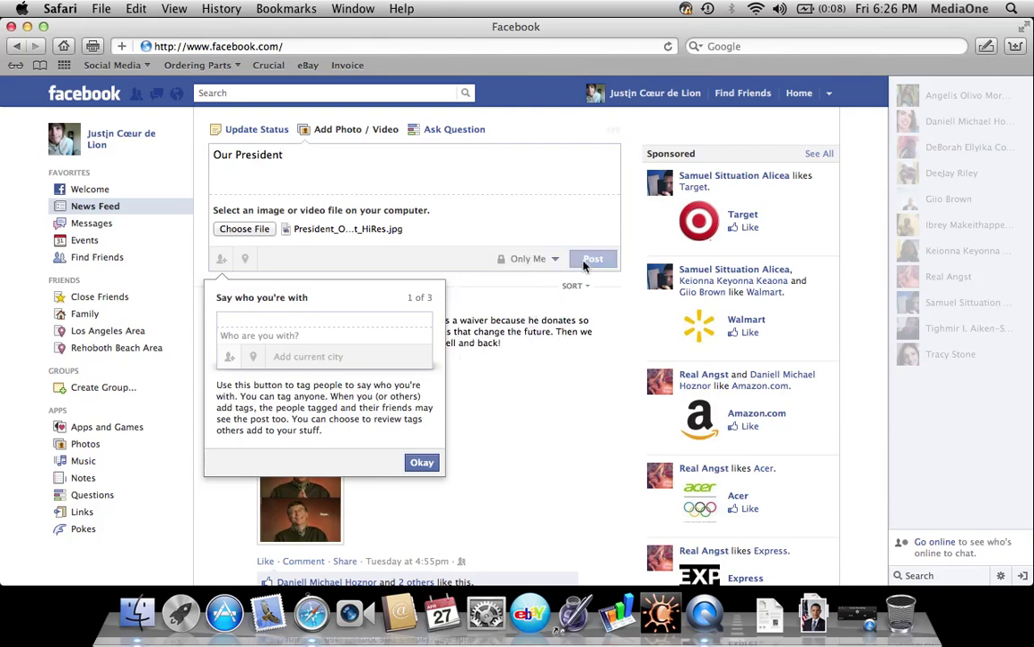
pyautogui.click(422, 461)
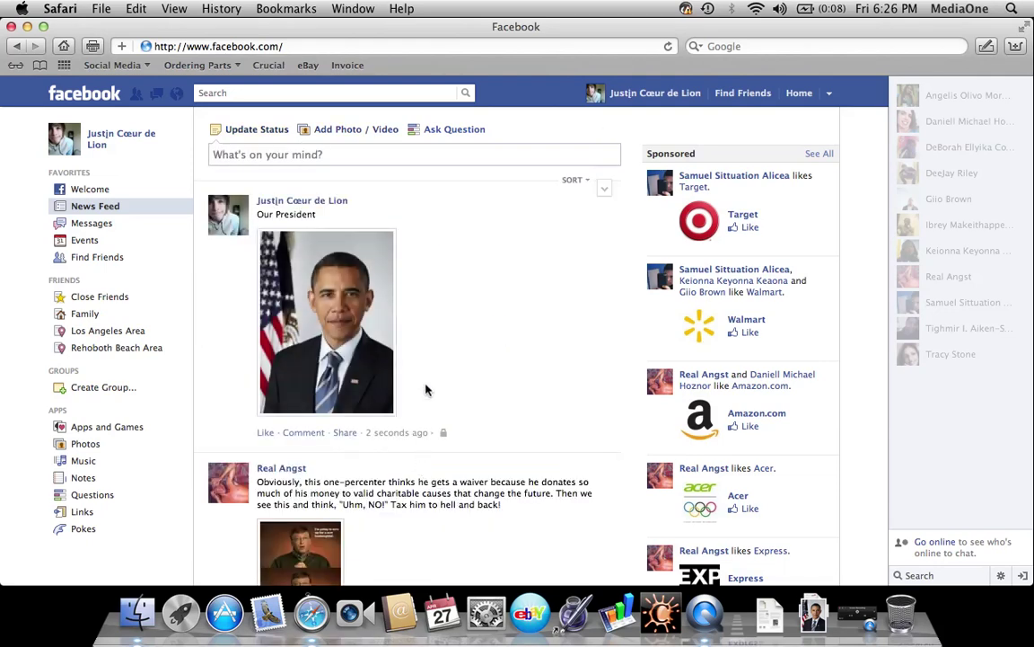
# Go from the posted photo to the profile's Photos page listing Wall Photos, Cover Photos and Profile Pictures
pyautogui.click(357, 362)
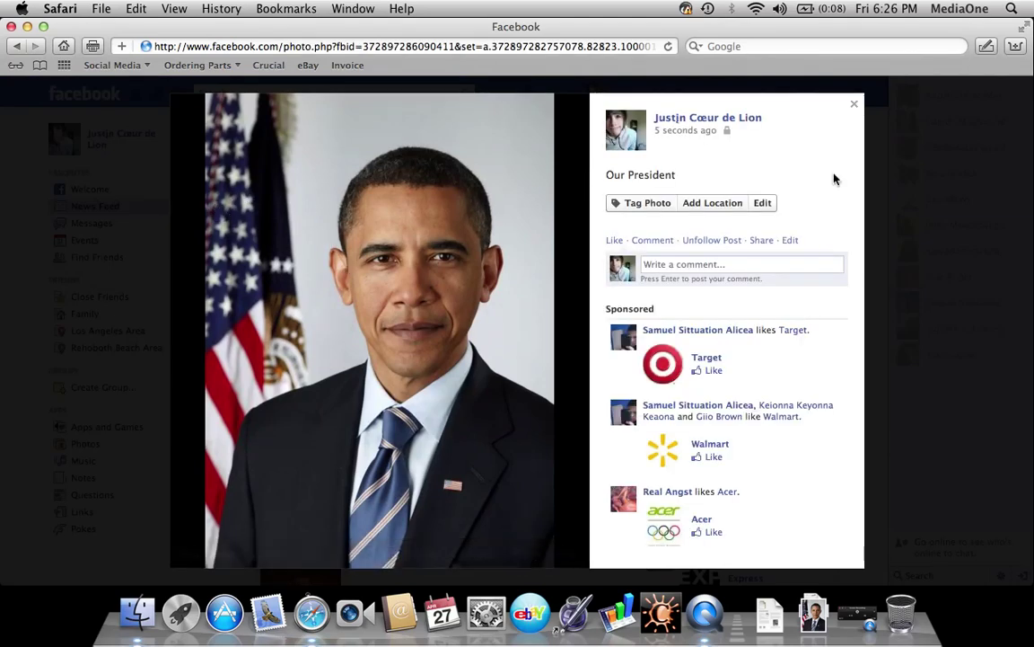
pyautogui.click(854, 105)
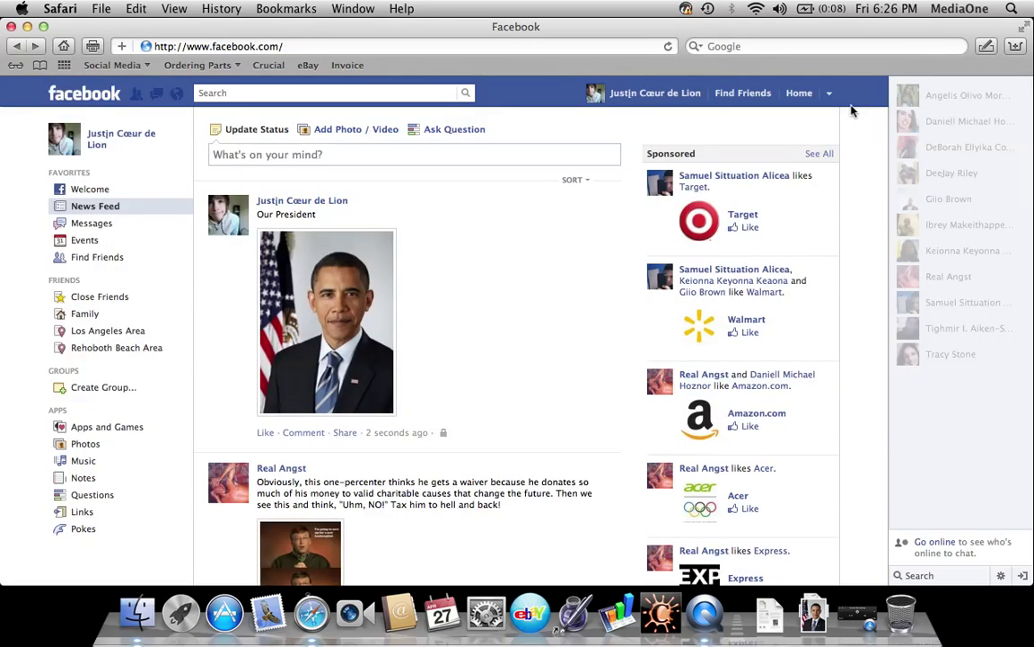
pyautogui.click(126, 139)
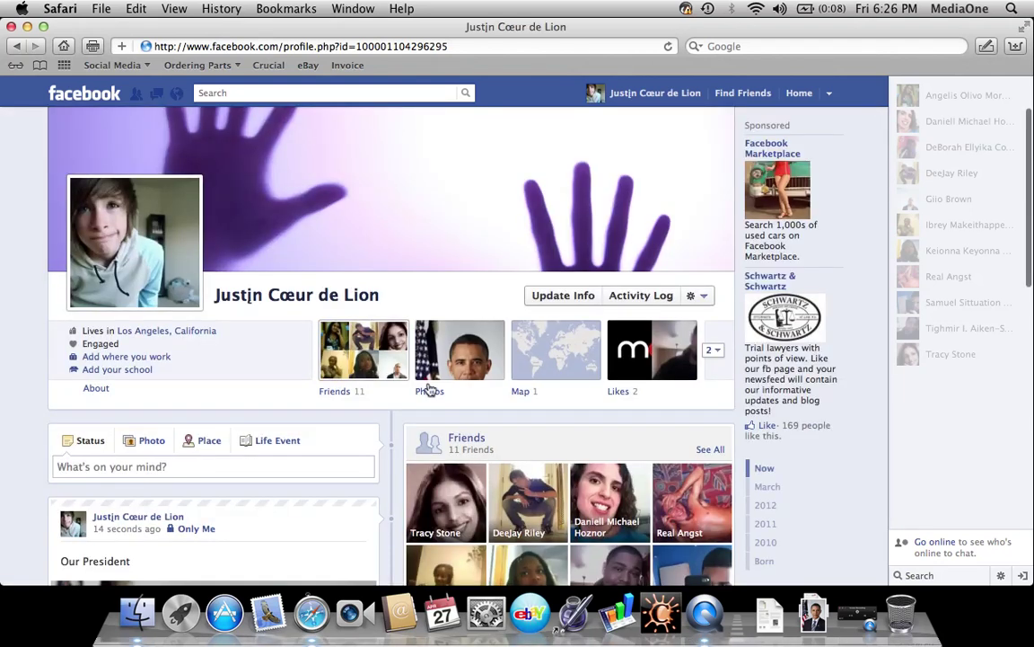
pyautogui.click(431, 392)
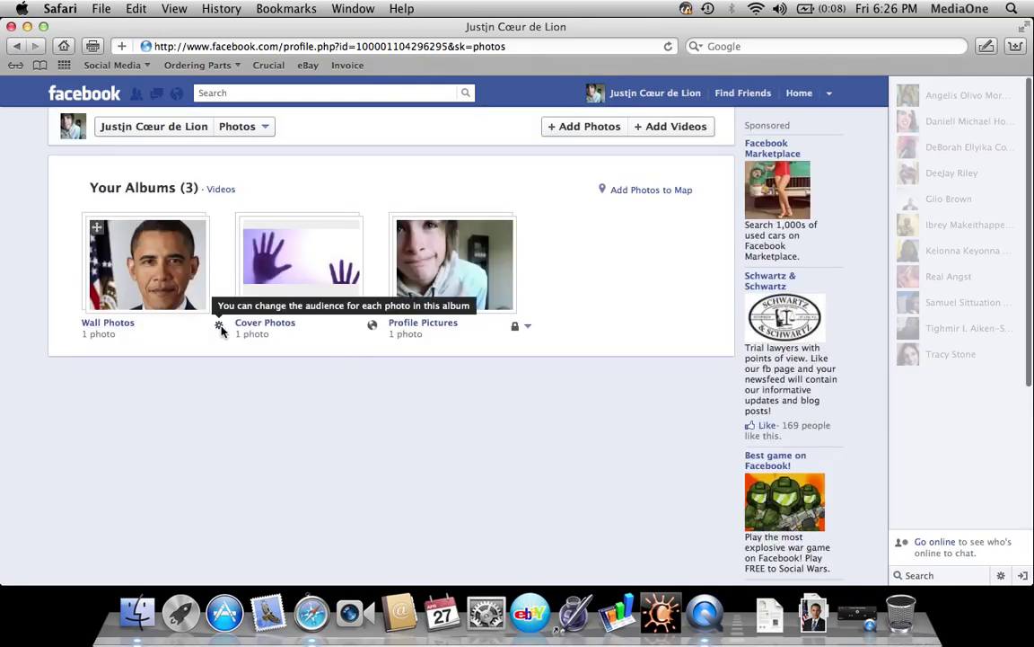
# Set the president portrait as the Wall Photos album cover and finish editing the album
pyautogui.click(180, 283)
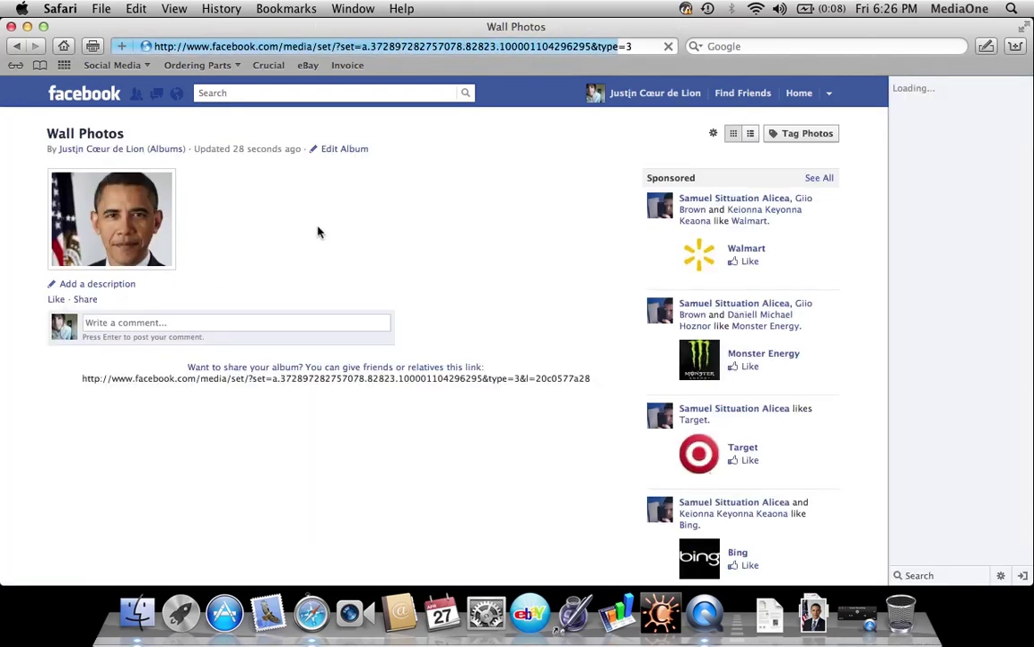
pyautogui.click(342, 151)
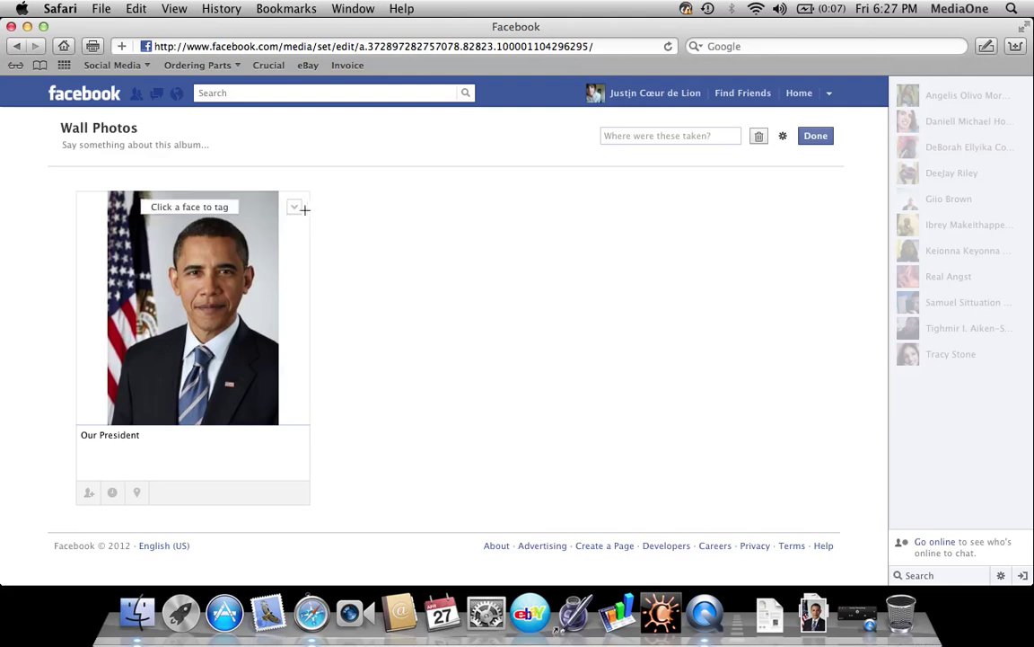
pyautogui.click(298, 213)
pyautogui.click(297, 213)
pyautogui.click(298, 213)
pyautogui.click(272, 243)
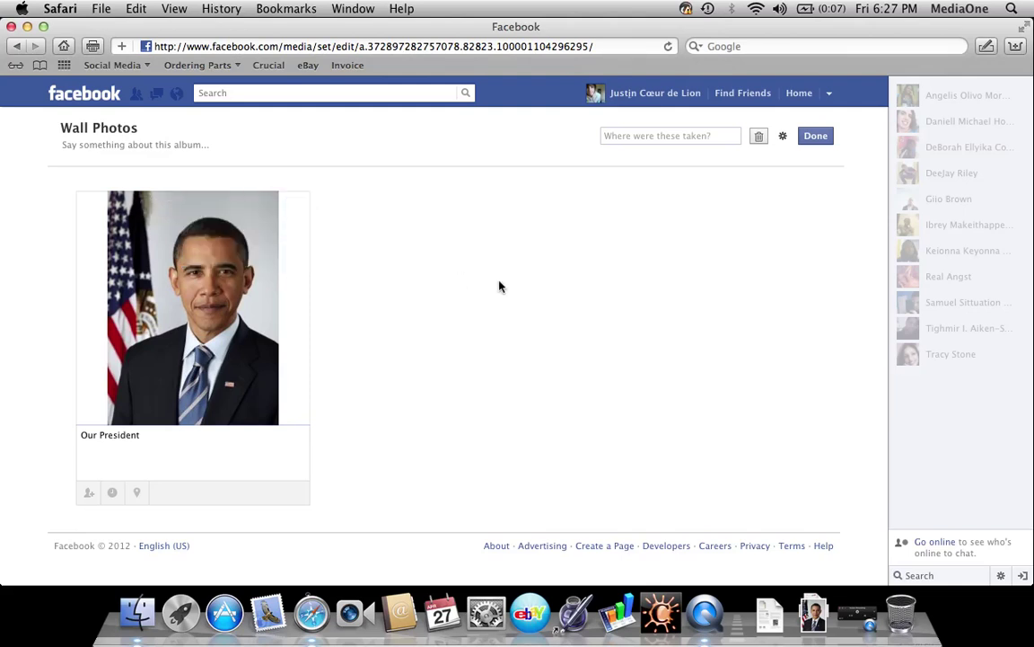
pyautogui.click(816, 136)
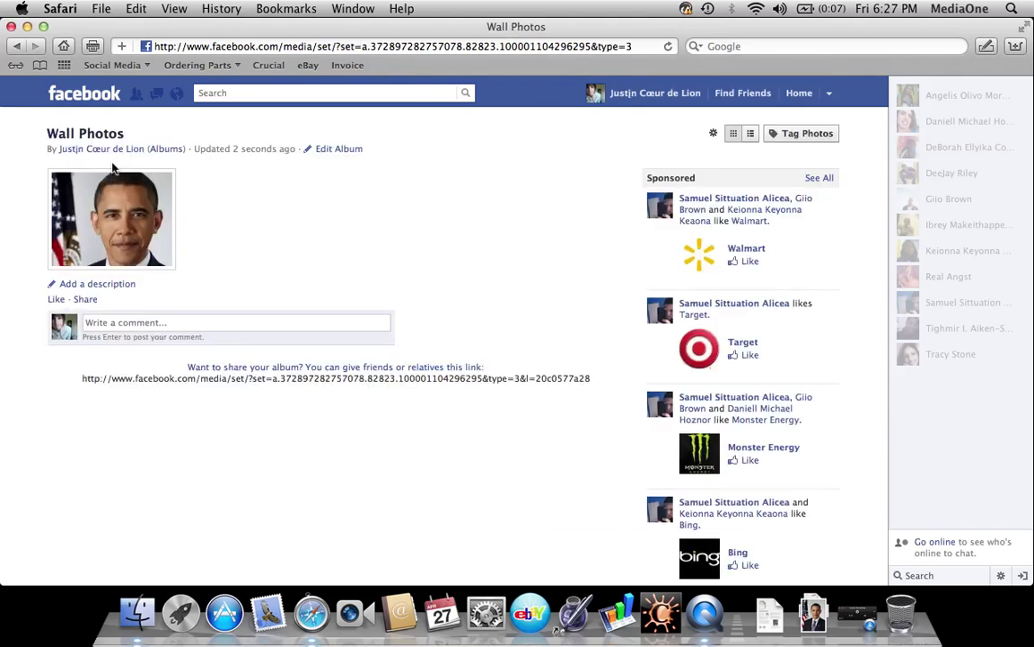
# Change the president photo's audience from Only Me to Friends, save, and close the viewer
pyautogui.click(105, 229)
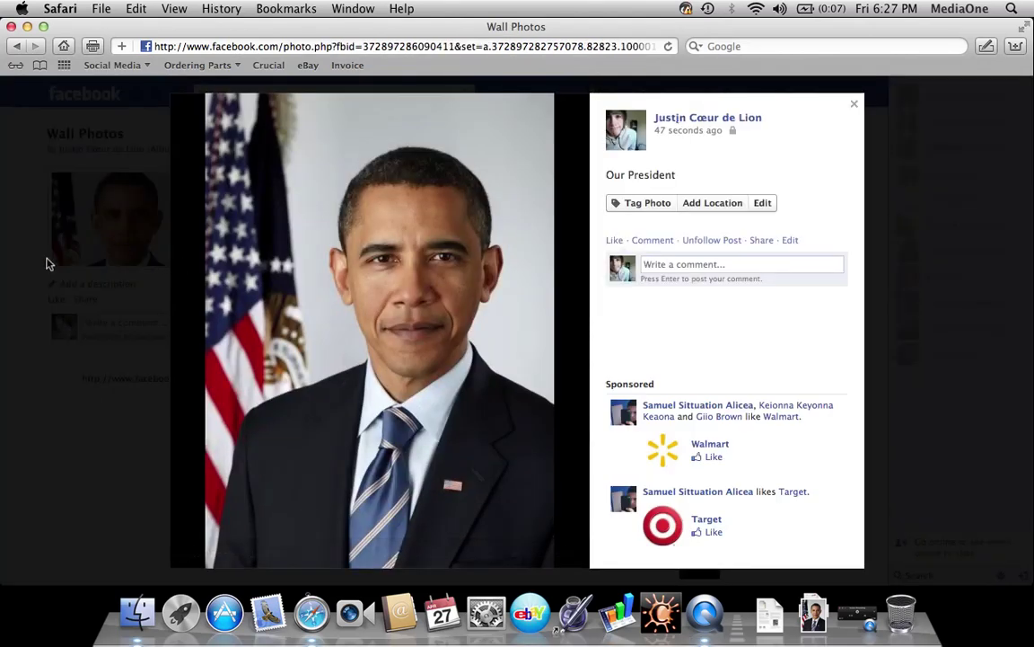
pyautogui.click(762, 203)
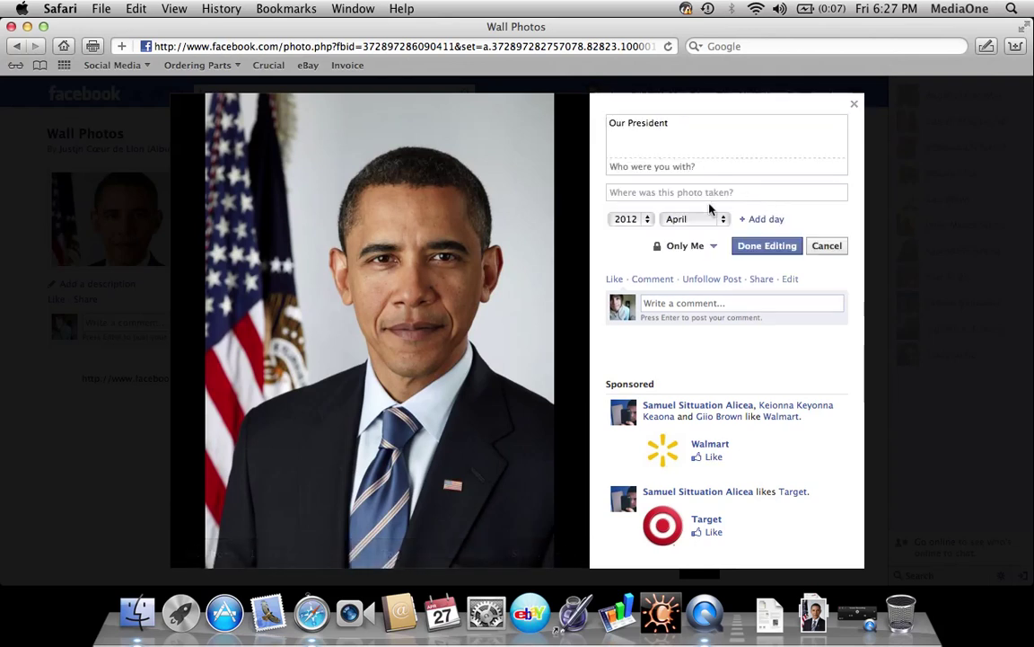
pyautogui.click(687, 245)
pyautogui.click(688, 283)
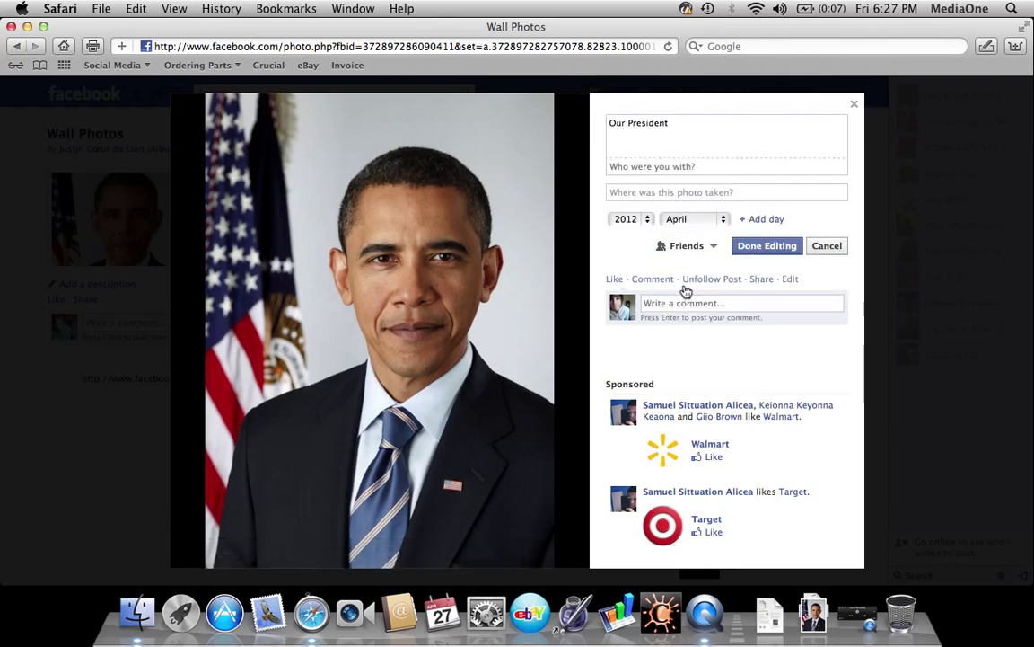
pyautogui.click(689, 245)
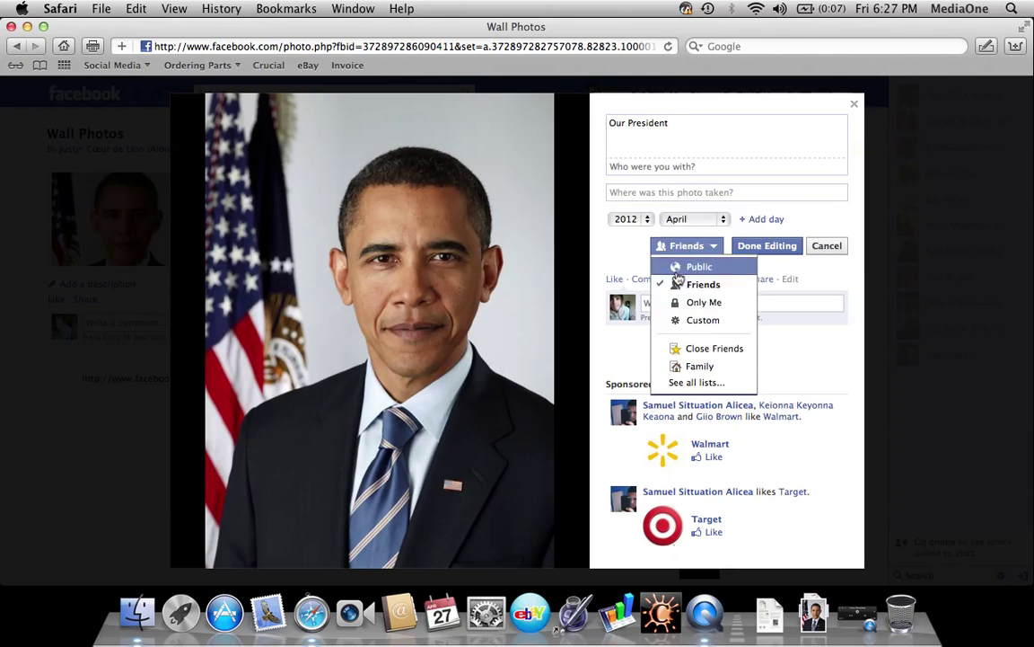
pyautogui.click(687, 267)
pyautogui.click(687, 246)
pyautogui.click(703, 284)
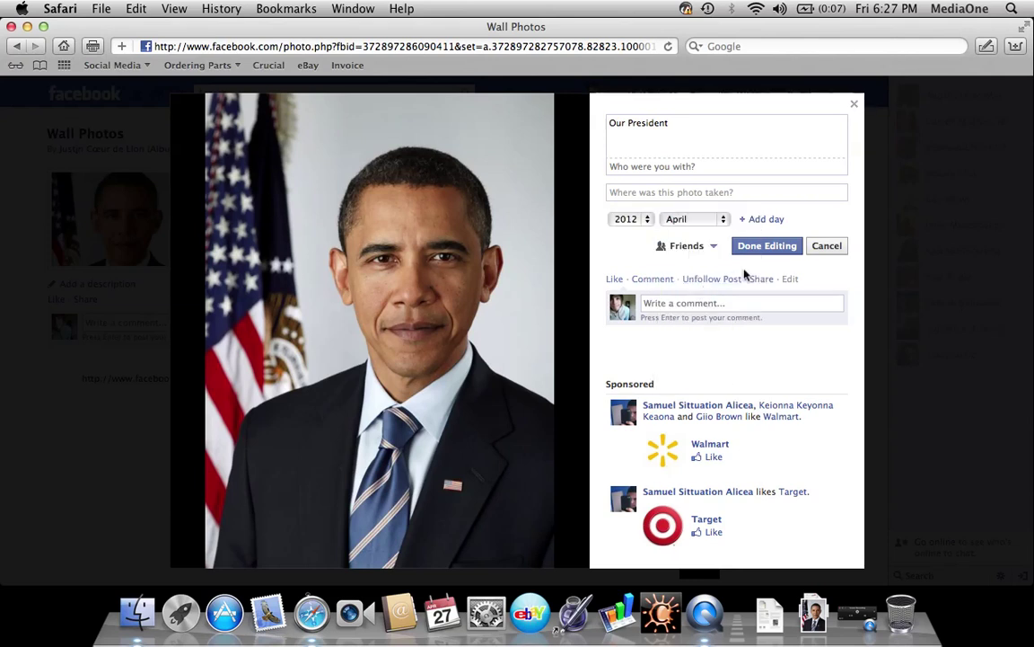
pyautogui.click(765, 249)
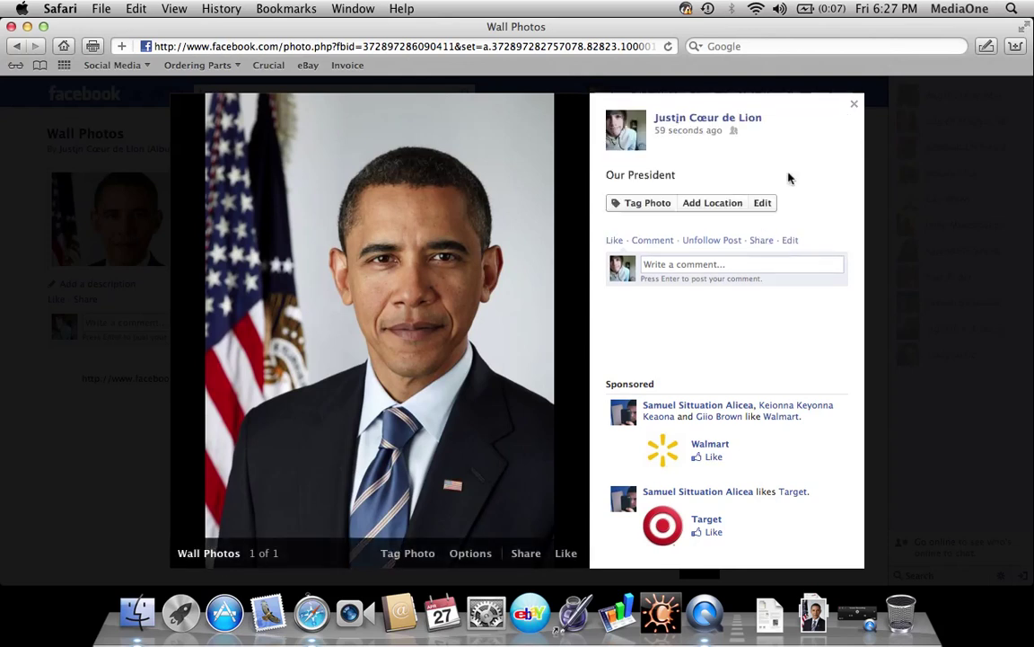
pyautogui.click(855, 108)
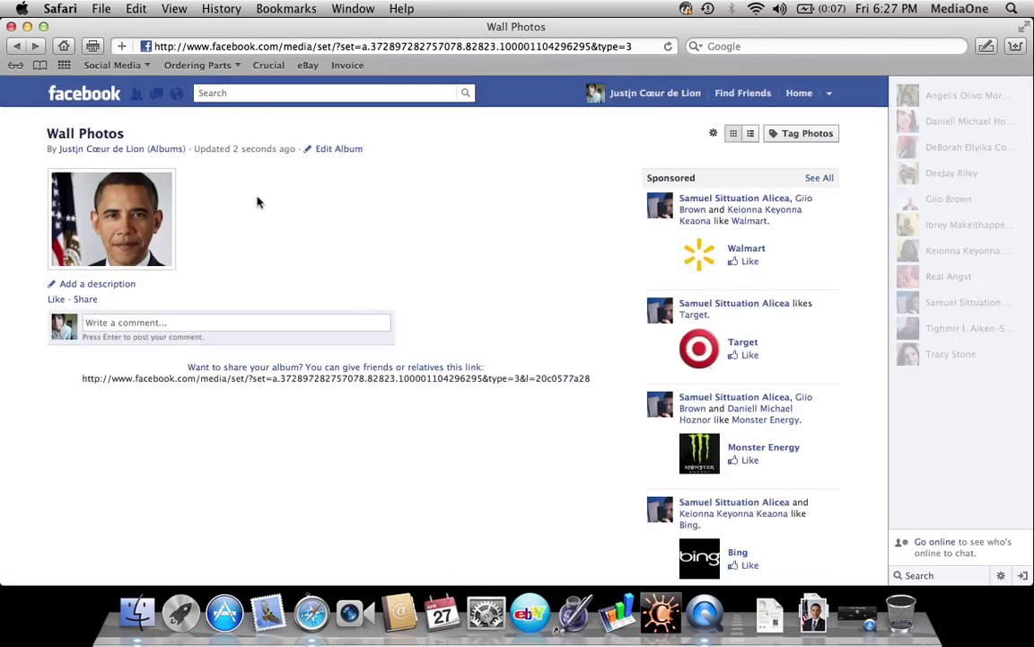
# Return from the albums list to the News Feed showing the Our President post
pyautogui.click(161, 149)
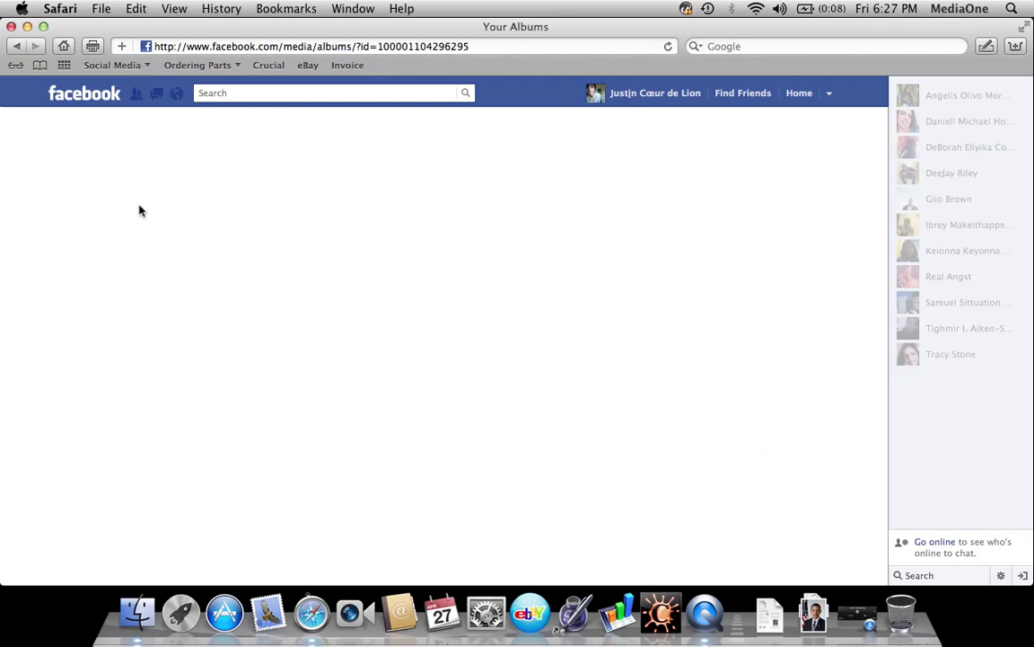
pyautogui.click(107, 103)
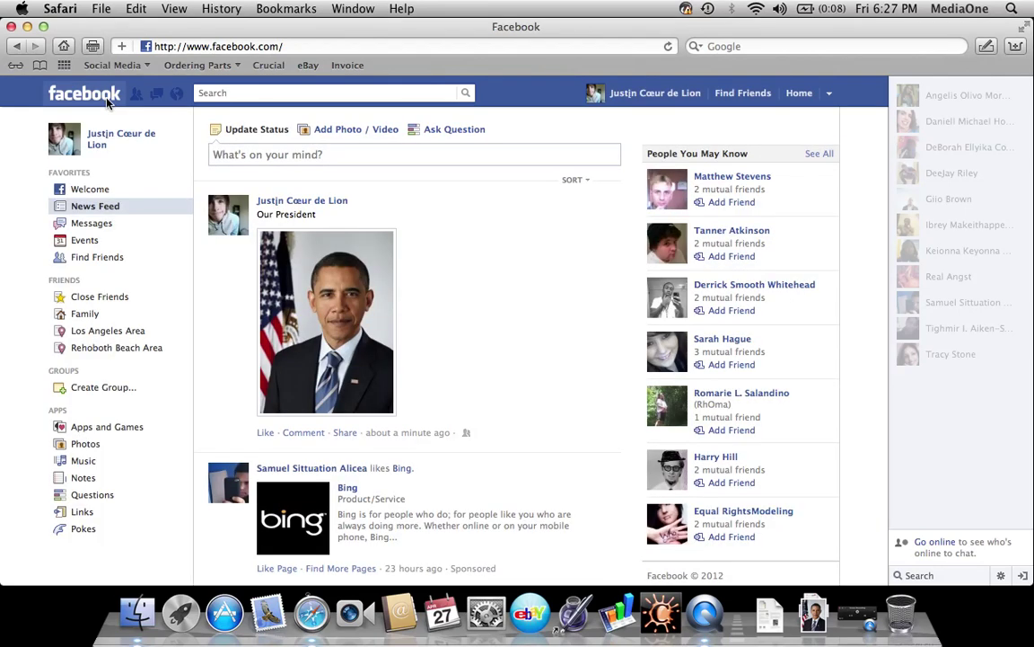
pyautogui.moveTo(218, 213)
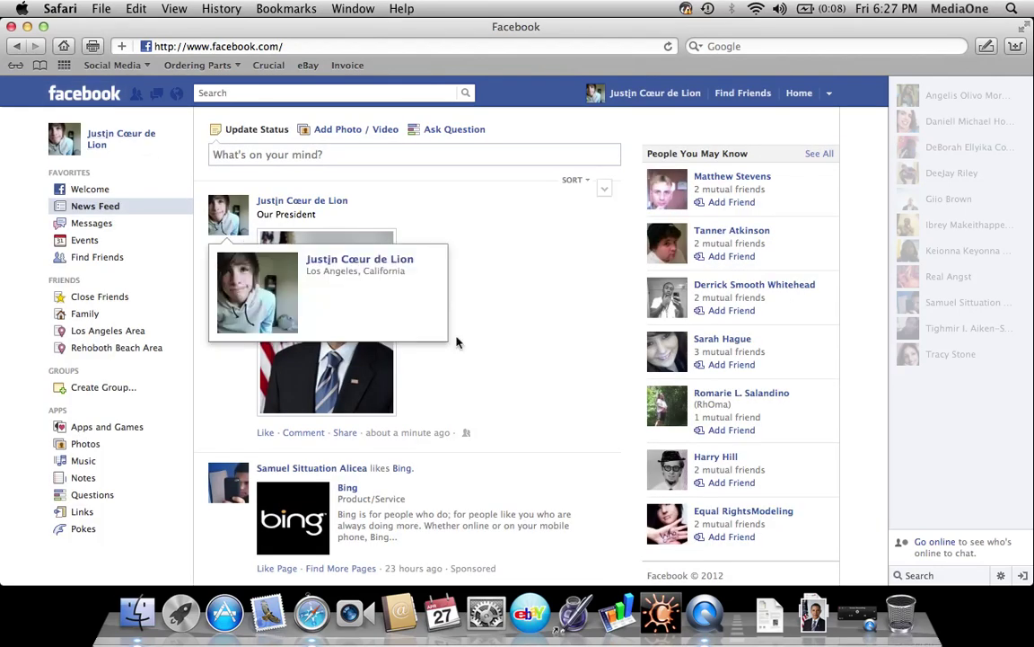